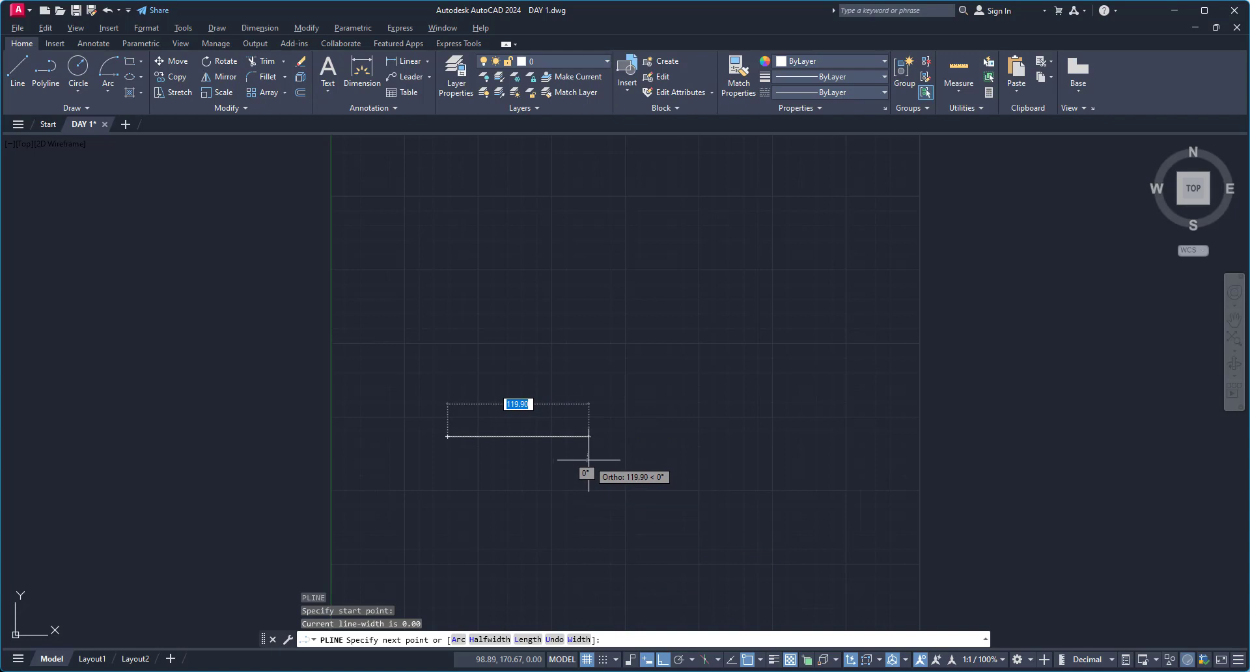
- Draw a 10-unit horizontal polyline segment and continue it with an arc ending 20 units straight above the segment's end
{"action": "type", "text": "10"}
{"action": "key", "text": "Return"}
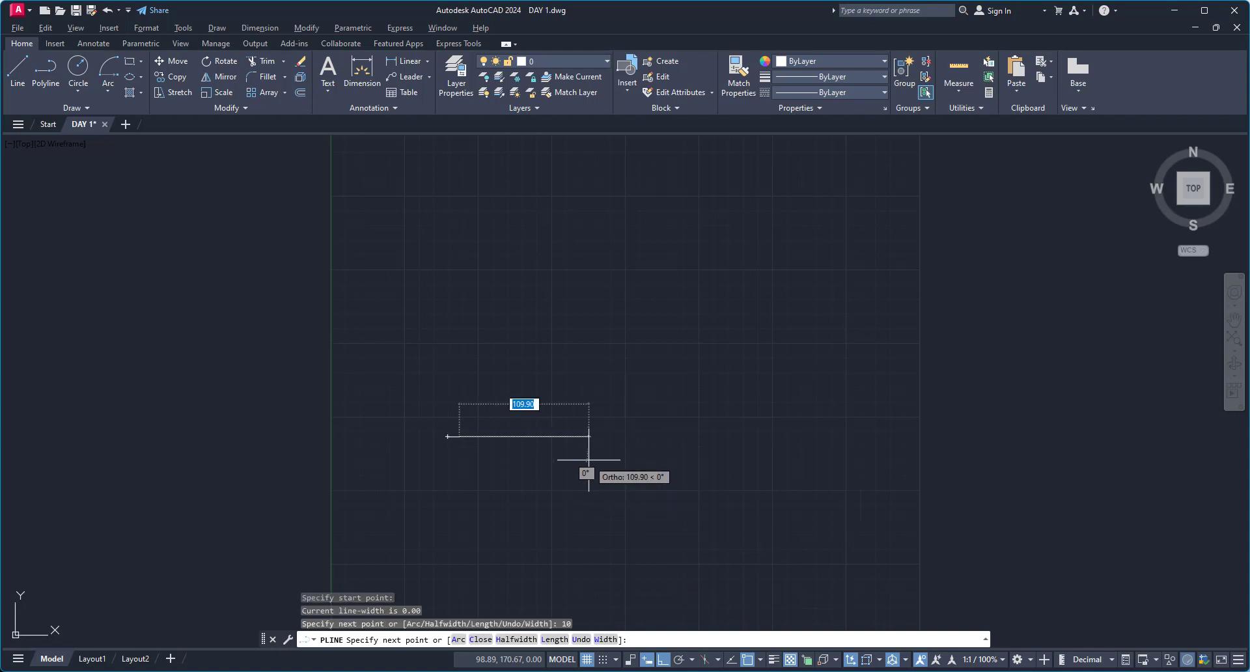
{"action": "scroll", "coordinate": [460, 429], "scroll_direction": "up", "scroll_amount": 8}
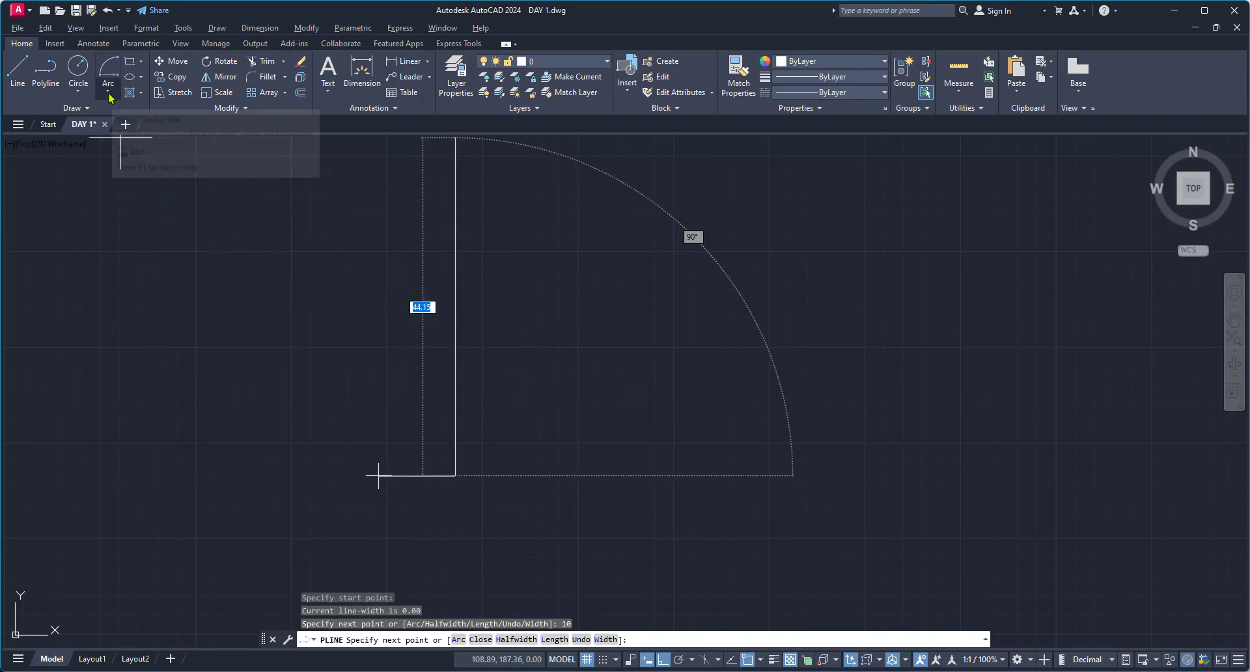
{"action": "middle_click_drag", "start_coordinate": [468, 390], "coordinate": [599, 355]}
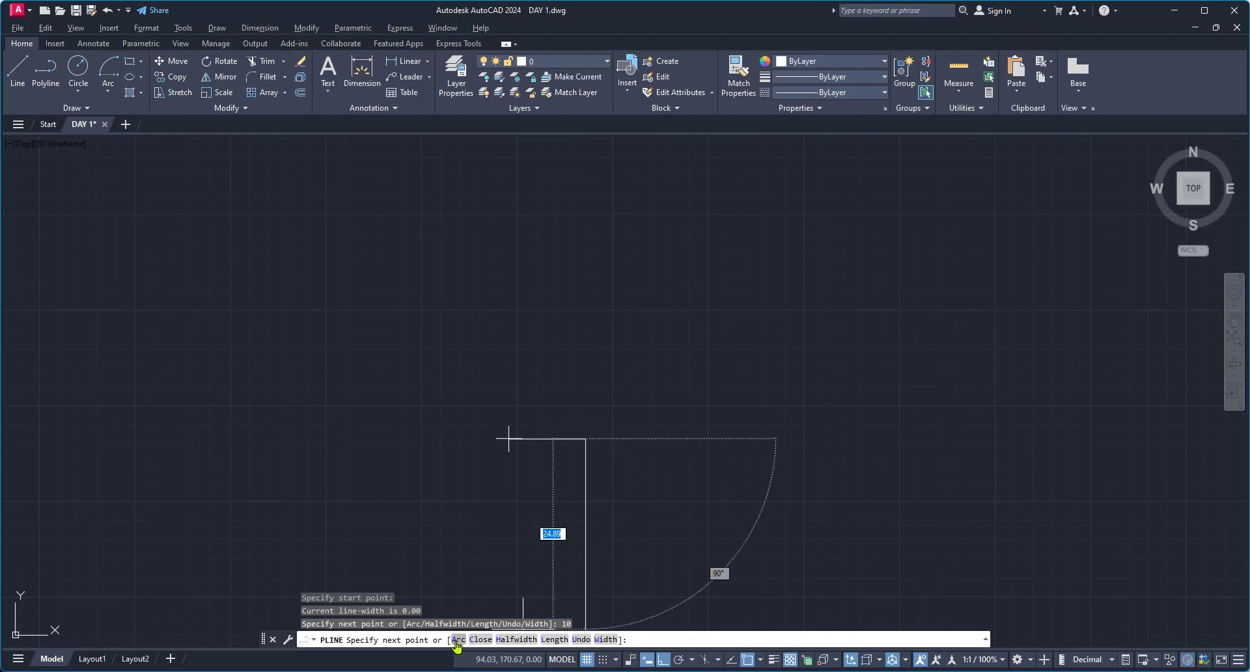
{"action": "right_click", "coordinate": [619, 384]}
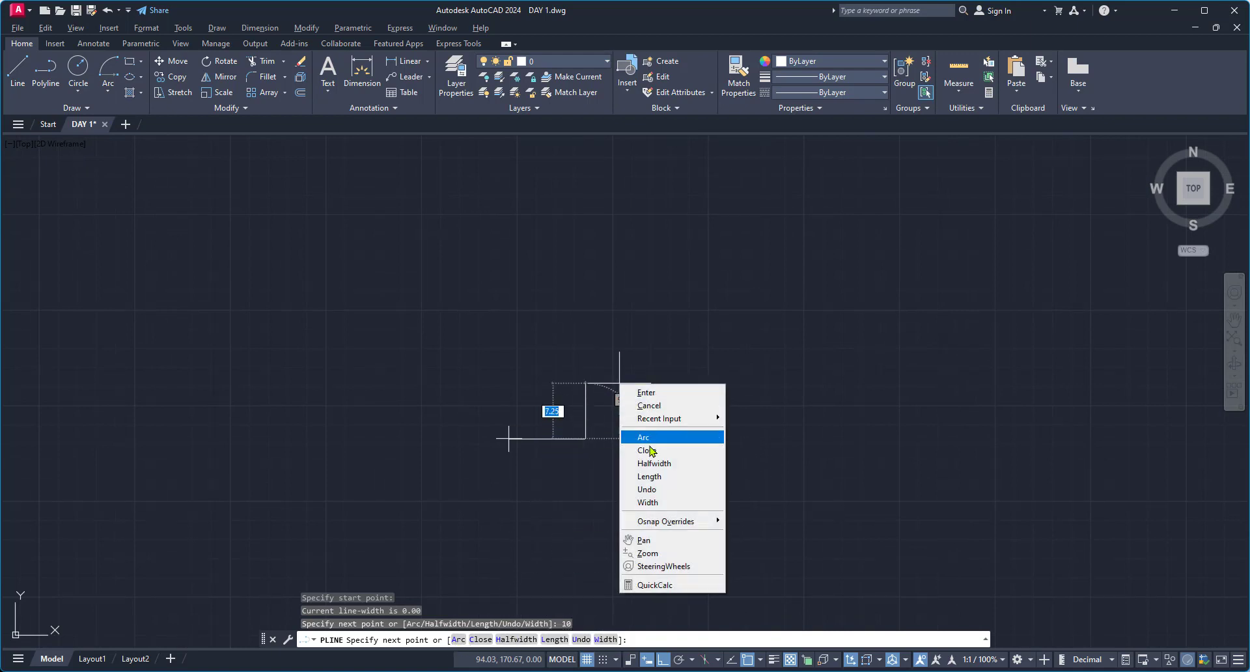
{"action": "left_click", "coordinate": [660, 441]}
{"action": "scroll", "coordinate": [663, 436], "scroll_direction": "up", "scroll_amount": 2}
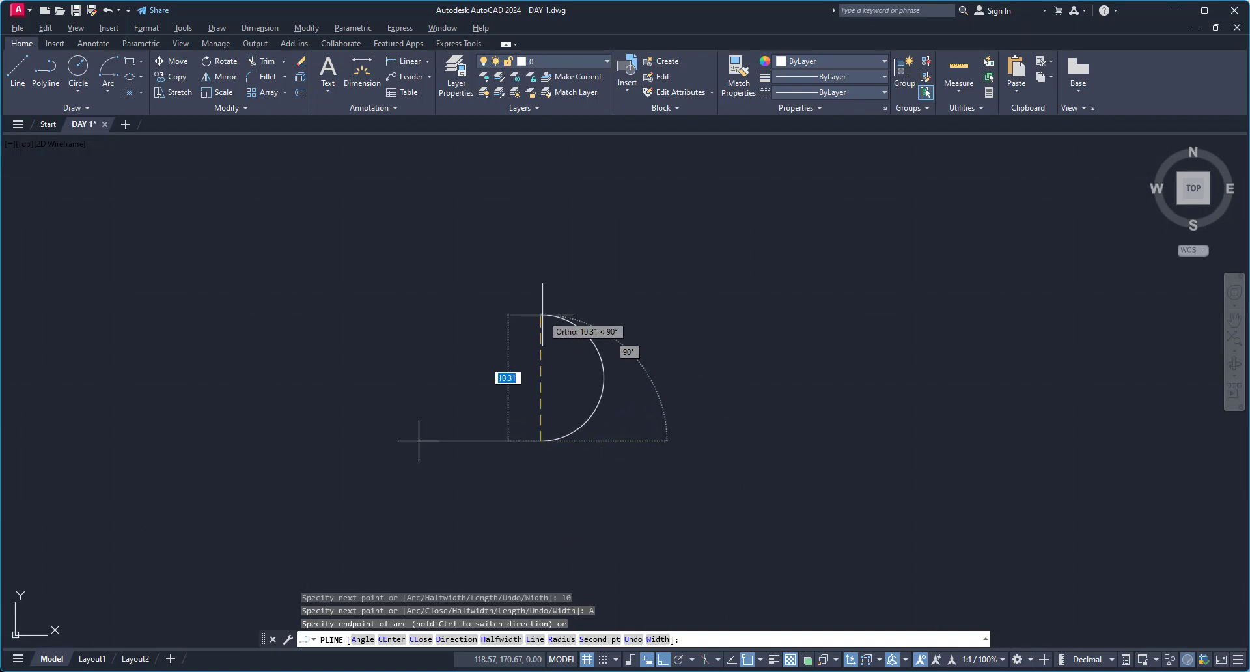
{"action": "type", "text": "20"}
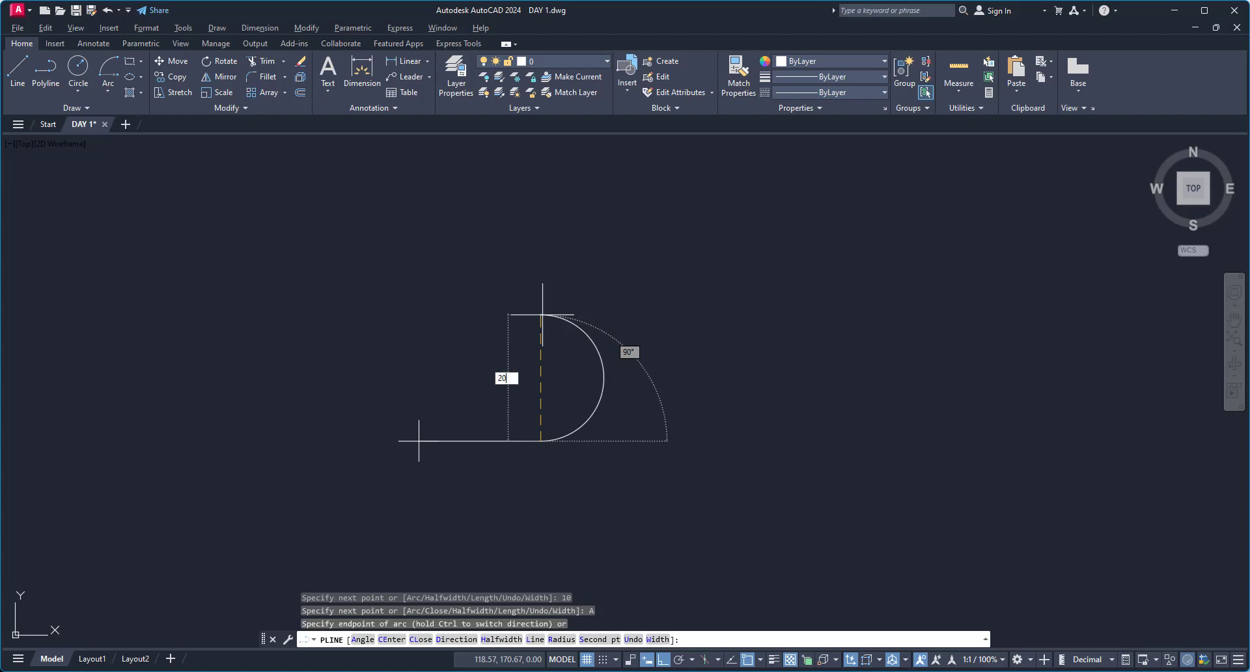
{"action": "key", "text": "Return"}
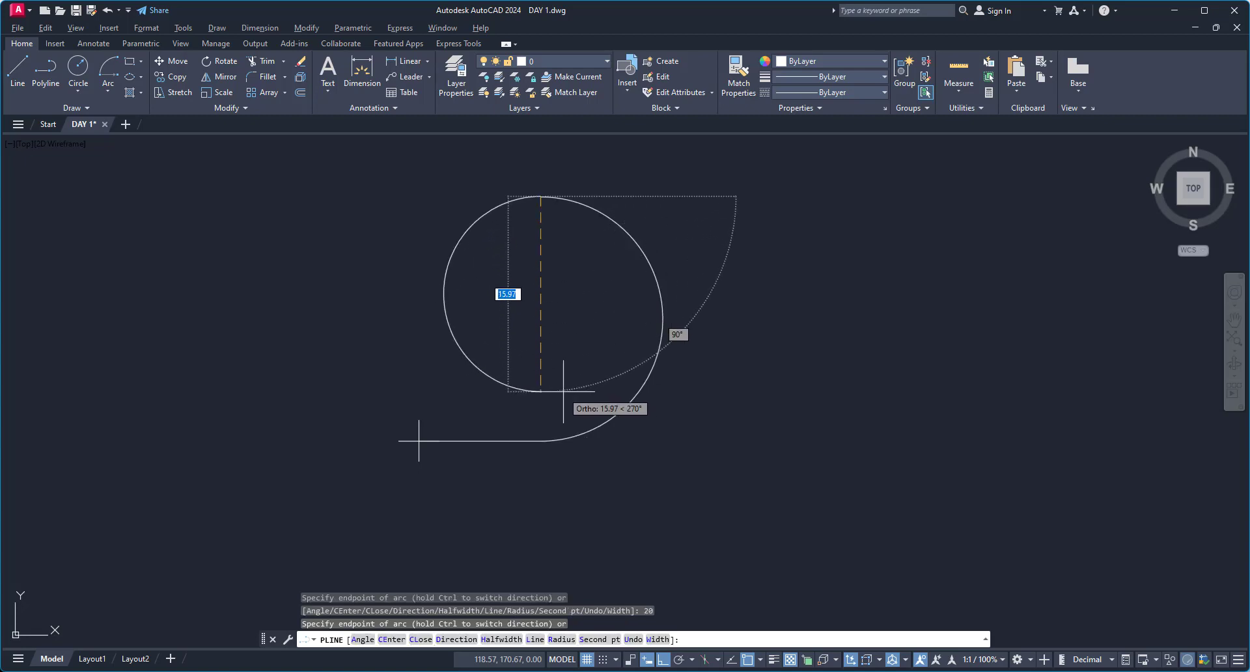
- Return the polyline to straight segments and draw a 30-unit vertical segment upward from the arc's upper end
{"action": "middle_click_drag", "start_coordinate": [505, 254], "coordinate": [507, 331]}
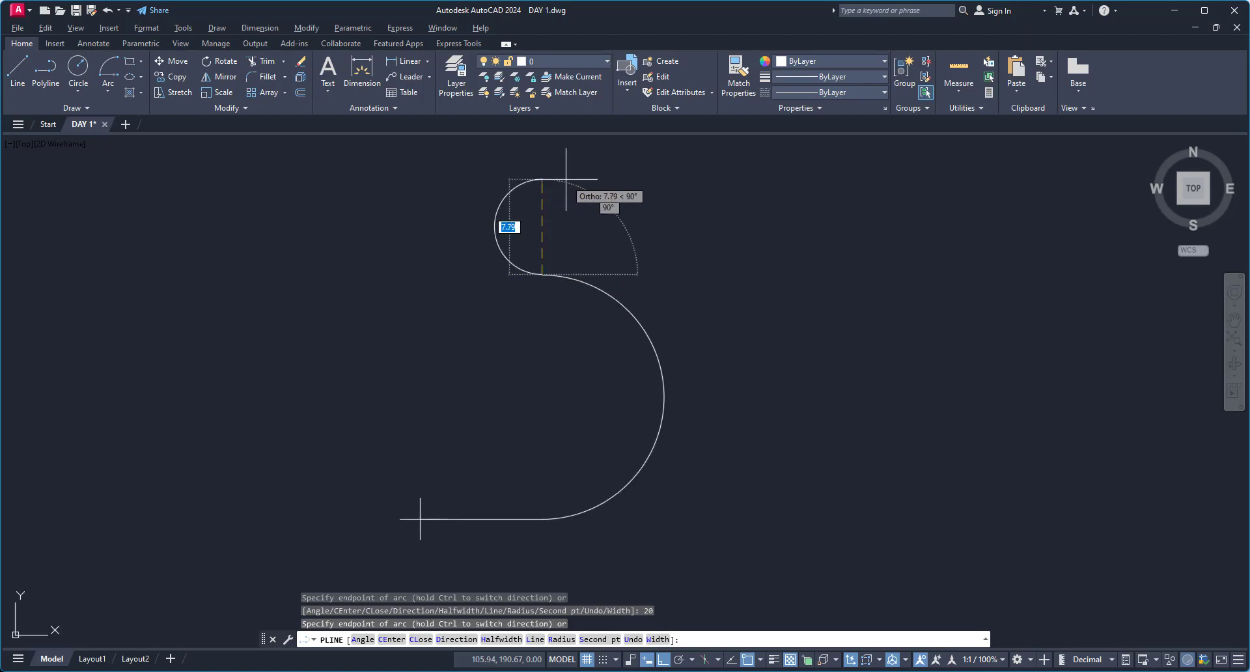
{"action": "scroll", "coordinate": [566, 179], "scroll_direction": "down", "scroll_amount": 2}
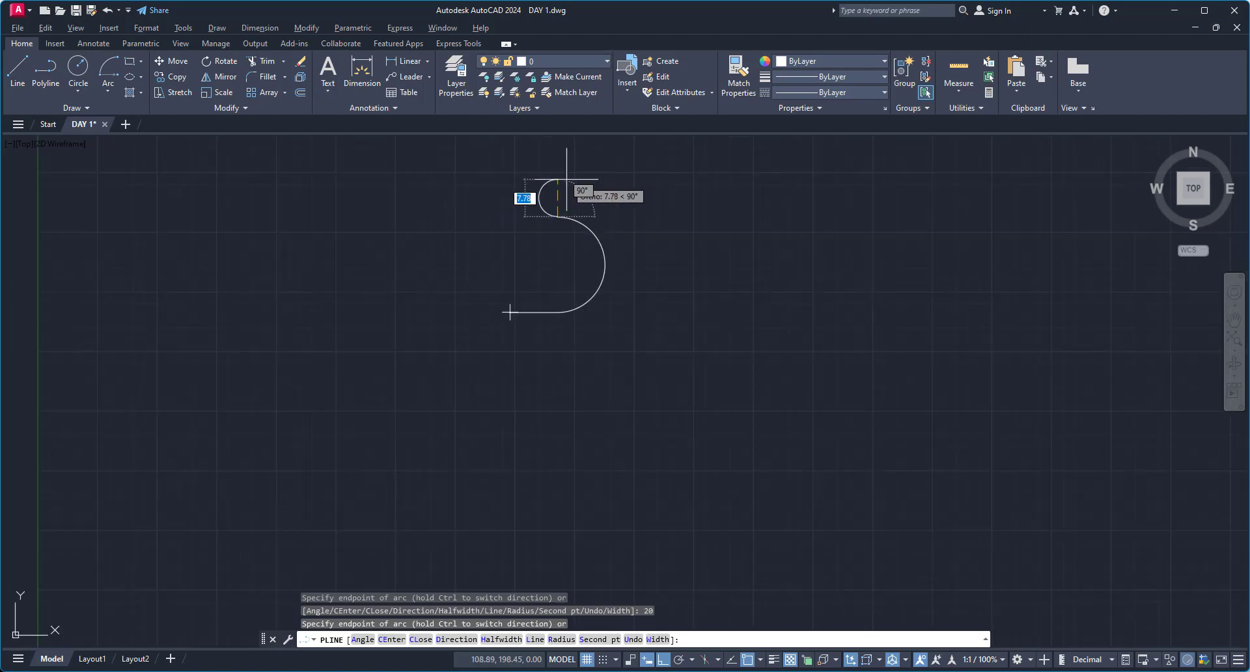
{"action": "middle_click_drag", "start_coordinate": [565, 179], "coordinate": [543, 298]}
{"action": "scroll", "coordinate": [544, 299], "scroll_direction": "up", "scroll_amount": 1}
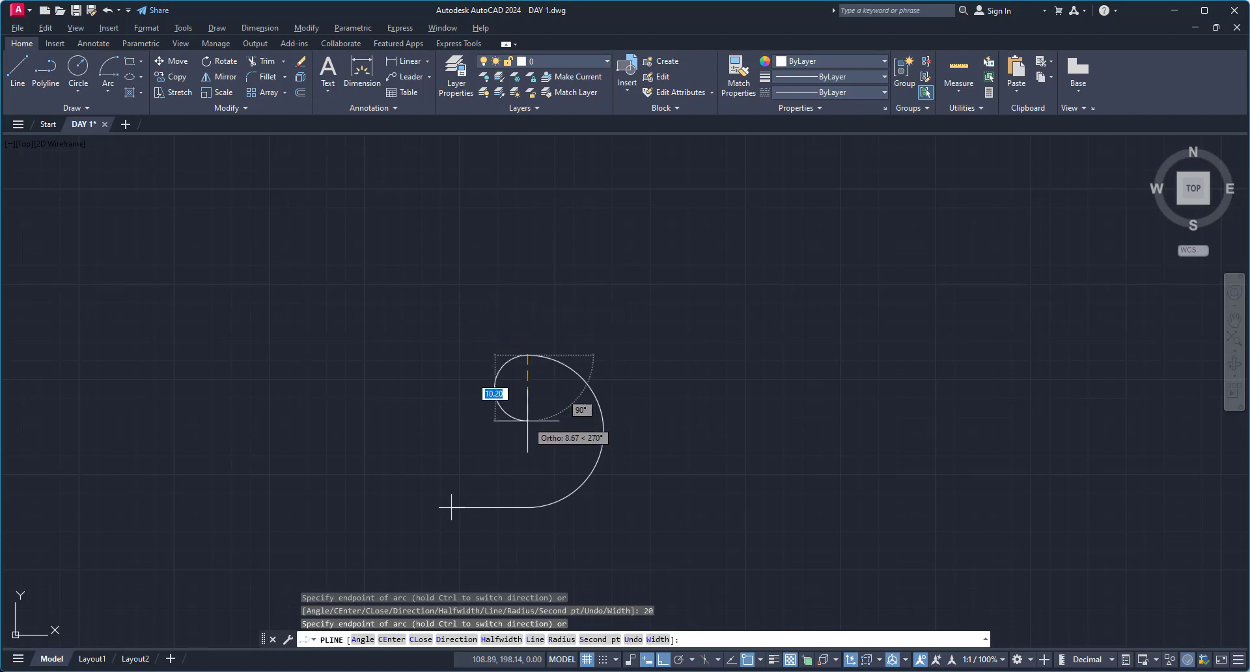
{"action": "left_click", "coordinate": [534, 640]}
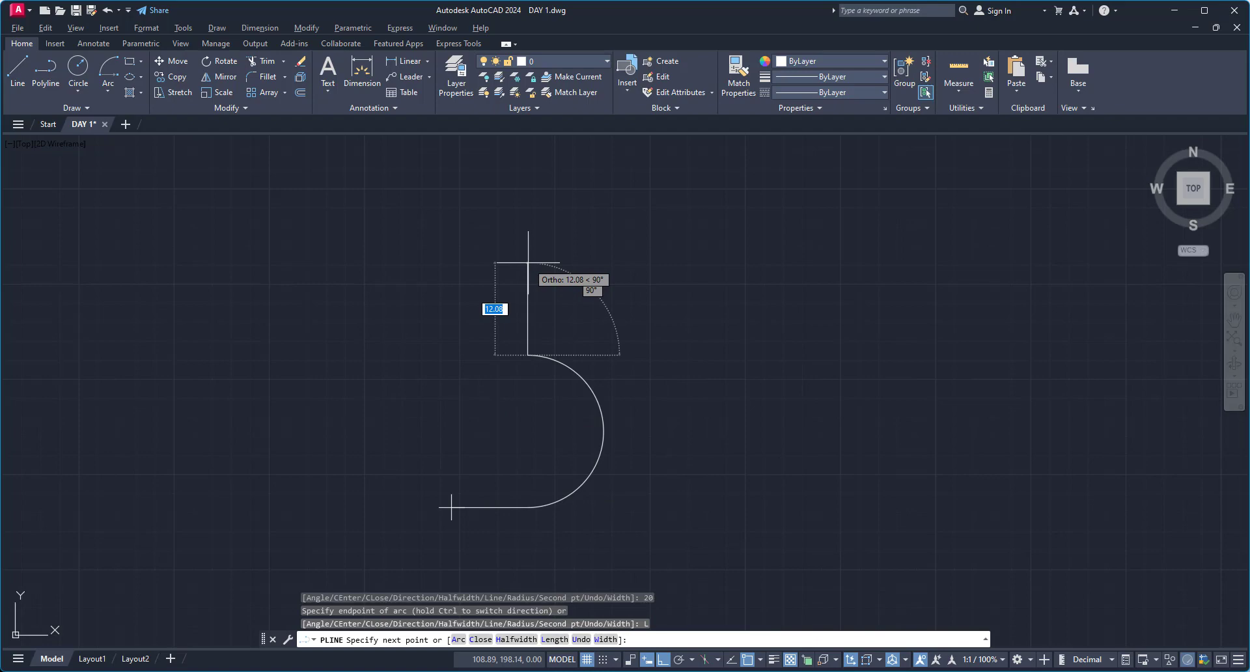
{"action": "type", "text": "30"}
{"action": "key", "text": "Return"}
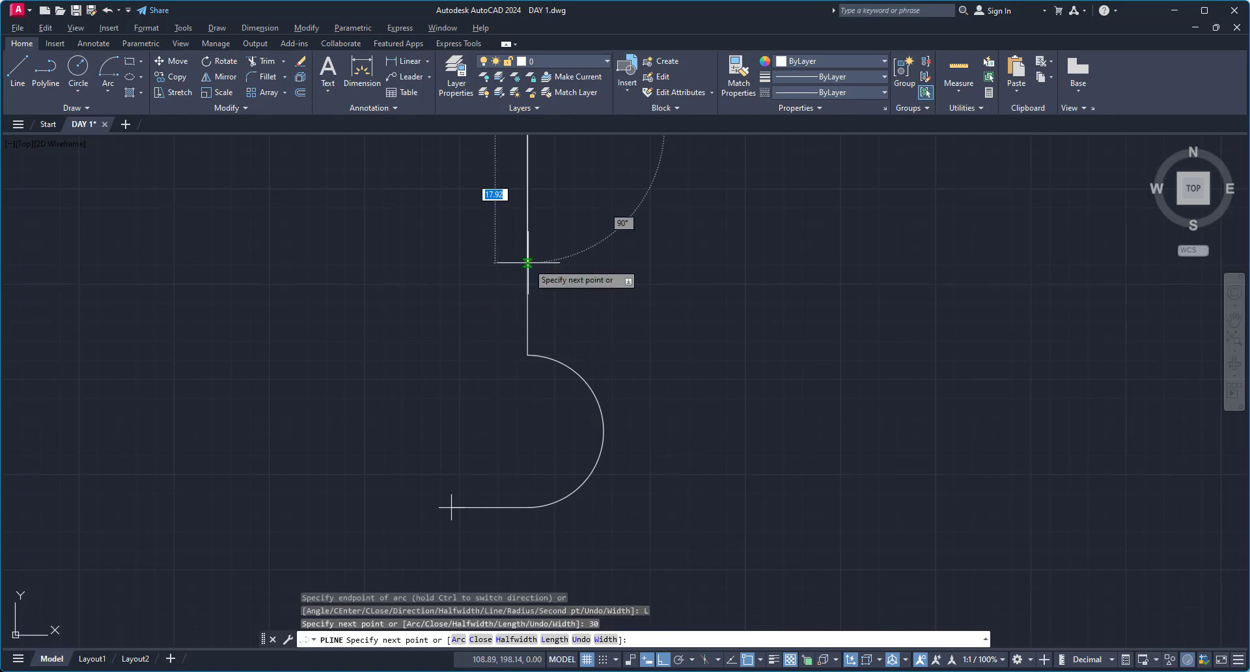
{"action": "scroll", "coordinate": [527, 262], "scroll_direction": "down", "scroll_amount": 3}
{"action": "scroll", "coordinate": [564, 285], "scroll_direction": "up", "scroll_amount": 2}
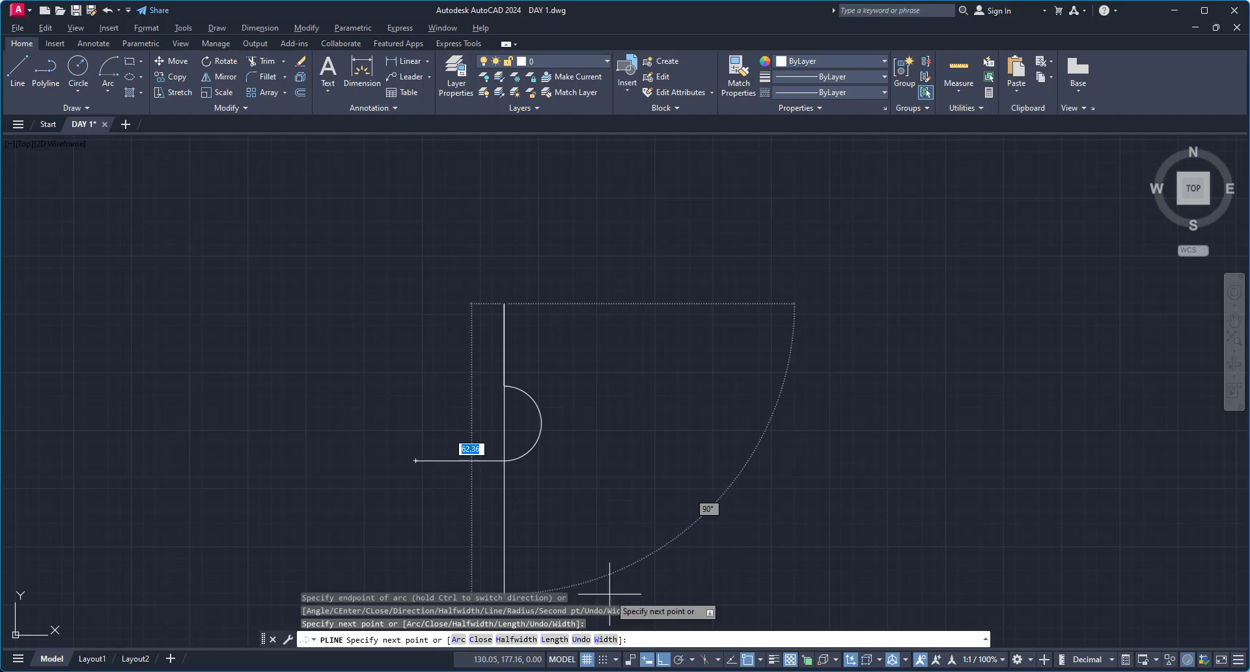
- Set the polyline's starting and ending widths to 2 and draw a 20-unit horizontal segment rightward from the vertical segment's upper end
{"action": "left_click", "coordinate": [504, 303]}
{"action": "right_click", "coordinate": [564, 282]}
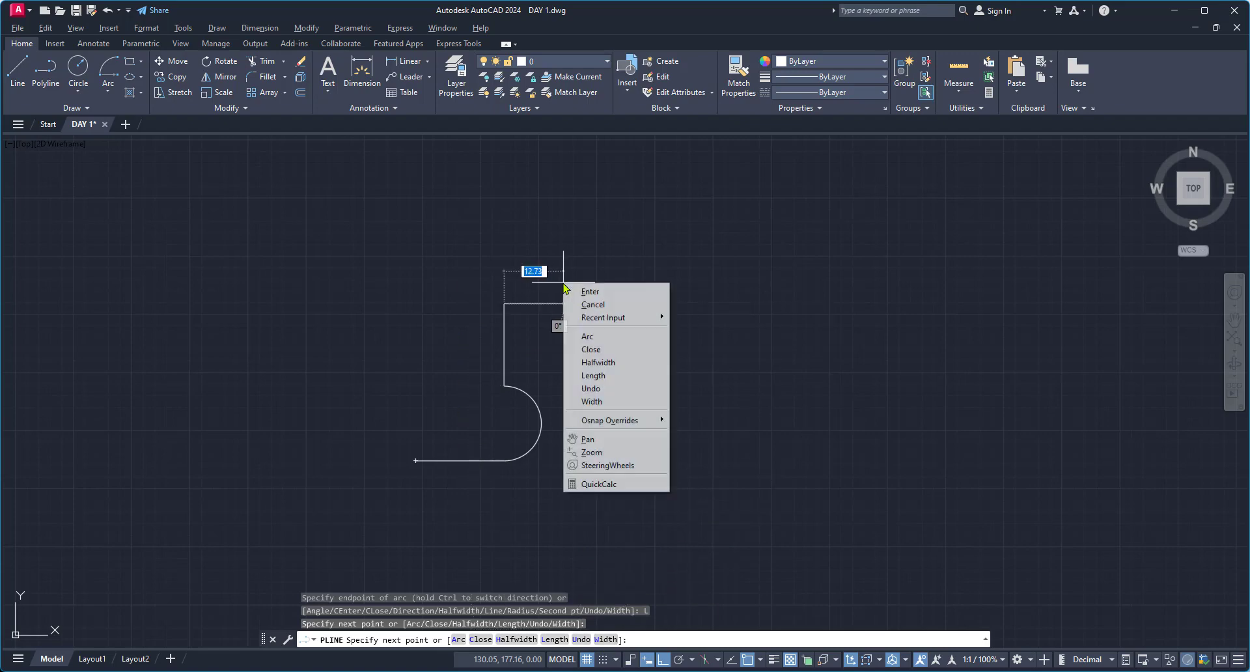
{"action": "left_click", "coordinate": [612, 401]}
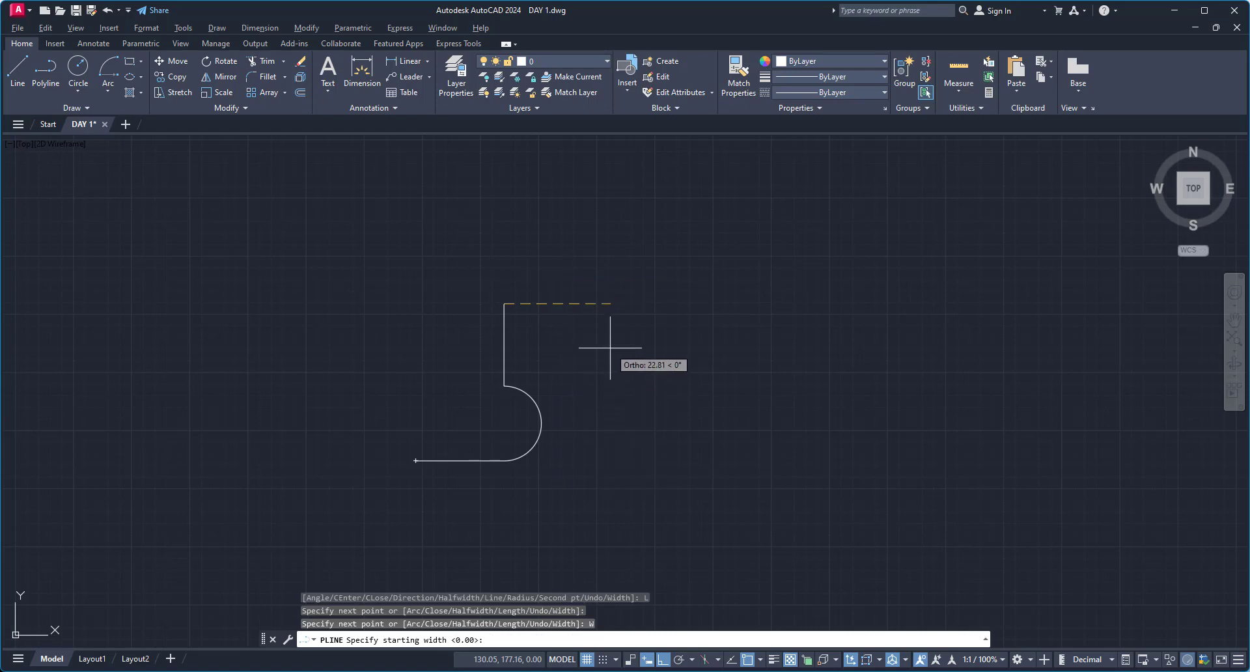
{"action": "scroll", "coordinate": [610, 347], "scroll_direction": "up", "scroll_amount": 2}
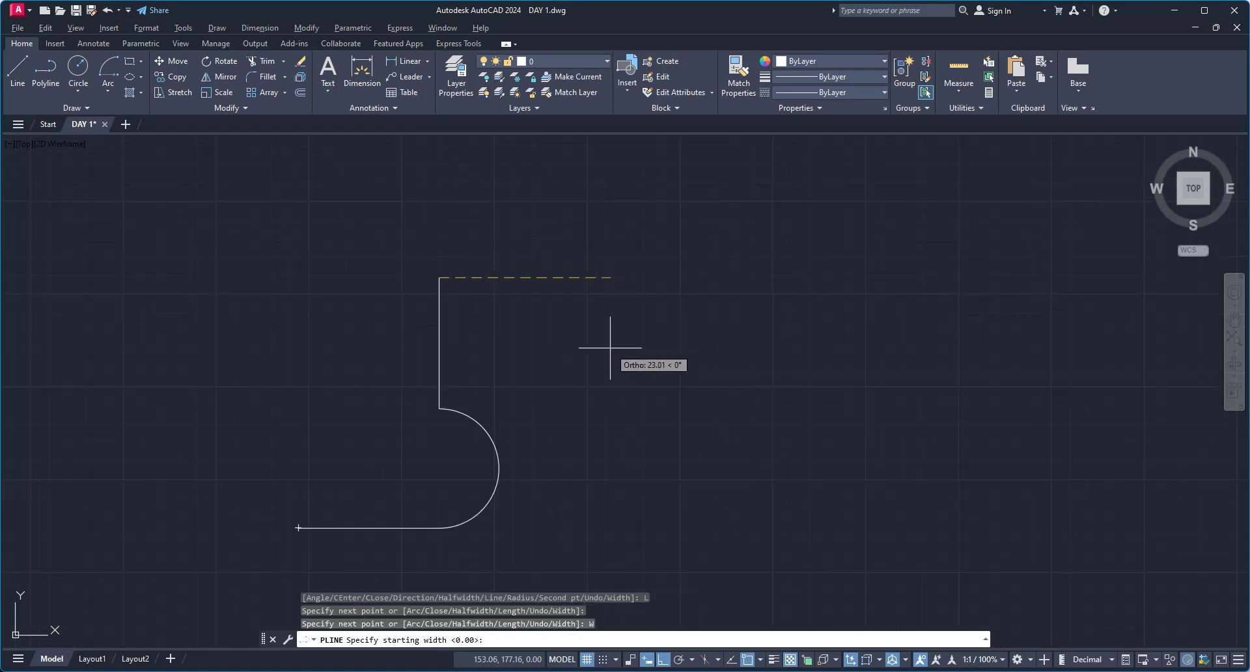
{"action": "type", "text": "2"}
{"action": "key", "text": "Return"}
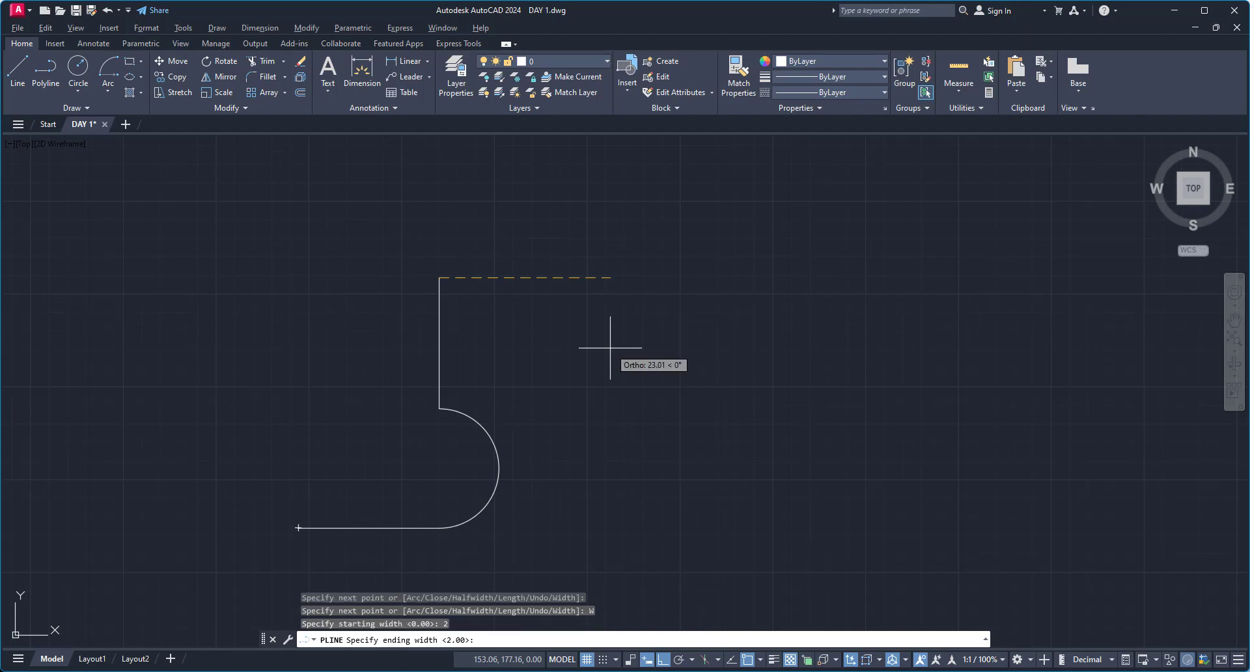
{"action": "type", "text": "2"}
{"action": "key", "text": "Return"}
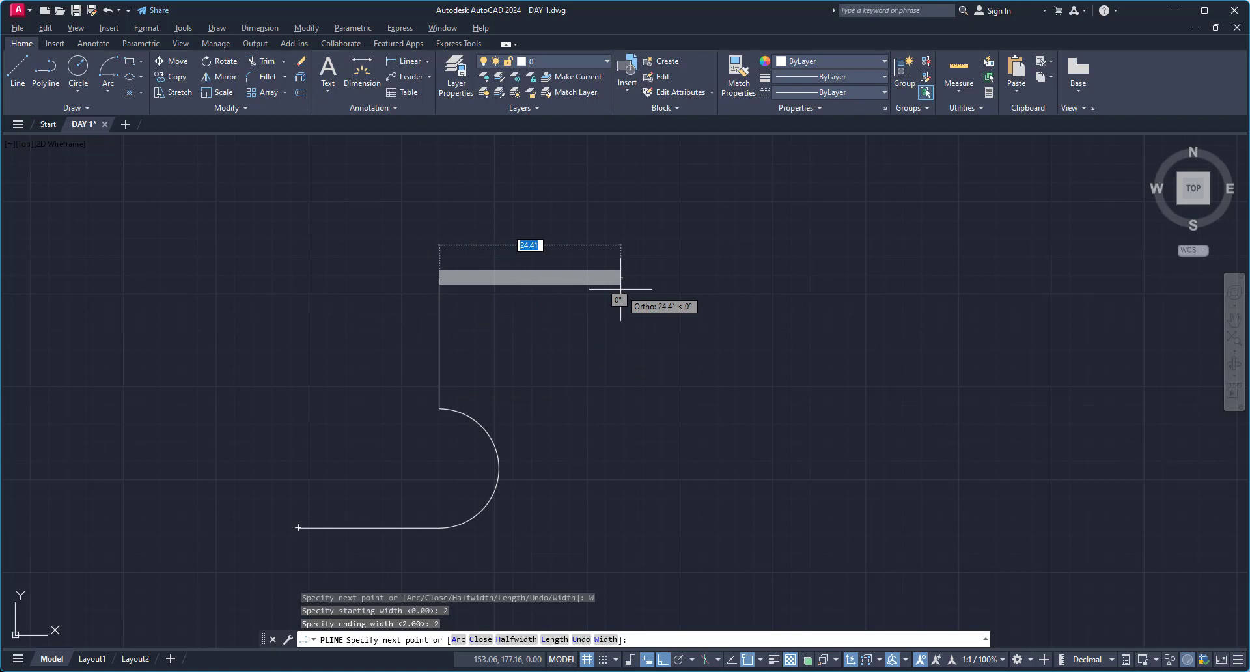
{"action": "type", "text": "20"}
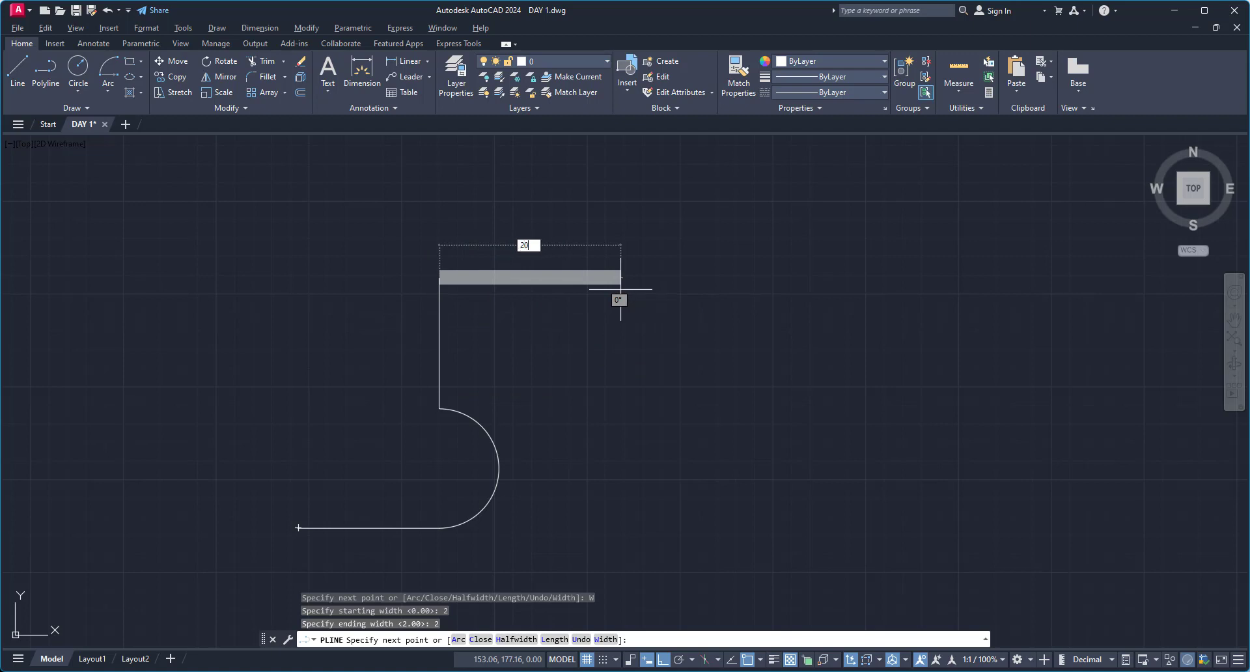
{"action": "key", "text": "Return"}
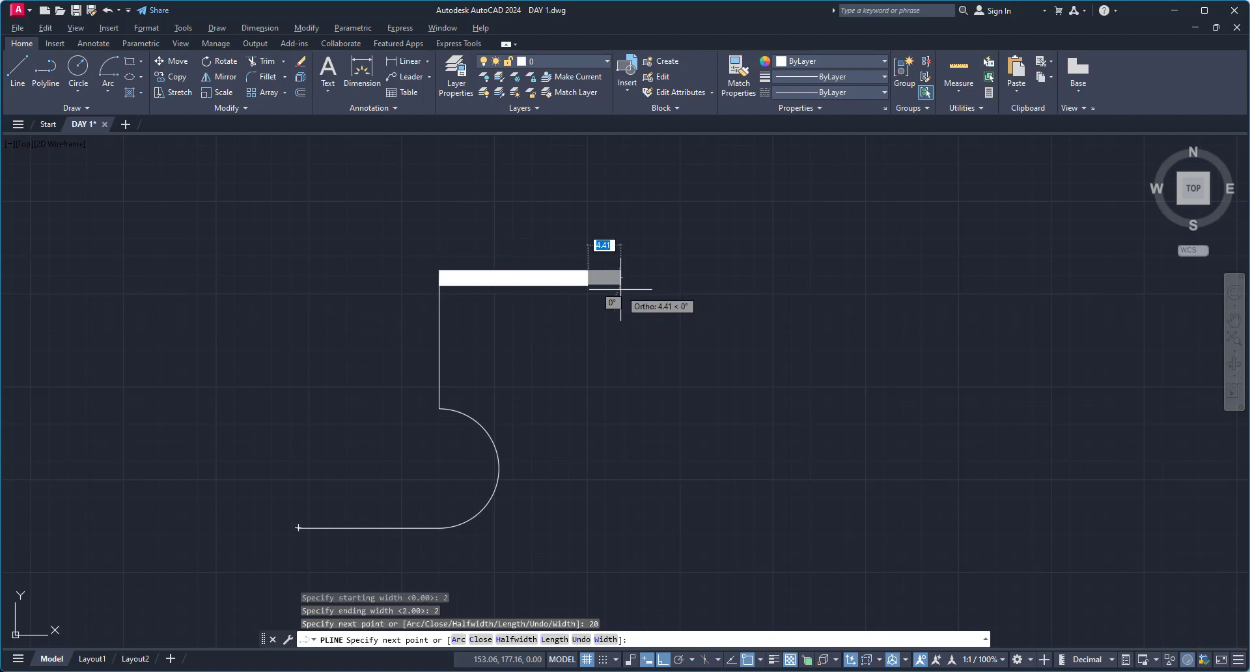
- Reset the polyline's starting and ending widths to 0 and draw a vertical segment about 24 units downward from the thick segment
{"action": "right_click", "coordinate": [637, 367]}
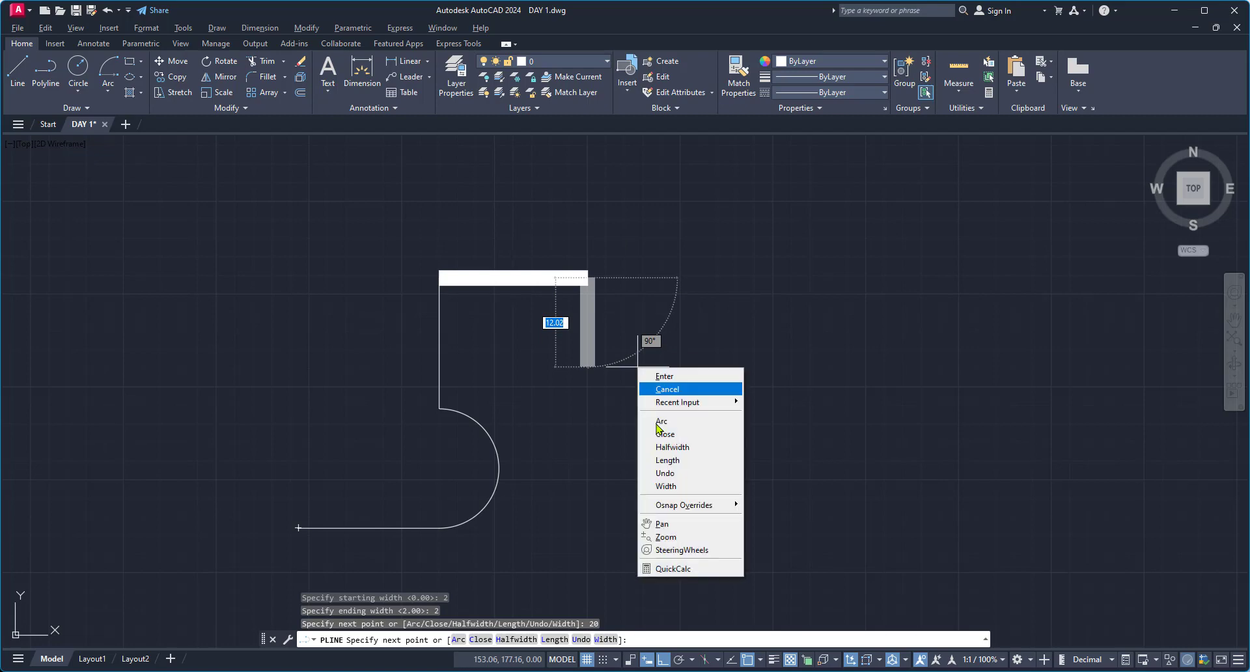
{"action": "left_click", "coordinate": [670, 487]}
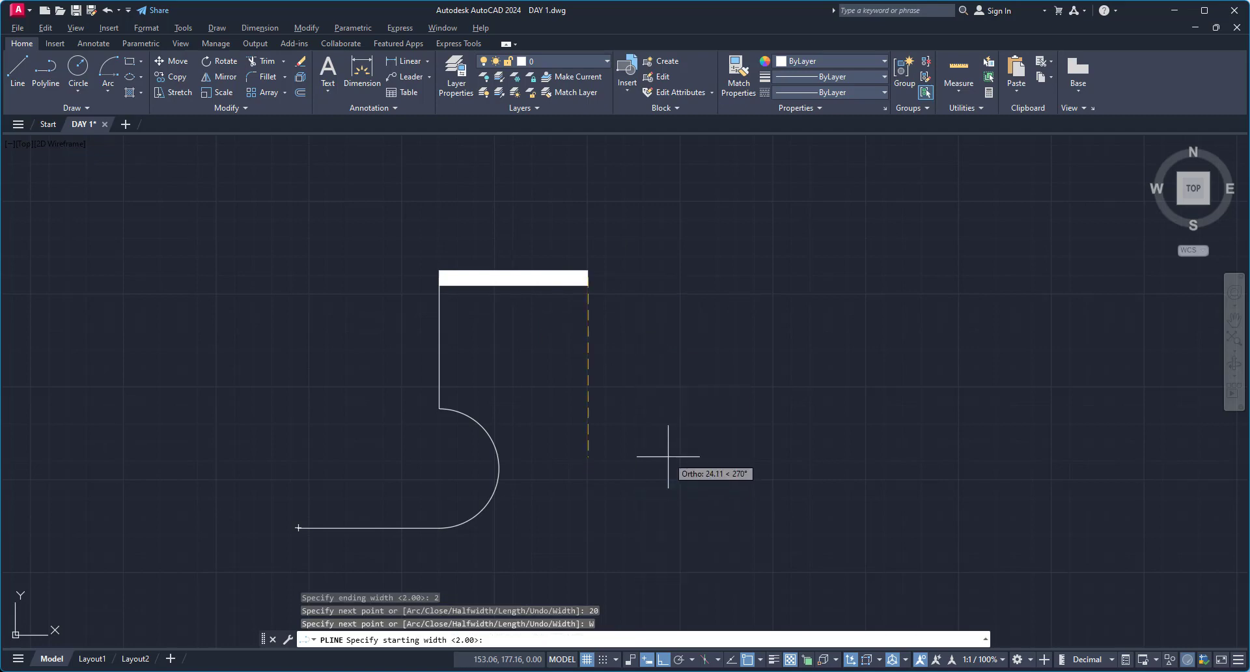
{"action": "type", "text": "0"}
{"action": "key", "text": "Return"}
{"action": "type", "text": "0"}
{"action": "key", "text": "Return"}
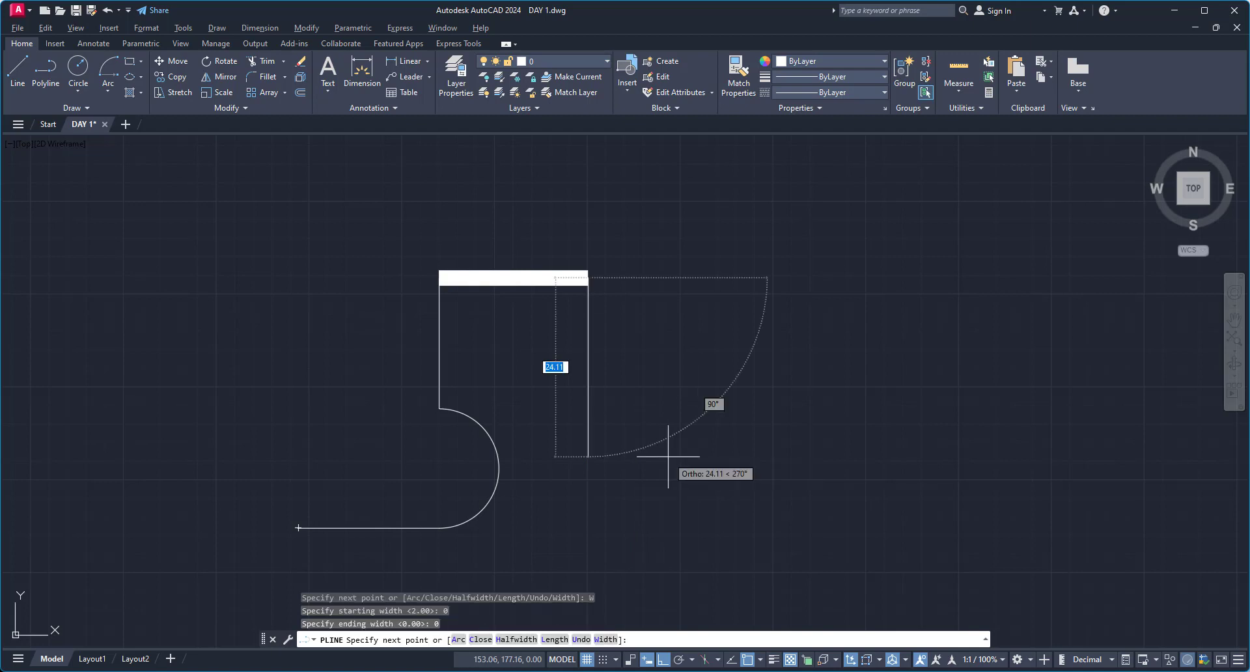
{"action": "left_click", "coordinate": [667, 455]}
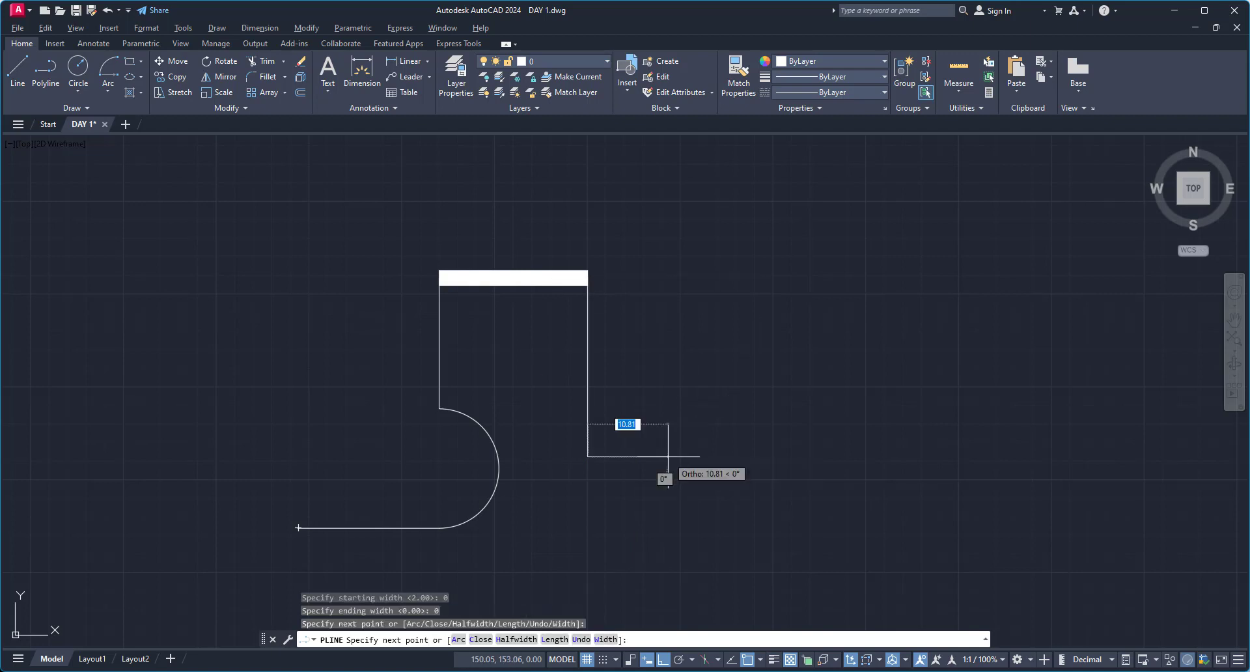
- Close the polyline back to its start point, then check it as one object by selecting and deselecting it
{"action": "right_click", "coordinate": [620, 441]}
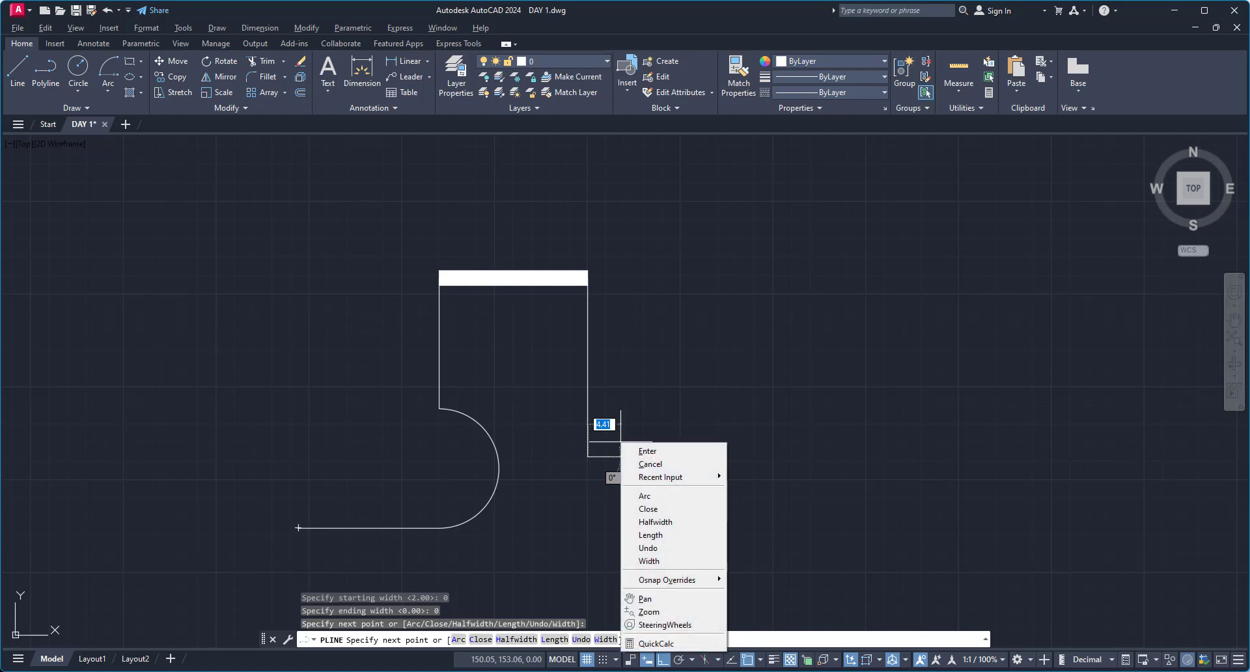
{"action": "left_click", "coordinate": [656, 507]}
{"action": "middle_click_drag", "start_coordinate": [588, 433], "coordinate": [671, 408]}
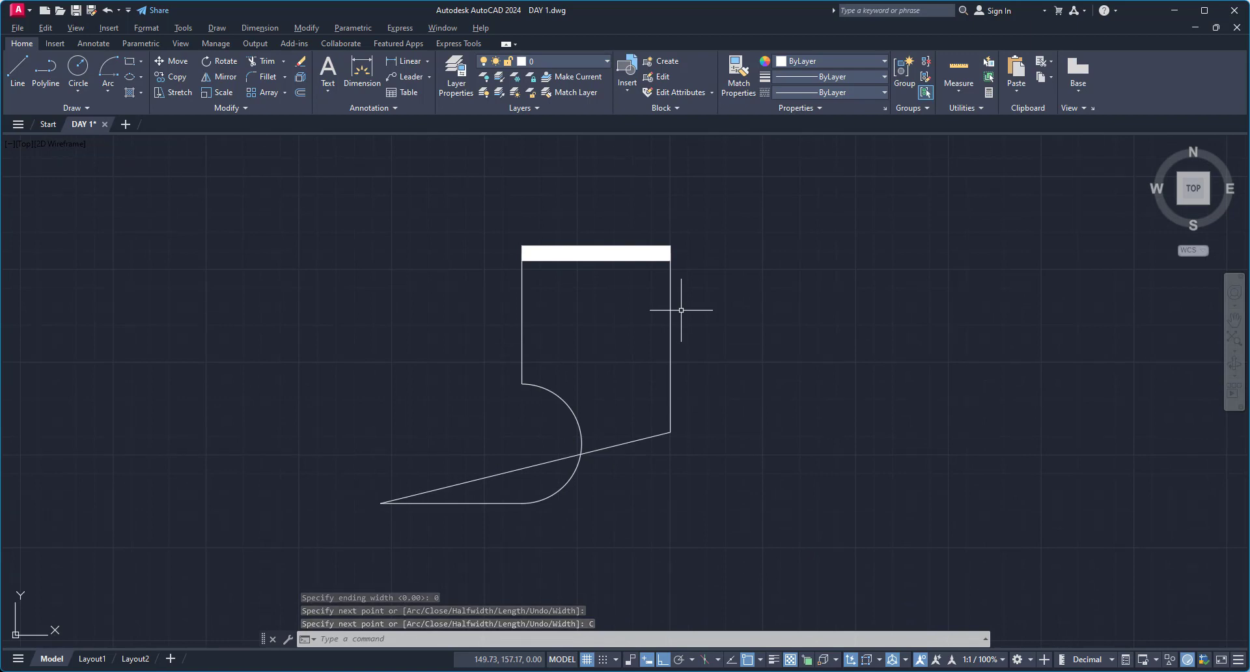
{"action": "left_click", "coordinate": [669, 346]}
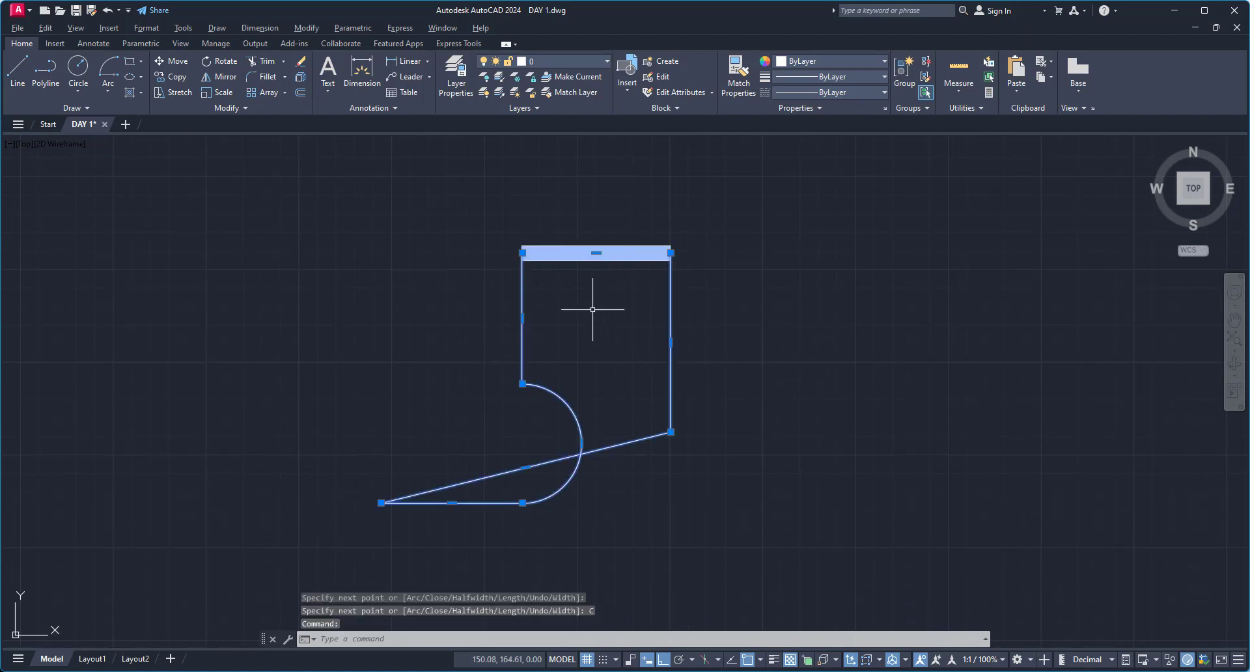
{"action": "middle_click_drag", "start_coordinate": [597, 337], "coordinate": [380, 348]}
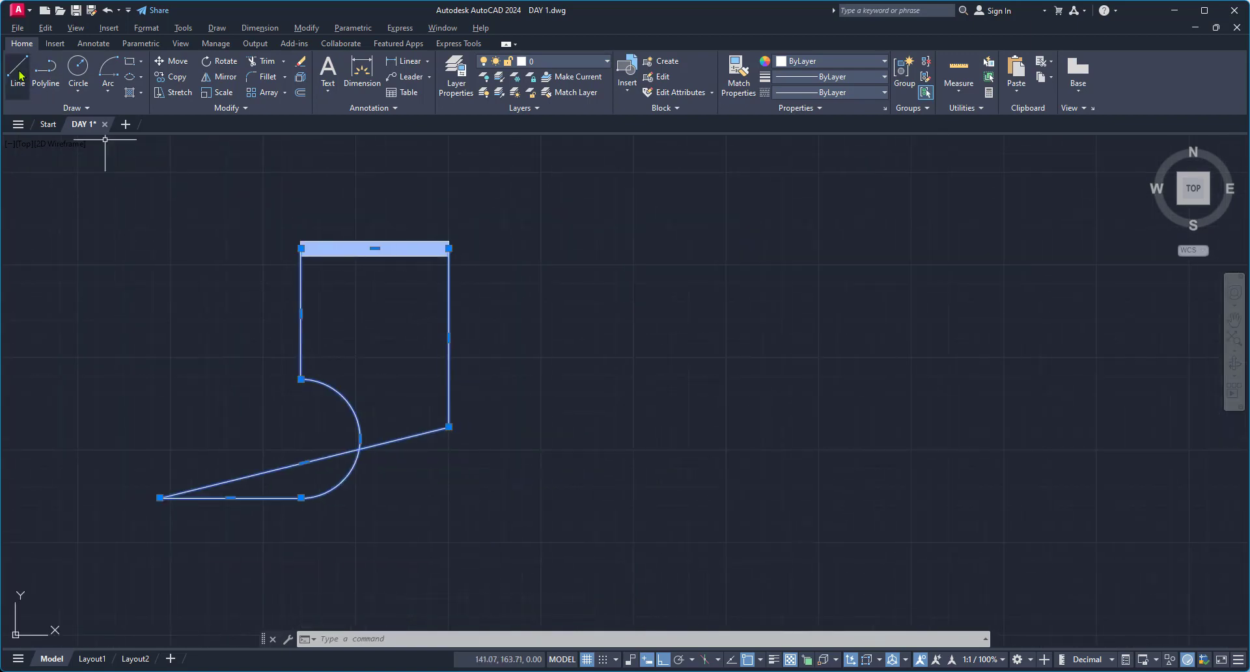
{"action": "key", "text": "Escape"}
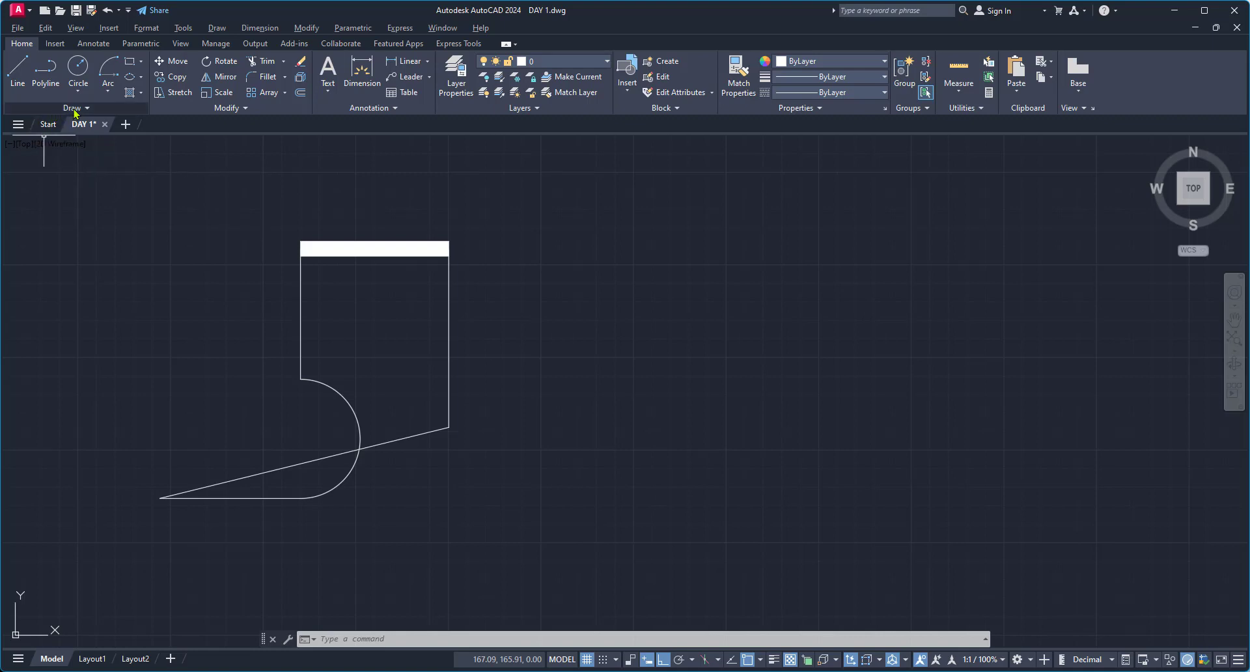
- Draw a three-sided polygon to the right of the polyline, inscribed in a circle of radius 5, with a vertex pointing straight up
{"action": "left_click", "coordinate": [141, 61]}
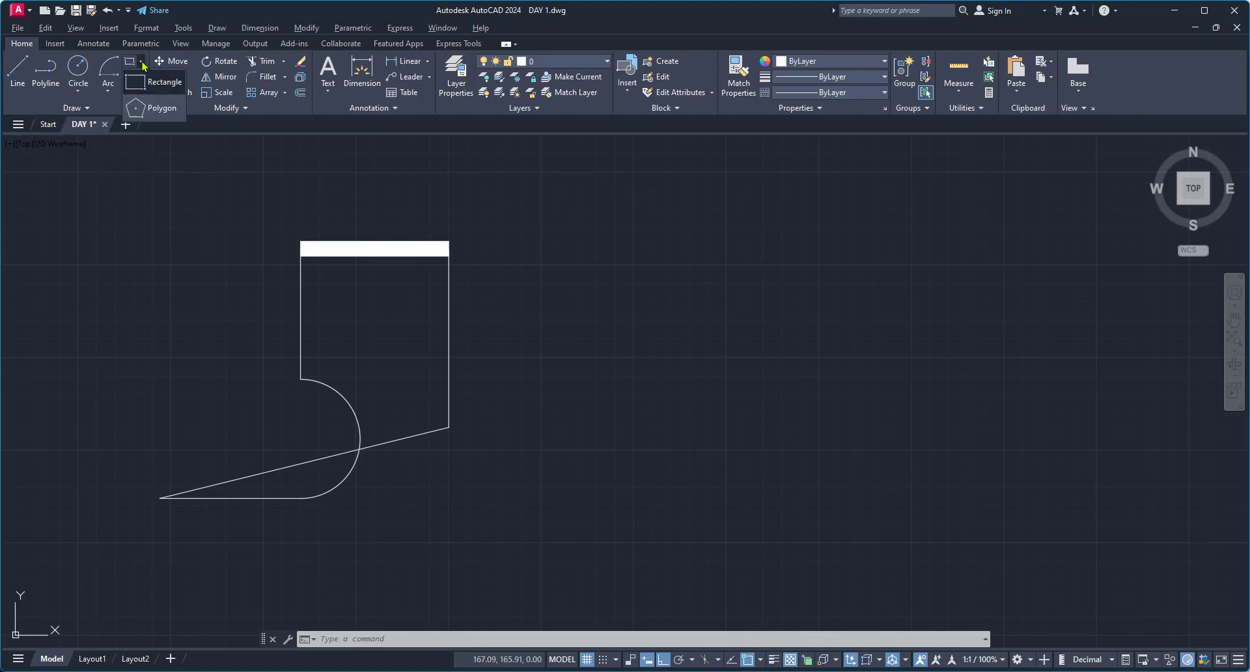
{"action": "left_click", "coordinate": [150, 110]}
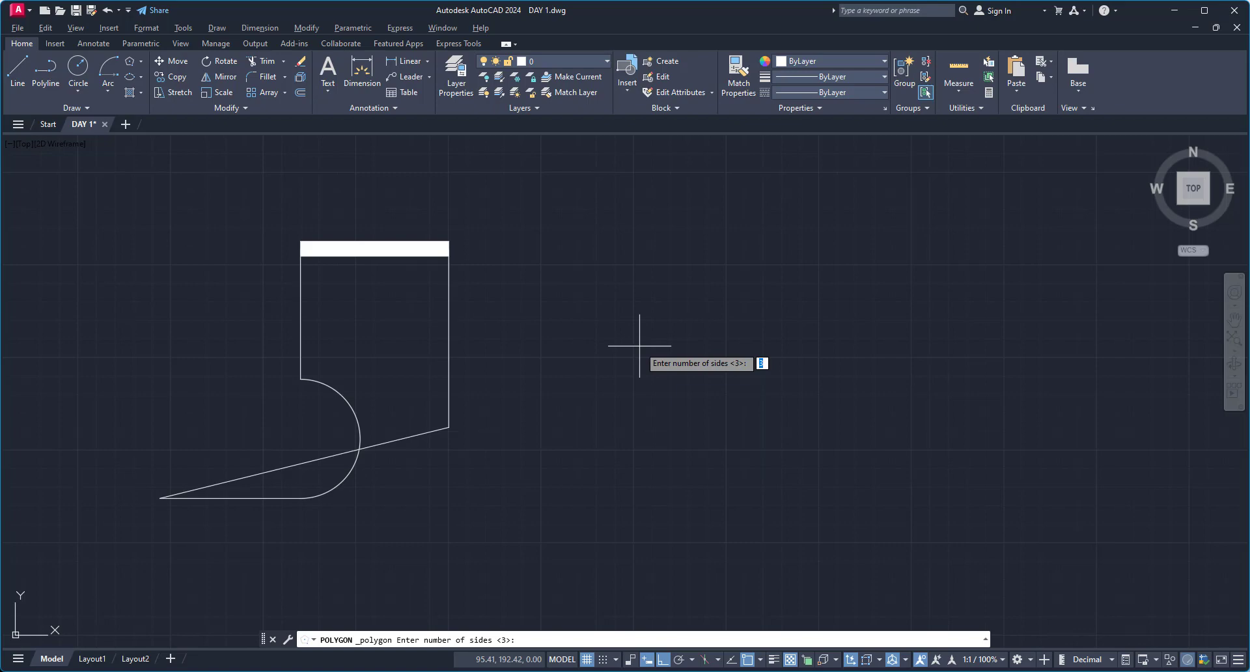
{"action": "type", "text": "3"}
{"action": "key", "text": "Return"}
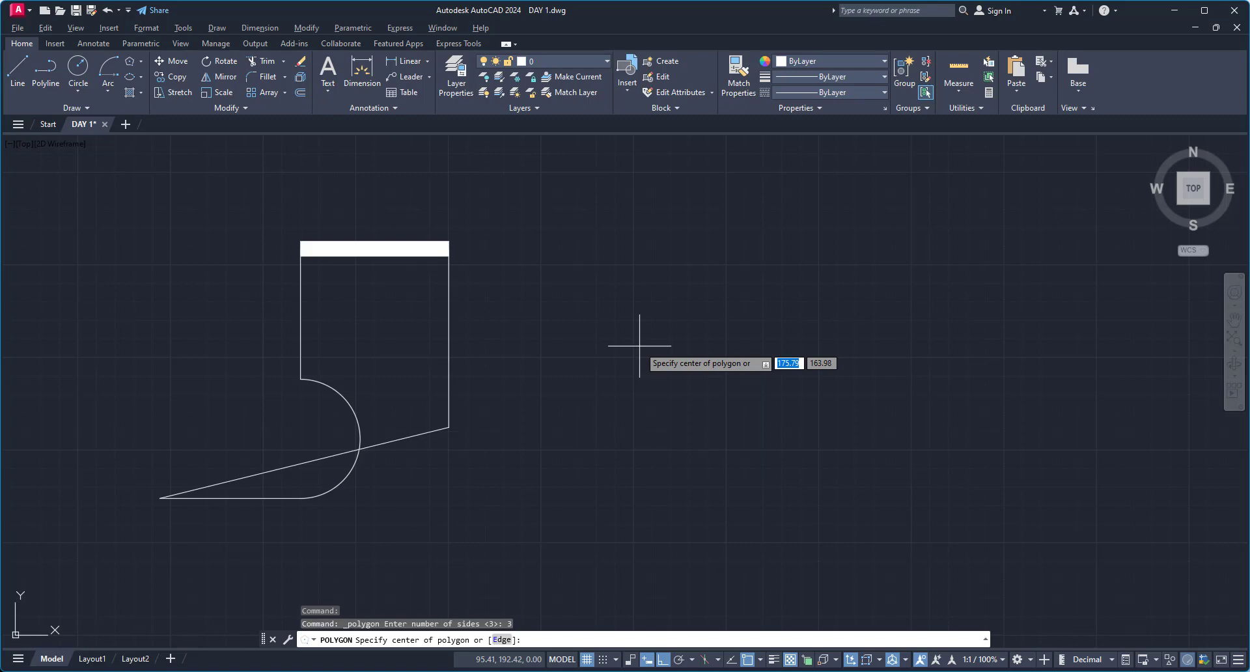
{"action": "left_click", "coordinate": [639, 345]}
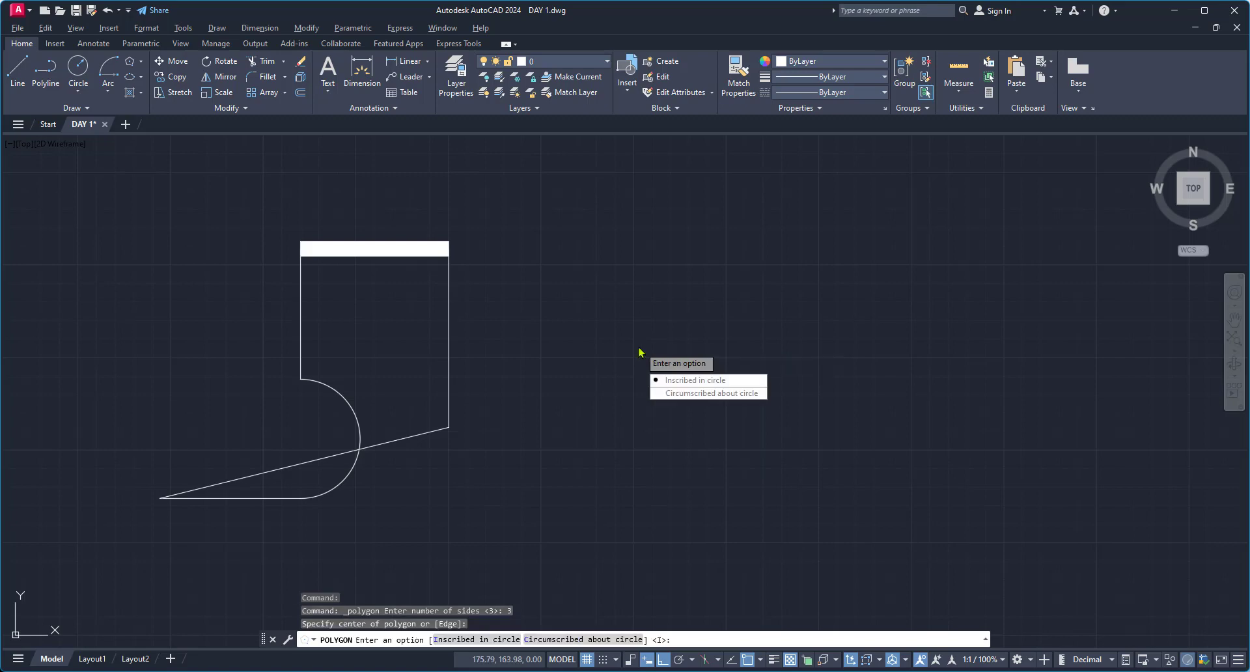
{"action": "left_click", "coordinate": [678, 384]}
{"action": "scroll", "coordinate": [638, 316], "scroll_direction": "up", "scroll_amount": 4}
{"action": "scroll", "coordinate": [638, 317], "scroll_direction": "up", "scroll_amount": 2}
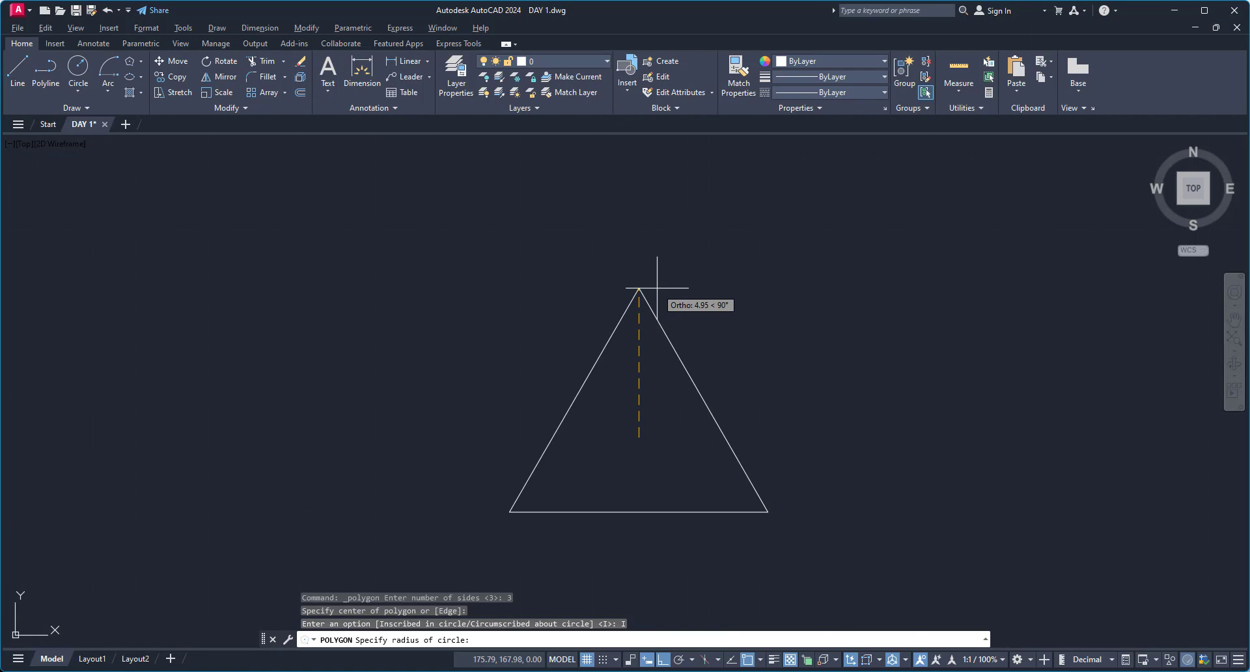
{"action": "type", "text": "5"}
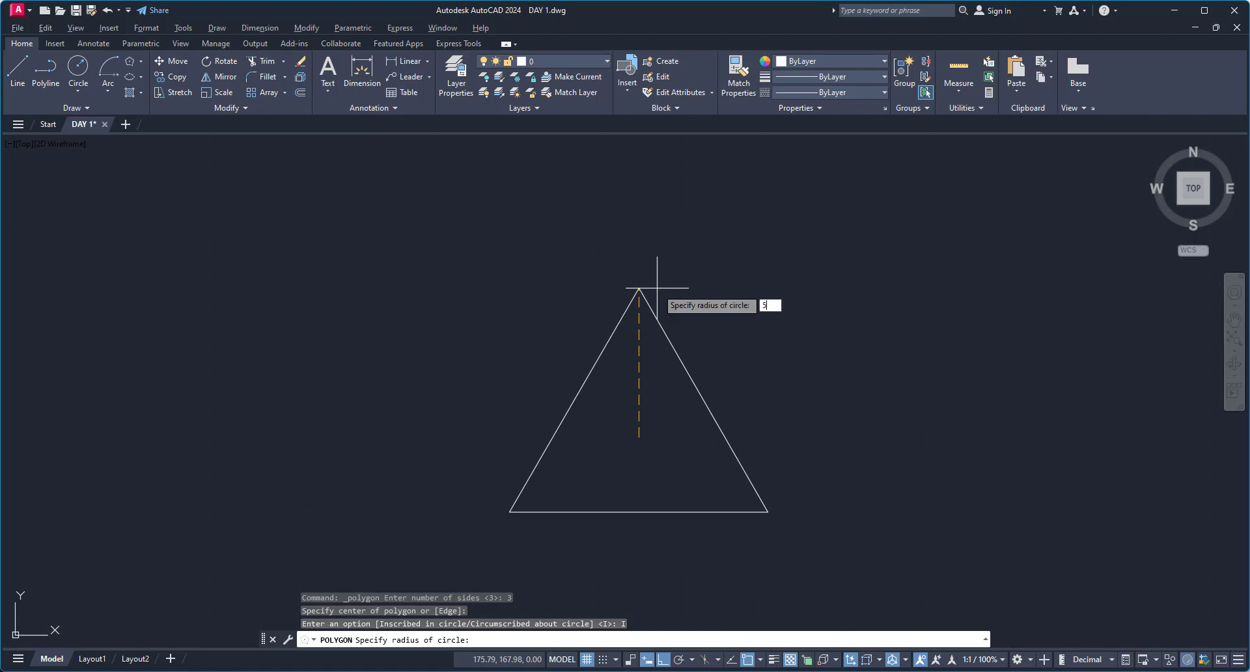
{"action": "key", "text": "Return"}
- Draw a second three-sided polygon to the right of the first triangle, circumscribed about a circle of radius 5
{"action": "middle_click_drag", "start_coordinate": [753, 371], "coordinate": [581, 339]}
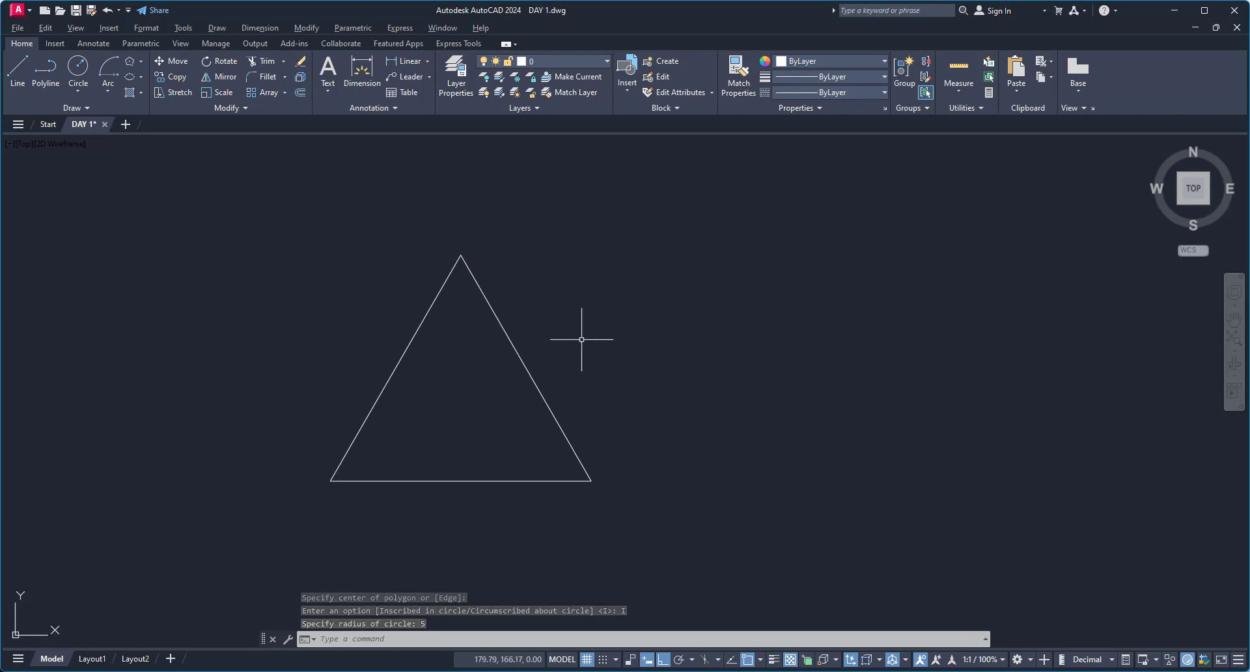
{"action": "type", "text": "POL"}
{"action": "key", "text": "Return"}
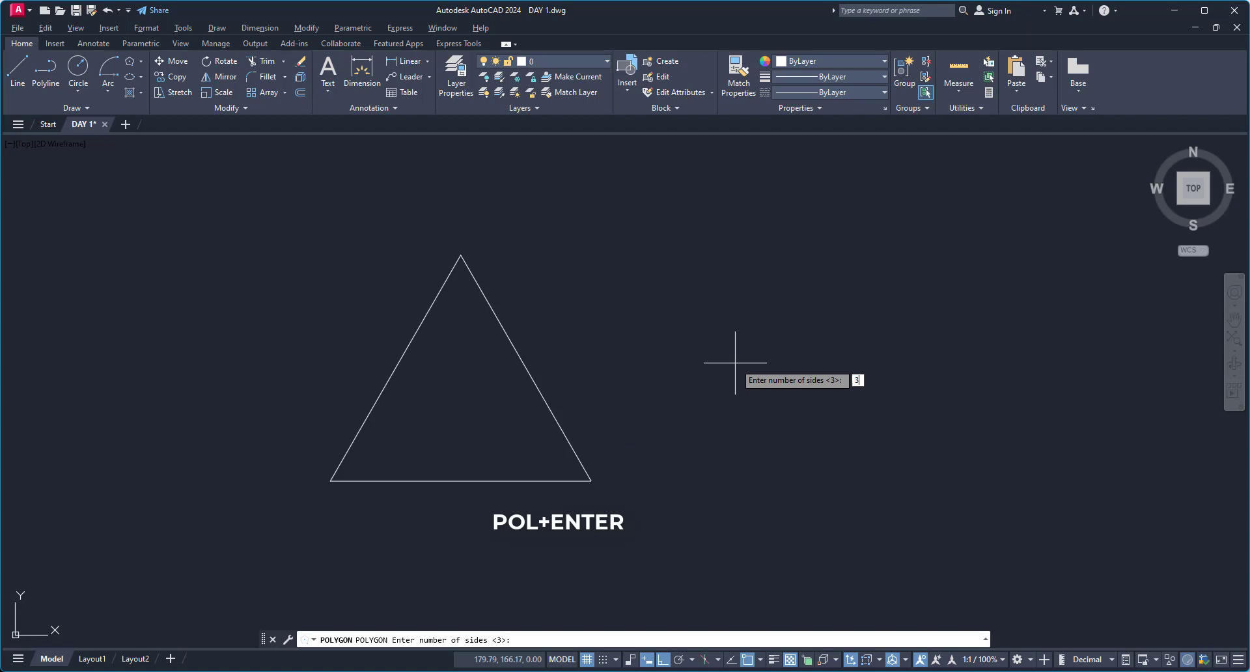
{"action": "key", "text": "Return"}
{"action": "left_click", "coordinate": [794, 362]}
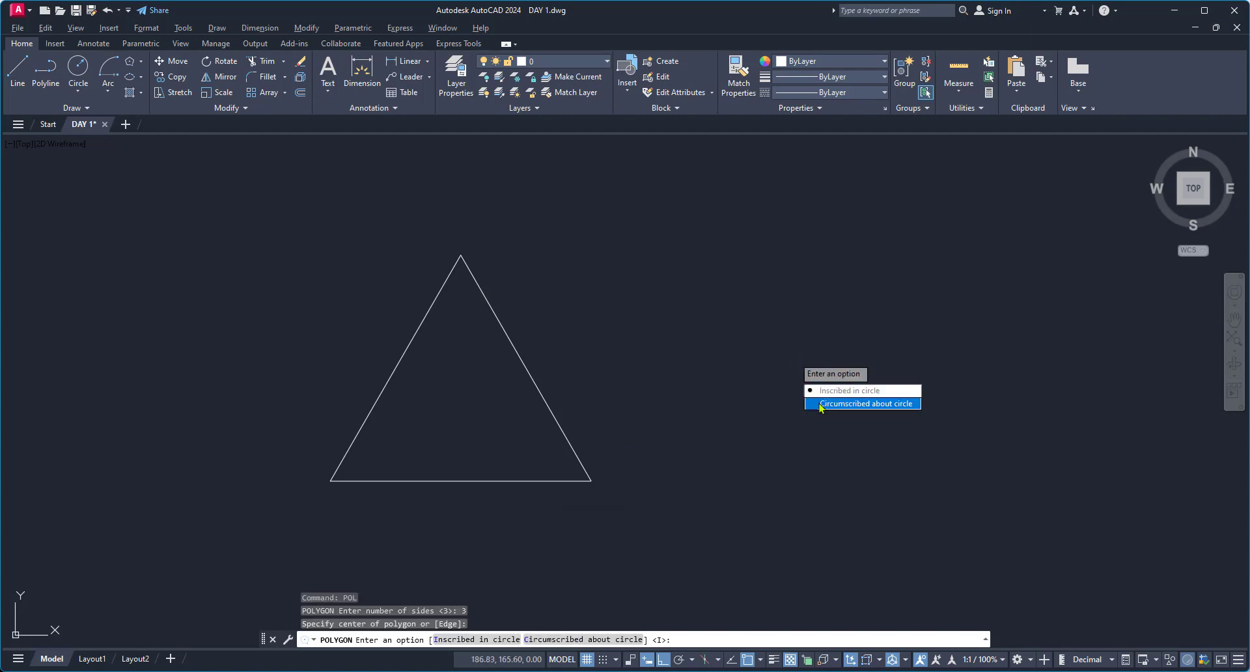
{"action": "left_click", "coordinate": [842, 404]}
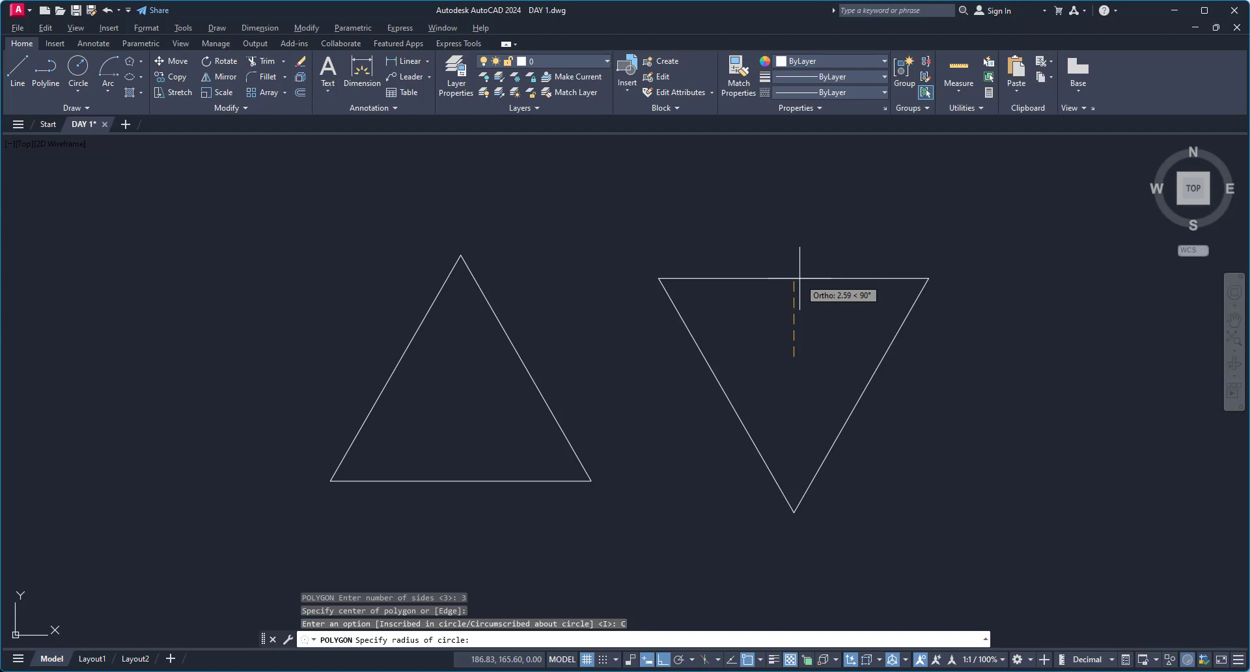
{"action": "type", "text": "5"}
{"action": "key", "text": "Return"}
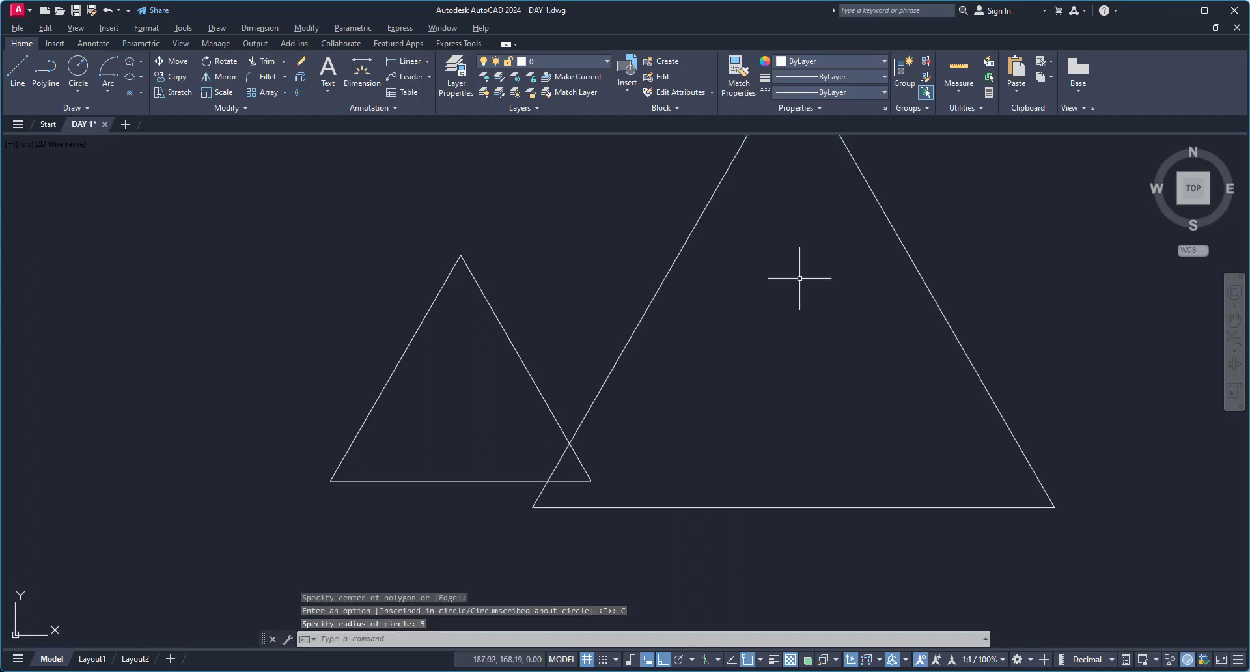
- Move the larger circumscribed triangle horizontally to the right, using its base midpoint as base point, so it clears the smaller triangle
{"action": "scroll", "coordinate": [788, 365], "scroll_direction": "down", "scroll_amount": 4}
{"action": "scroll", "coordinate": [655, 413], "scroll_direction": "up", "scroll_amount": 3}
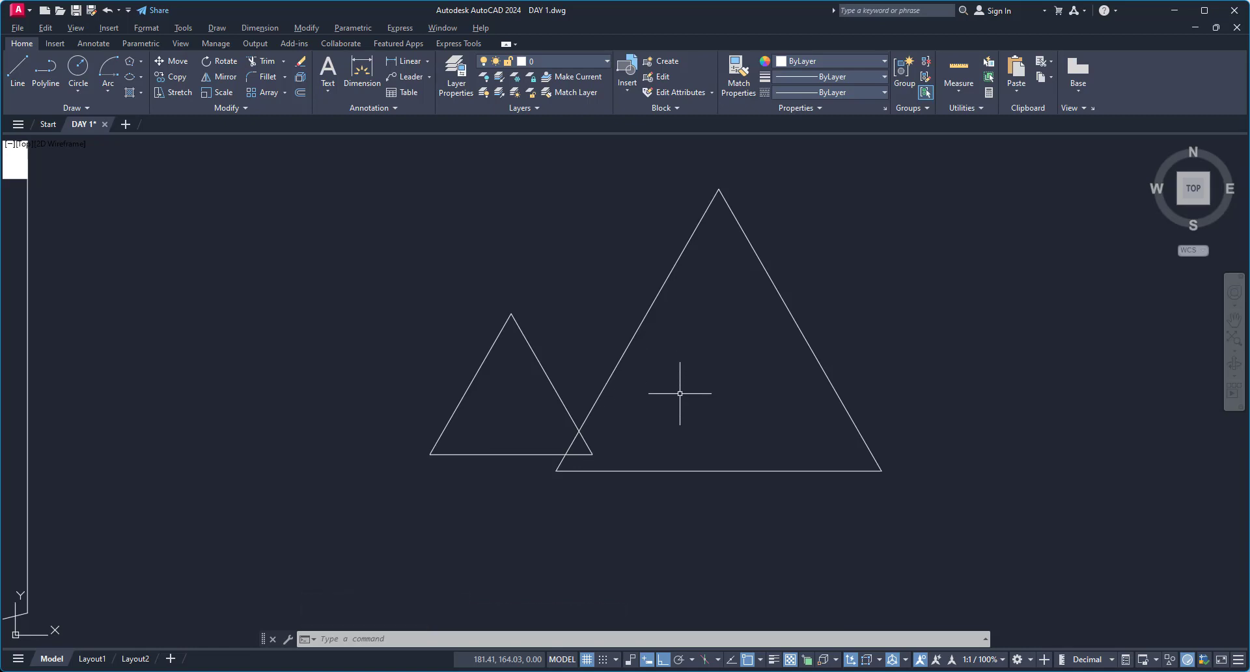
{"action": "type", "text": "m"}
{"action": "key", "text": "Return"}
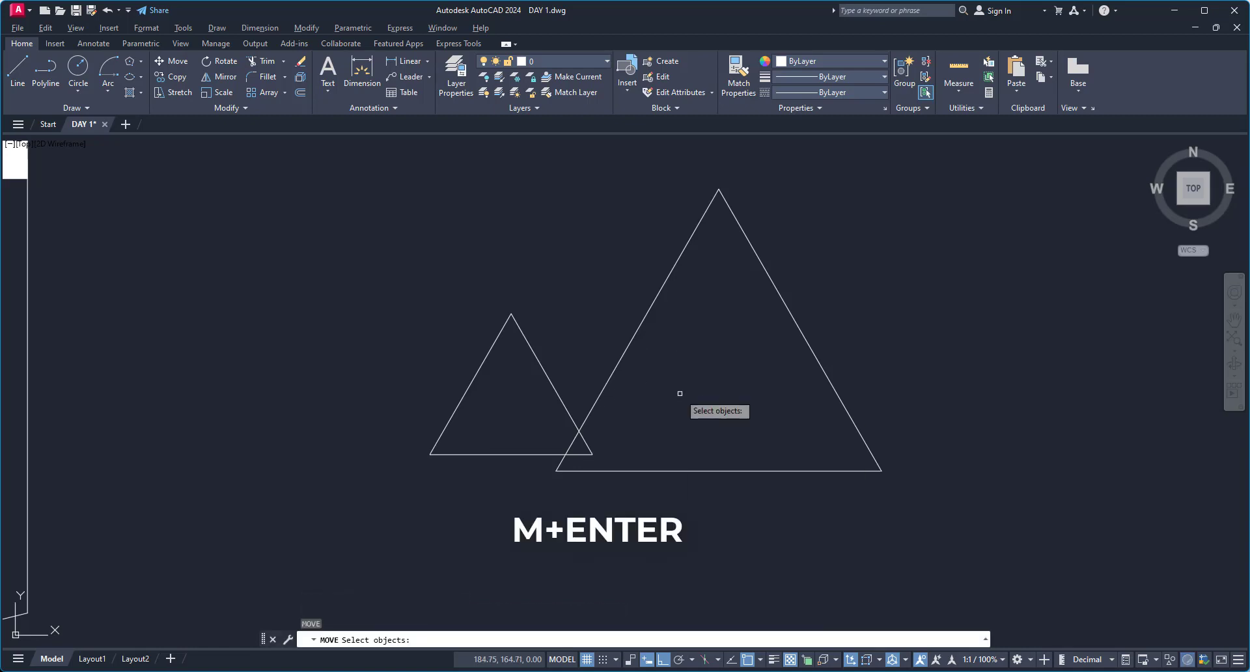
{"action": "left_click", "coordinate": [620, 355]}
{"action": "key", "text": "Return"}
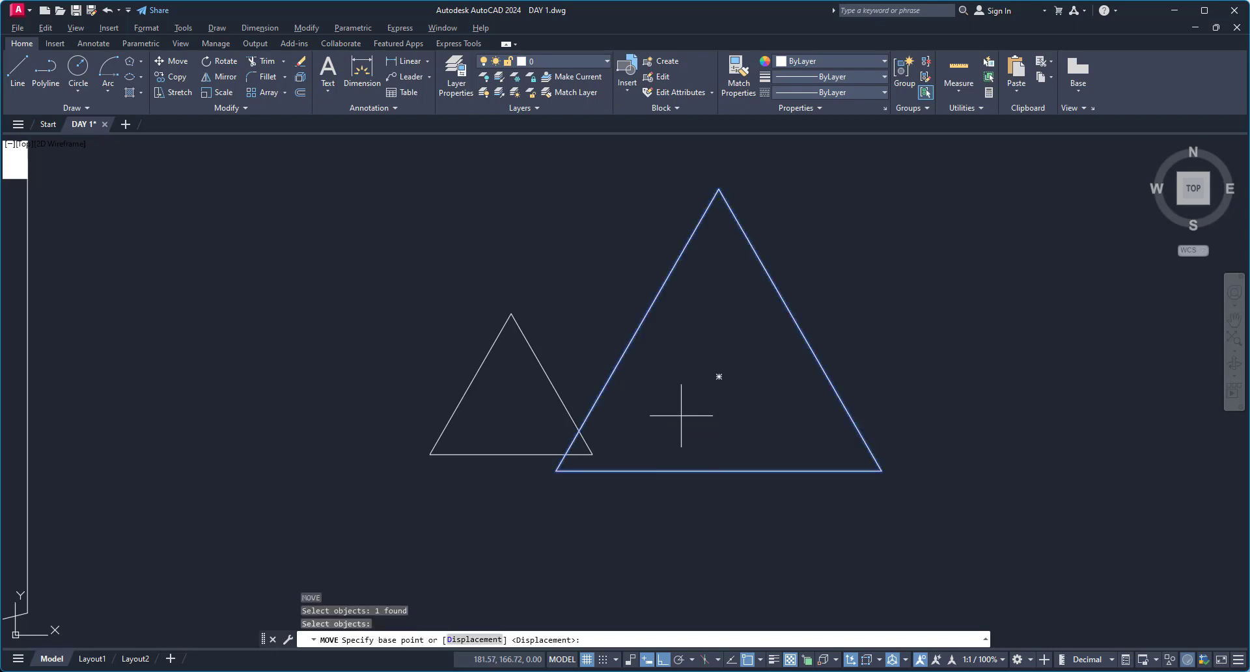
{"action": "left_click", "coordinate": [719, 471]}
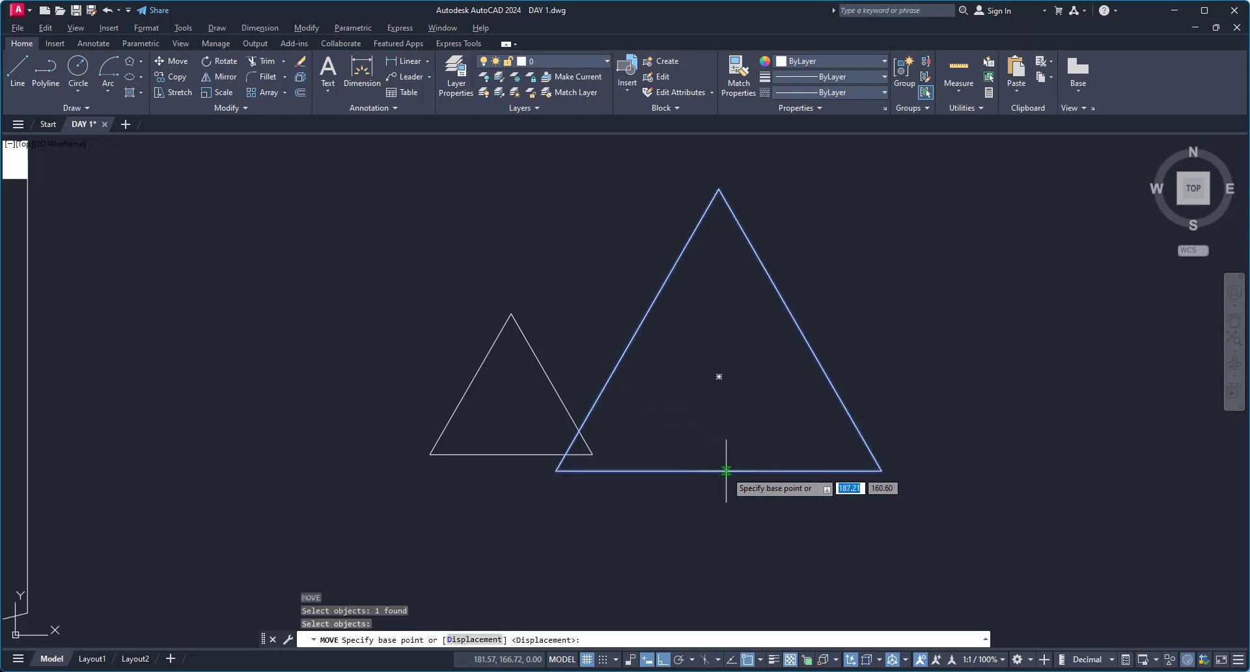
{"action": "left_click", "coordinate": [926, 455]}
- Measure the distance from the inscribed triangle's center to its upper vertex
{"action": "middle_click_drag", "start_coordinate": [669, 400], "coordinate": [596, 428]}
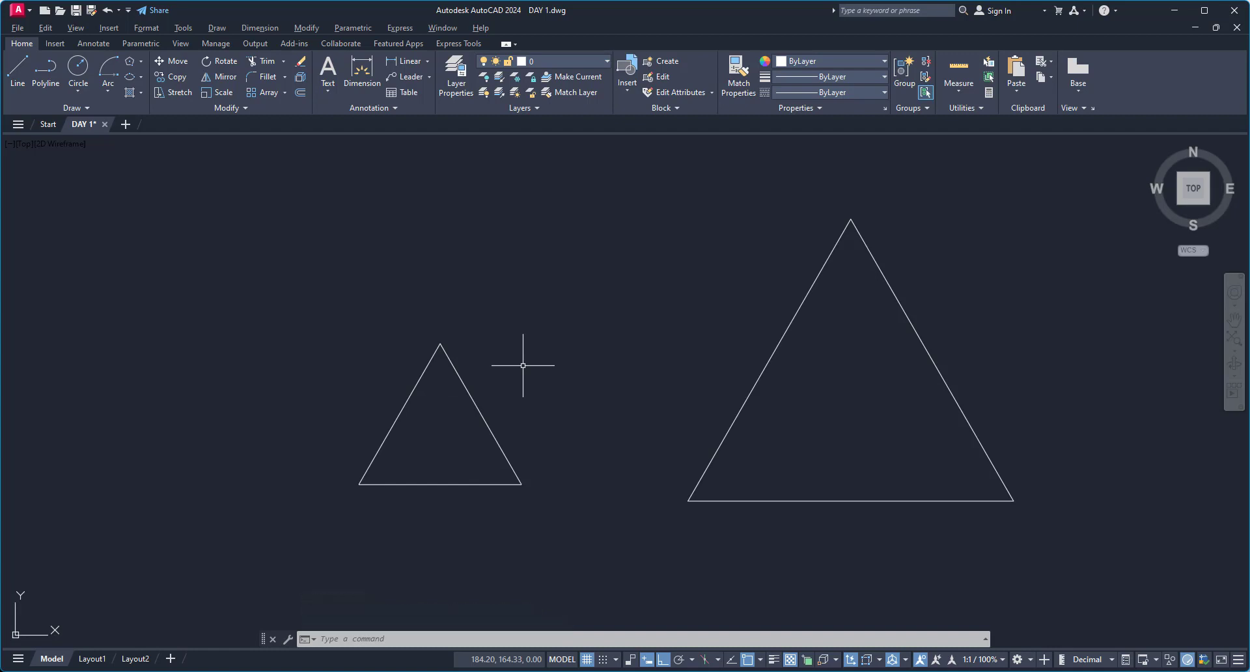
{"action": "type", "text": "DI"}
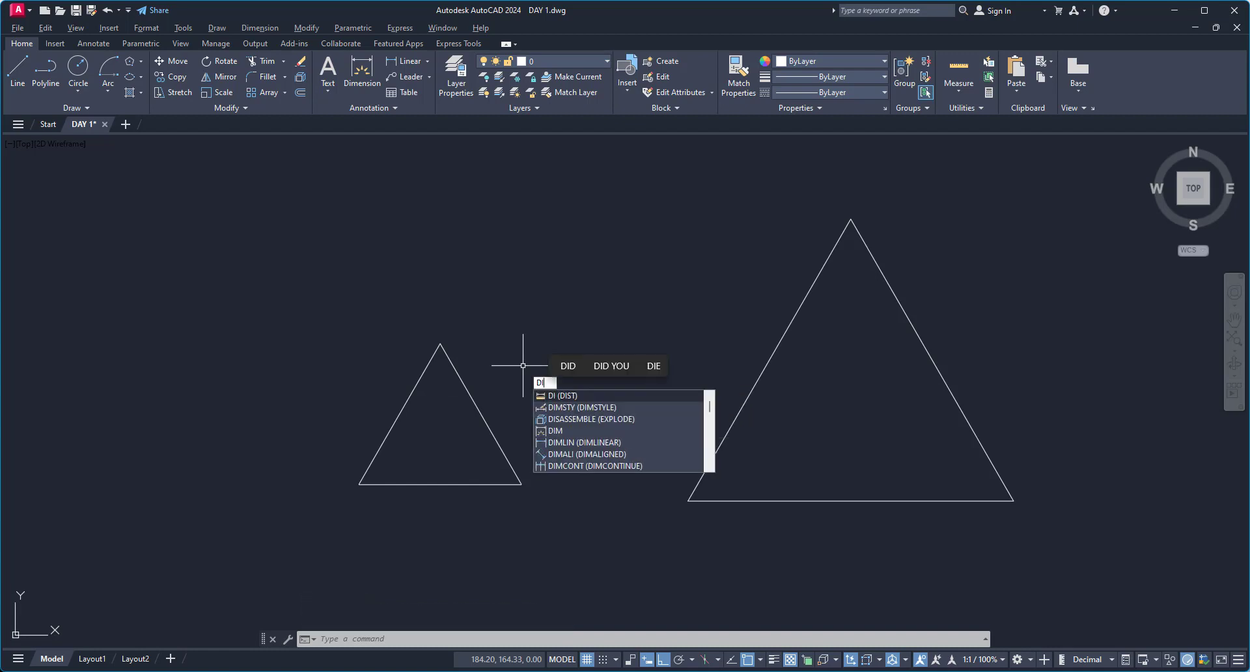
{"action": "key", "text": "Return"}
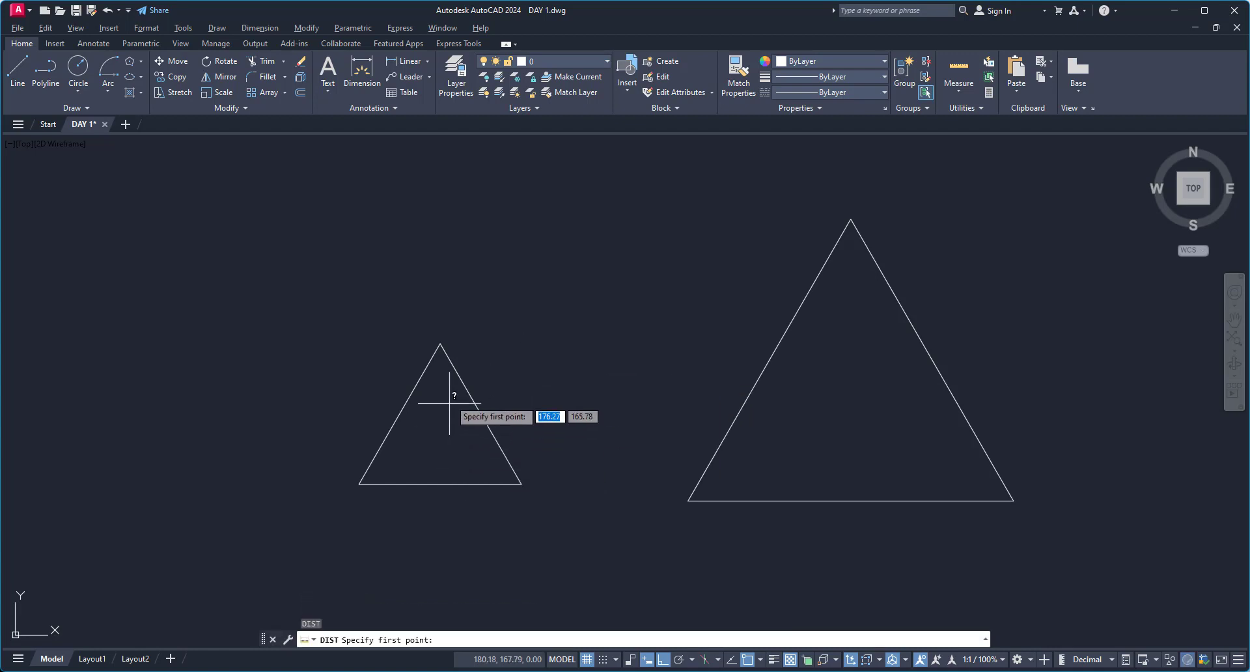
{"action": "left_click", "coordinate": [440, 437]}
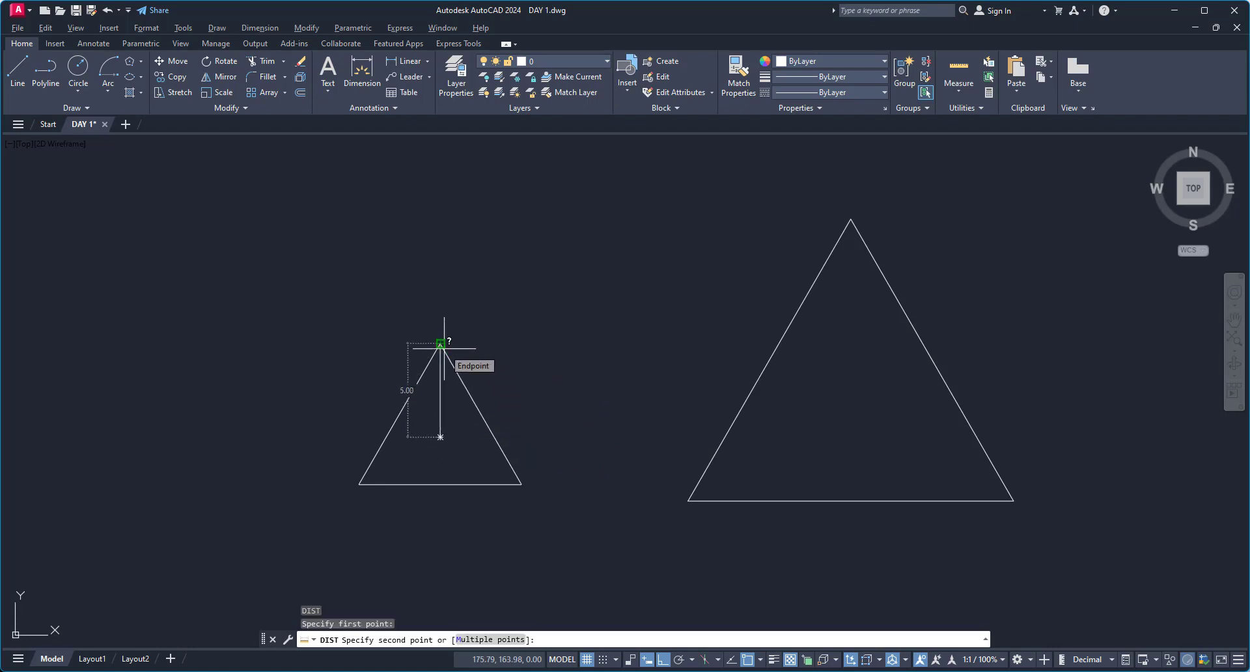
{"action": "key", "text": "Escape"}
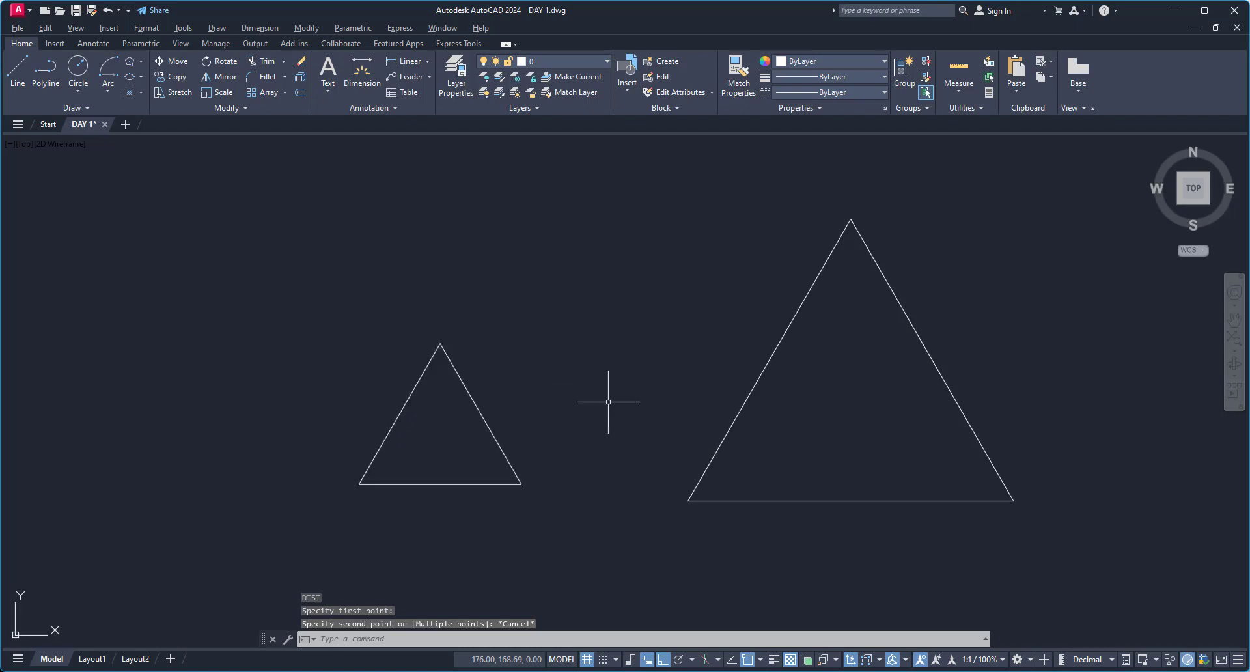
- Measure the distance from the circumscribed triangle's center to the midpoint of its right side
{"action": "type", "text": "DI"}
{"action": "key", "text": "Return"}
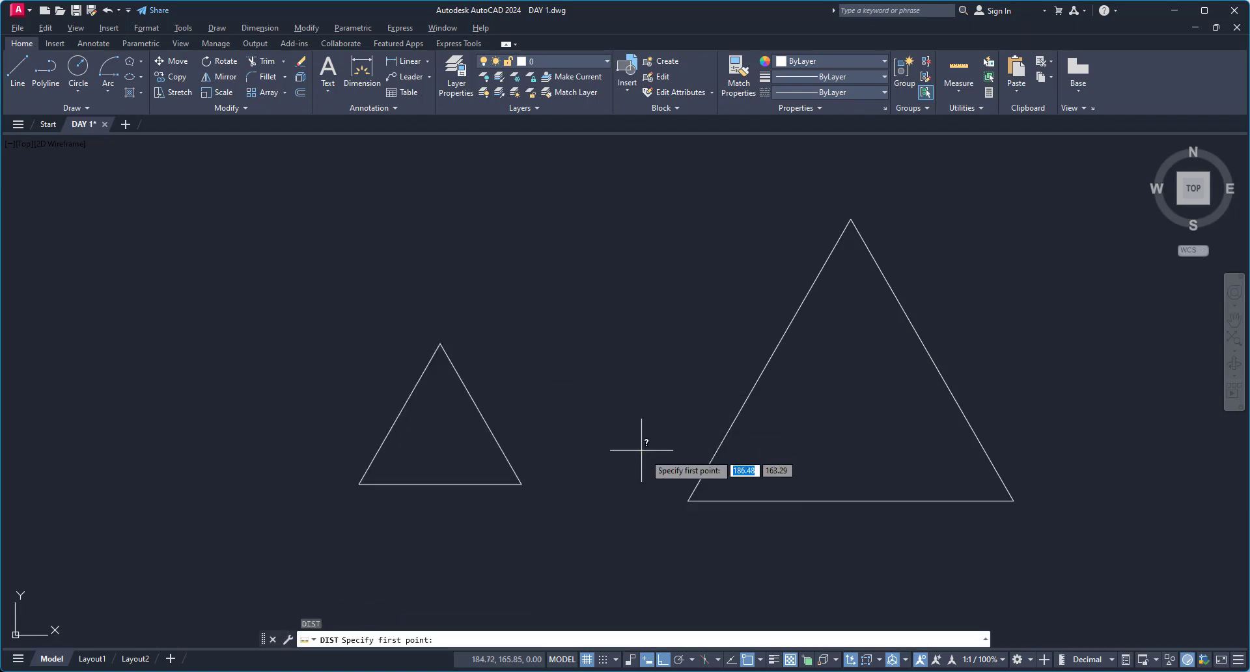
{"action": "left_click", "coordinate": [851, 406]}
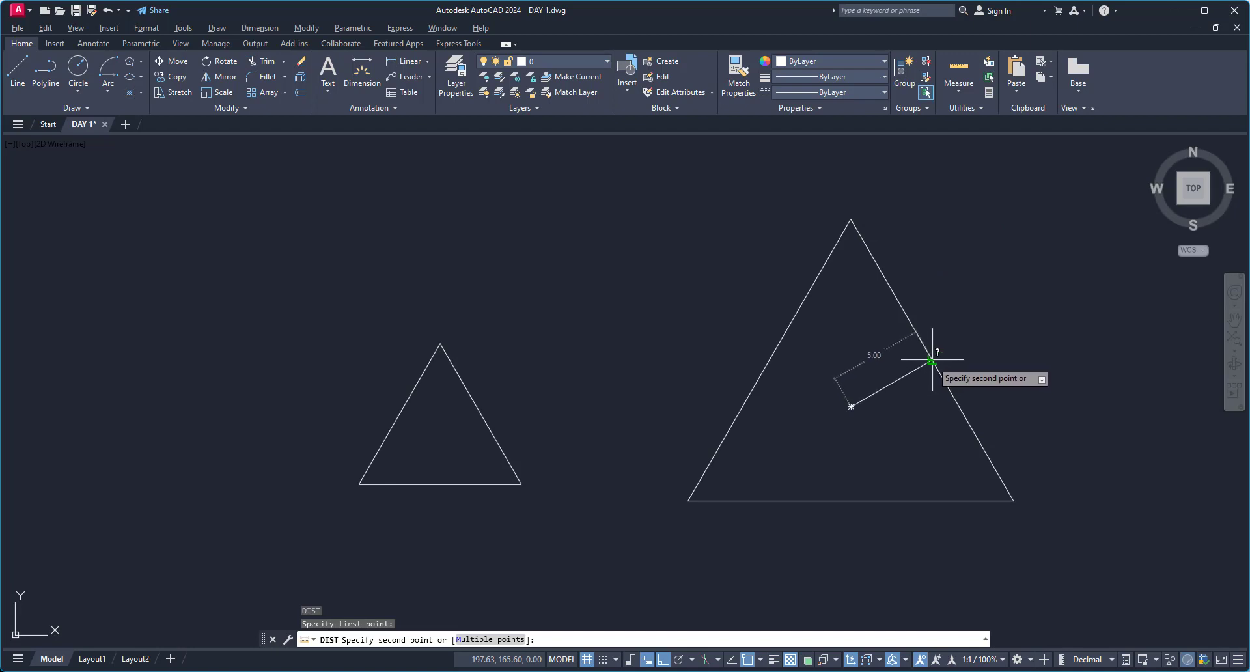
{"action": "key", "text": "Escape"}
- Draw a third three-sided polygon to the right of the other triangles using the Edge option, with a horizontal edge 5 units long
{"action": "scroll", "coordinate": [929, 357], "scroll_direction": "down", "scroll_amount": 2}
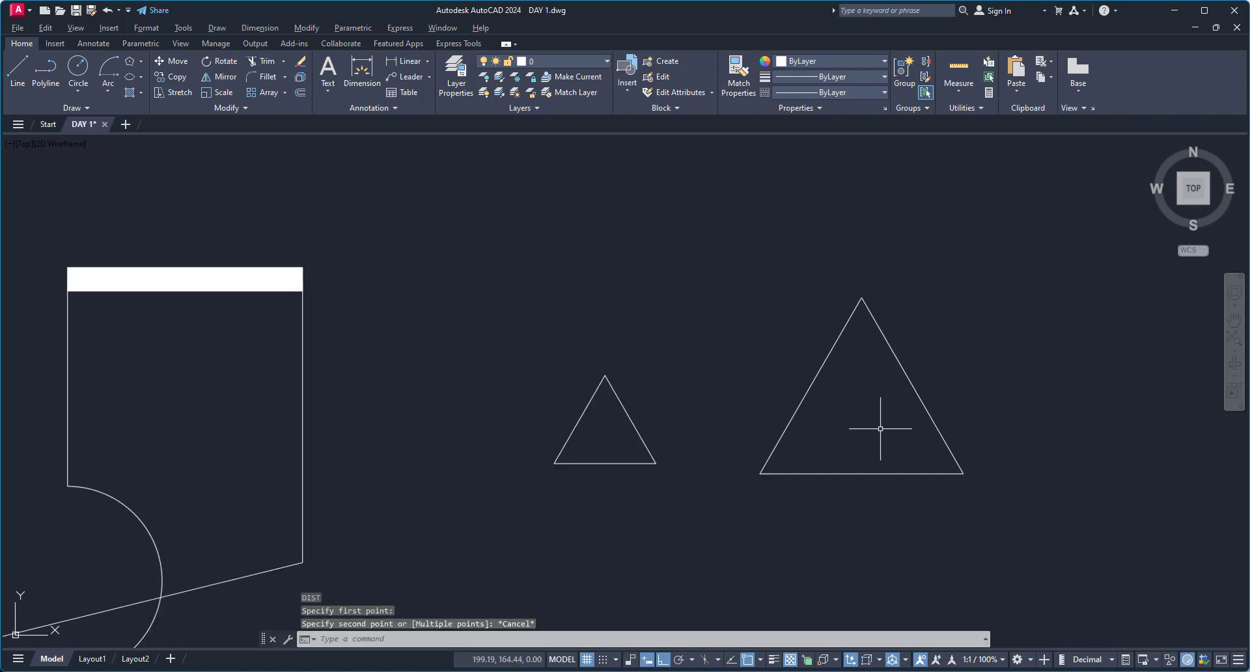
{"action": "middle_click_drag", "start_coordinate": [878, 427], "coordinate": [505, 430]}
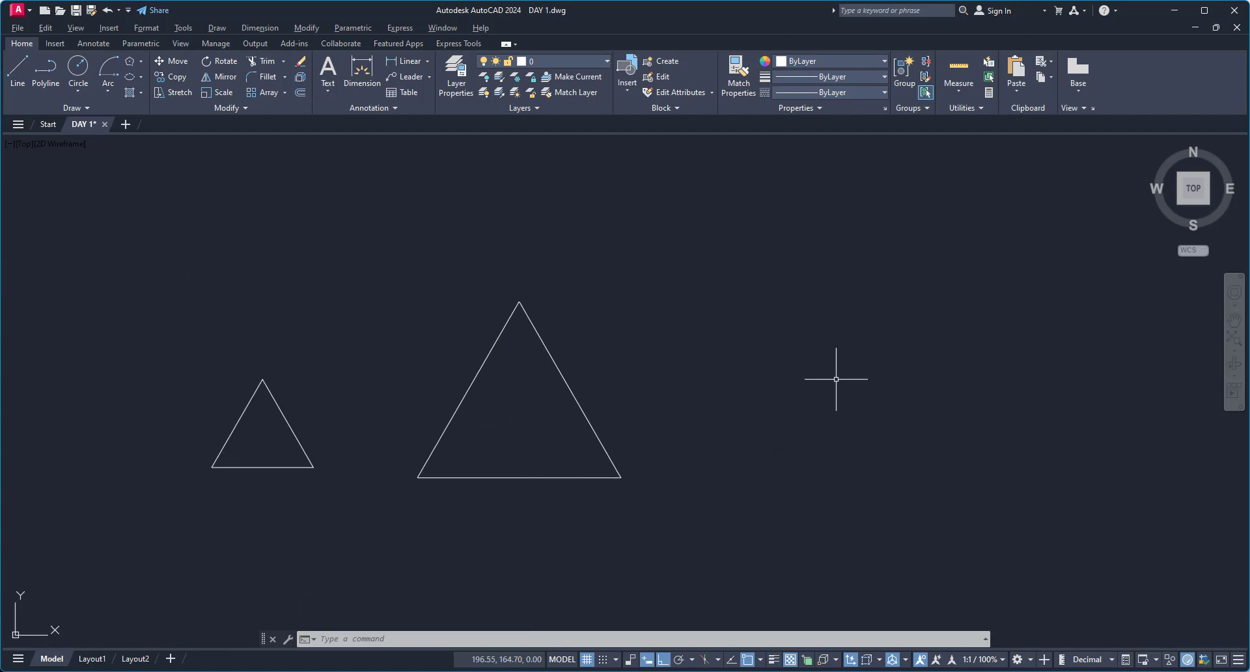
{"action": "type", "text": "pol"}
{"action": "key", "text": "Return"}
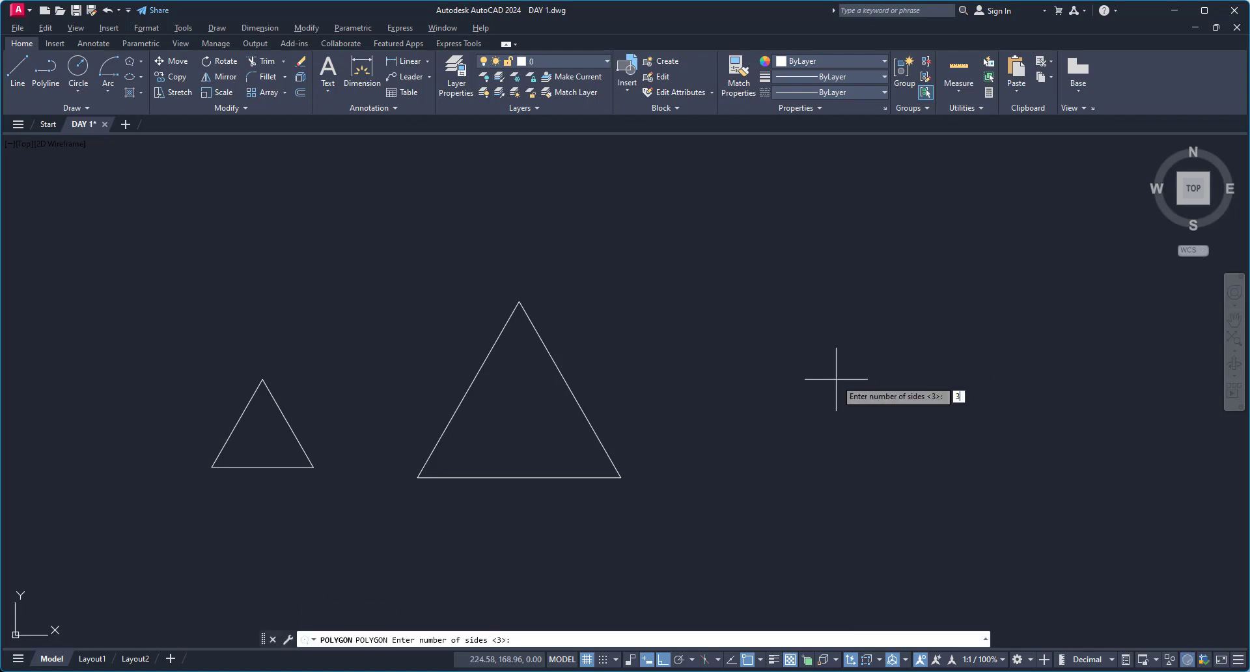
{"action": "key", "text": "Return"}
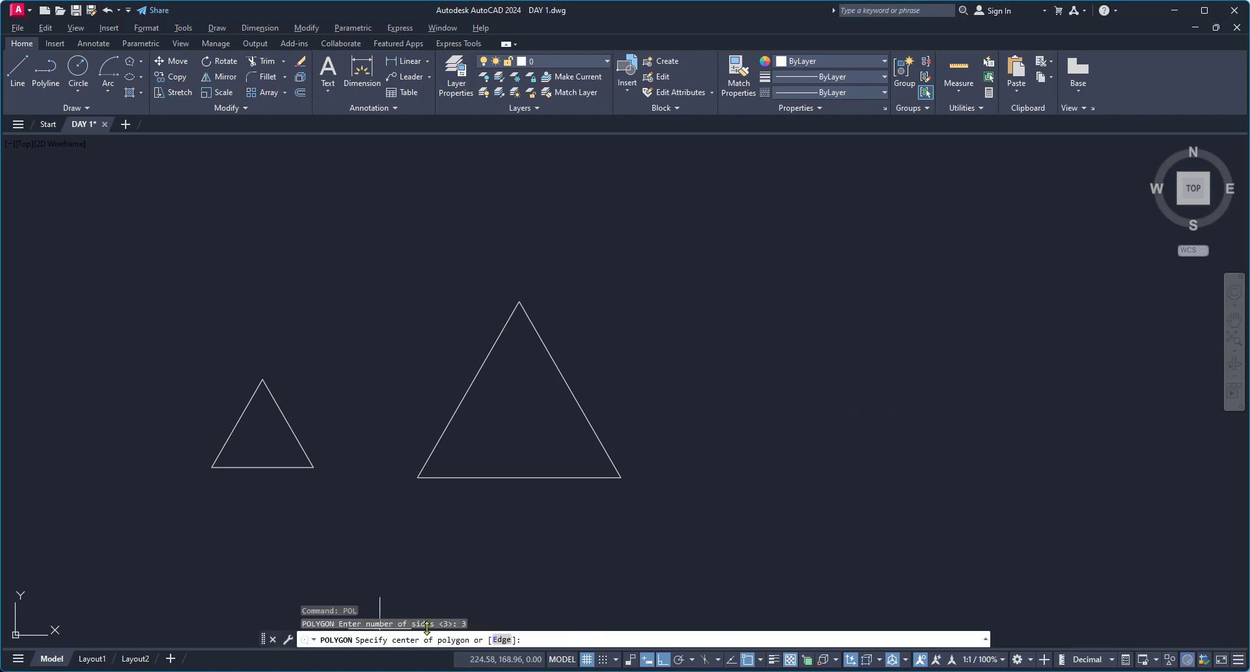
{"action": "left_click", "coordinate": [502, 640]}
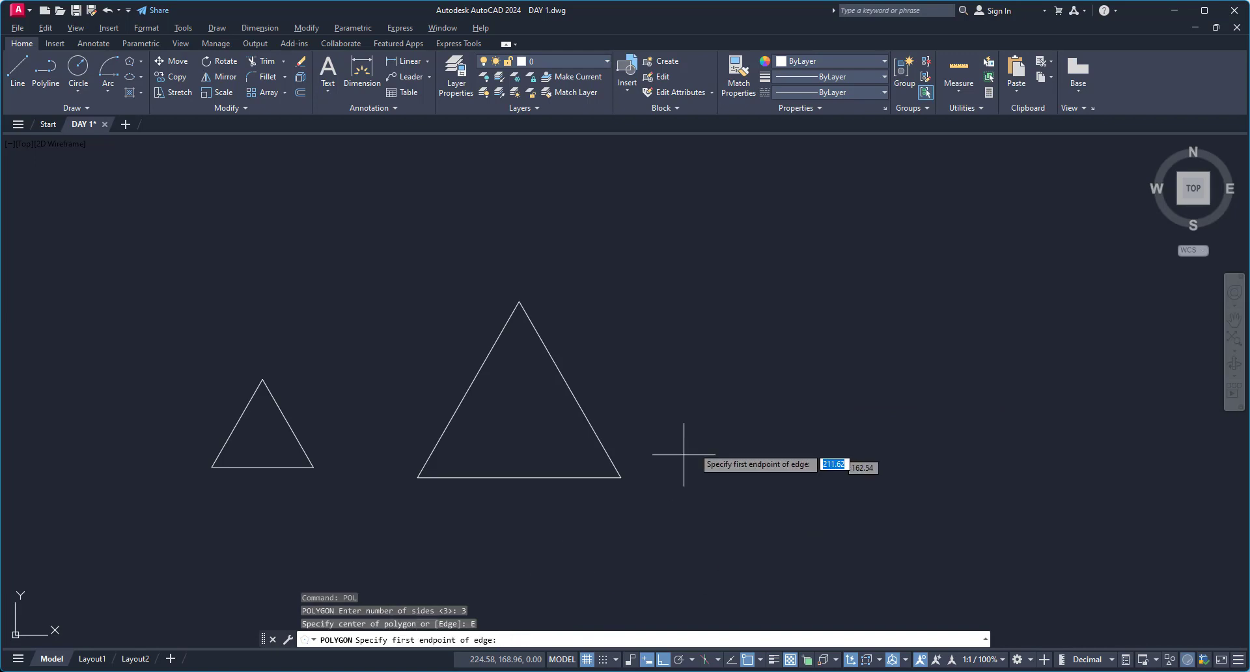
{"action": "left_click", "coordinate": [743, 448]}
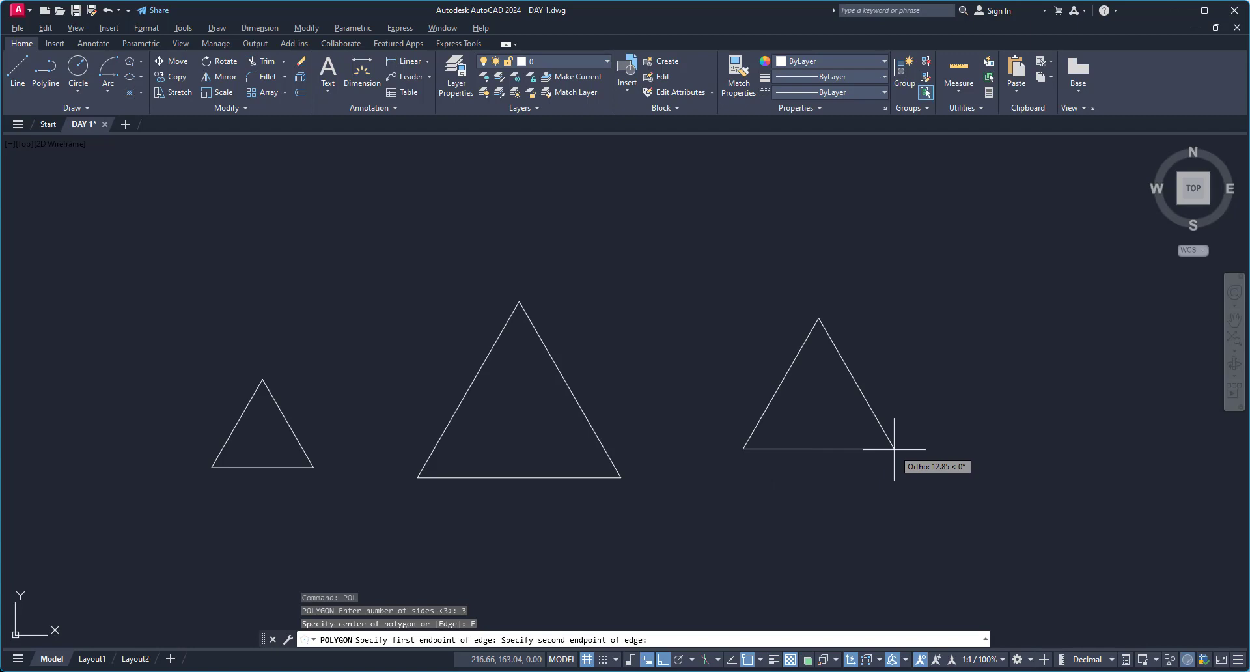
{"action": "type", "text": "5"}
{"action": "key", "text": "Return"}
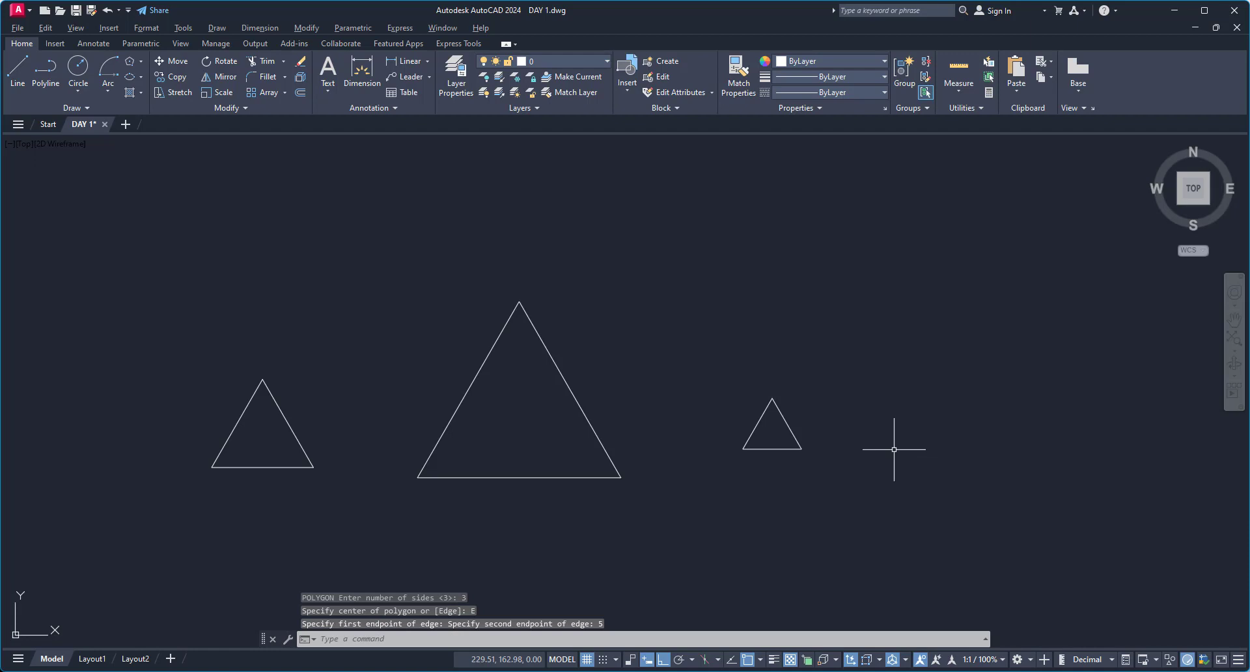
- Switch to the PowerPoint slide show and view the slide illustrating the chamfer methods and fillet
{"action": "scroll", "coordinate": [894, 449], "scroll_direction": "down", "scroll_amount": 4}
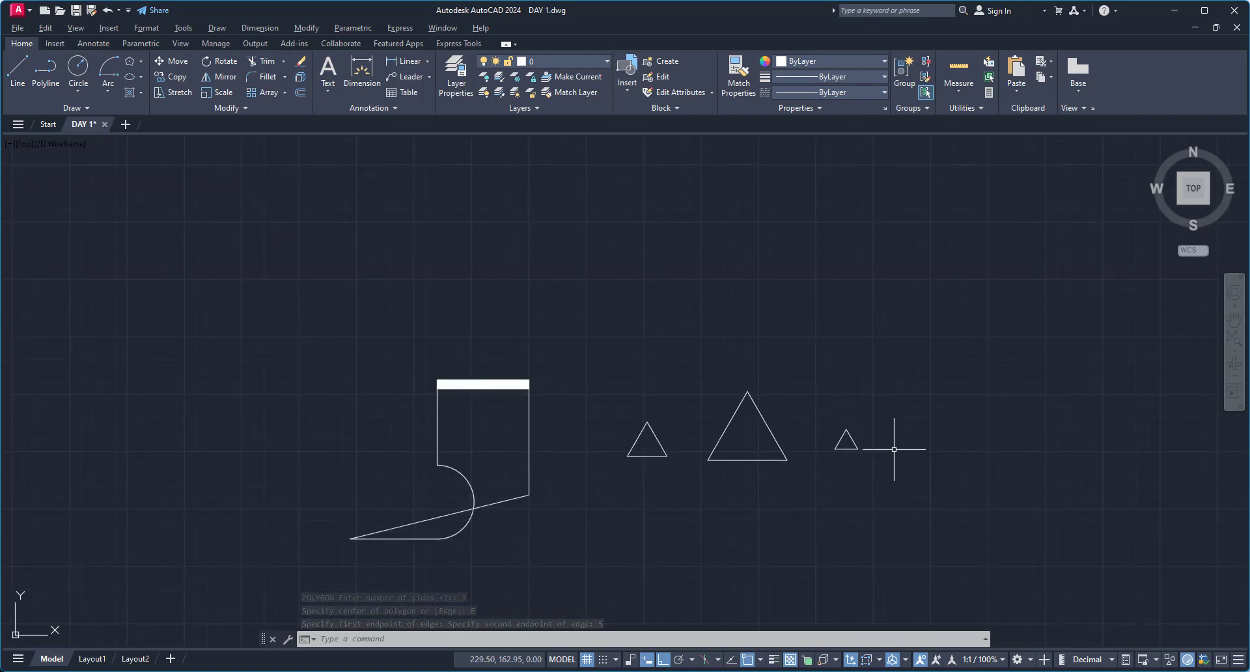
{"action": "key", "text": "alt+Tab"}
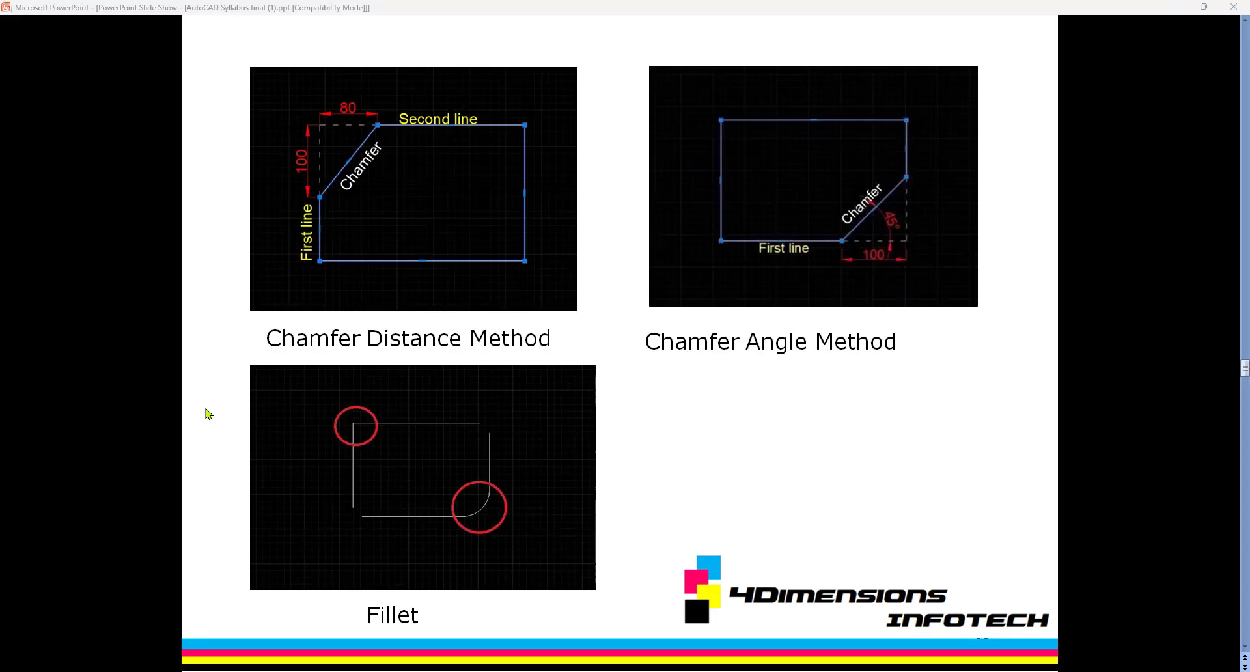
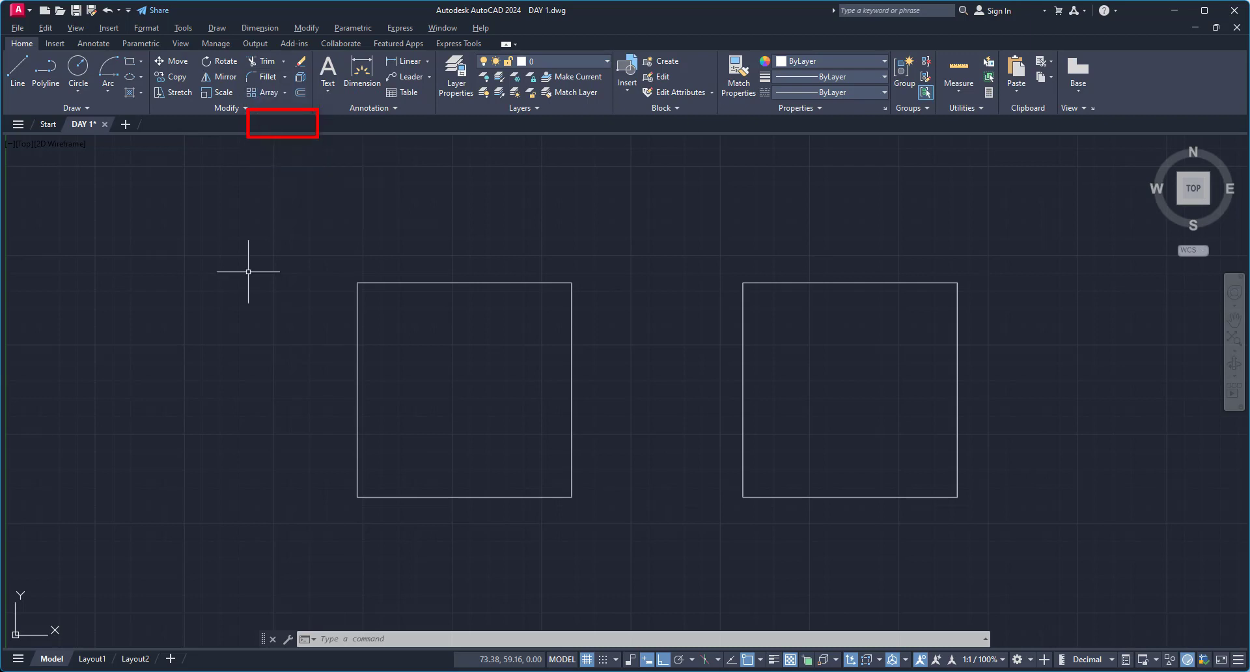
- Start the Chamfer command and set both the first and second chamfer distances to 2
{"action": "type", "text": "cha"}
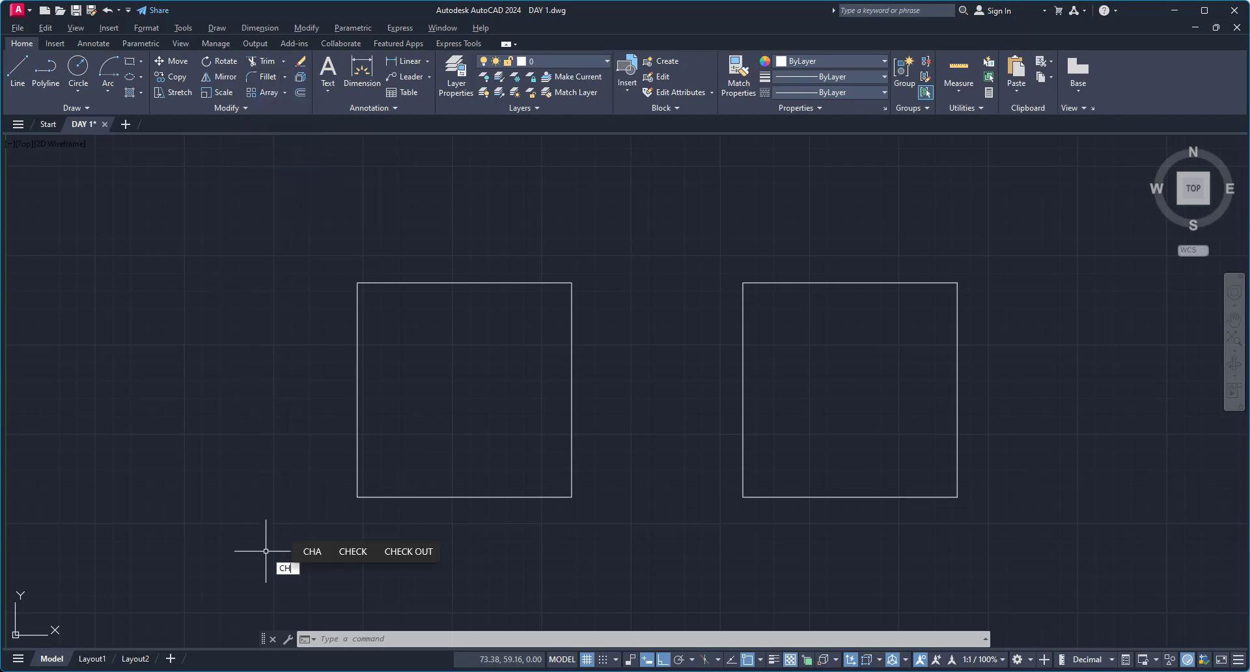
{"action": "key", "text": "Return"}
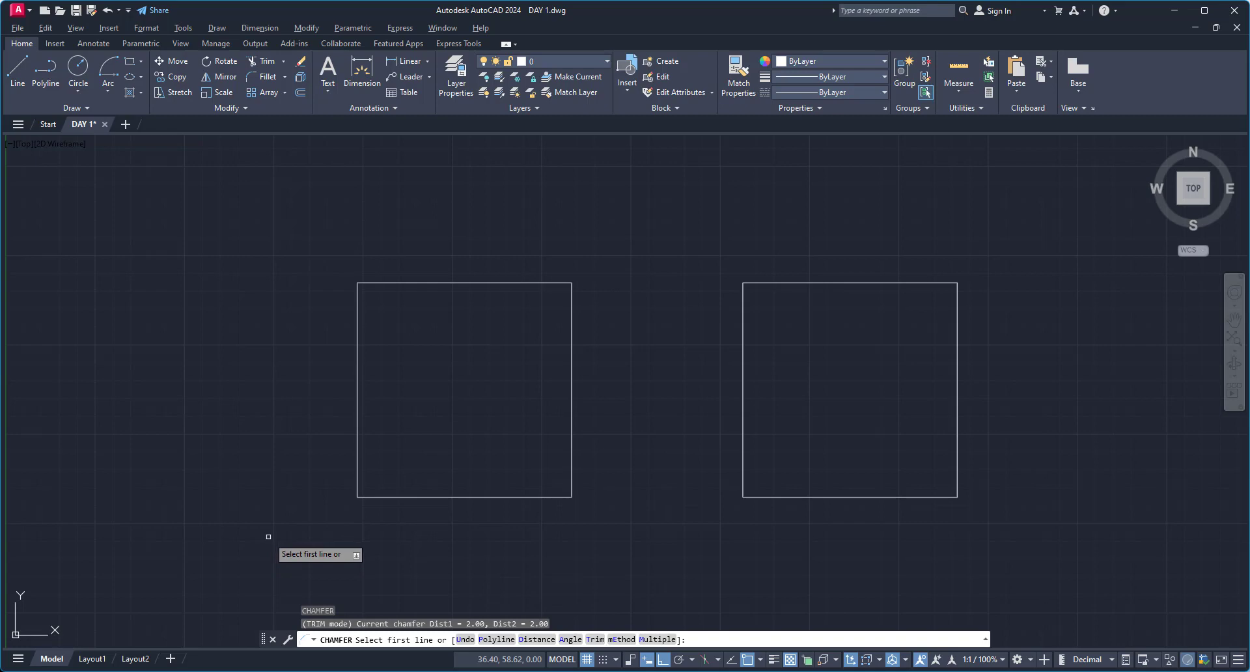
{"action": "left_click", "coordinate": [547, 639]}
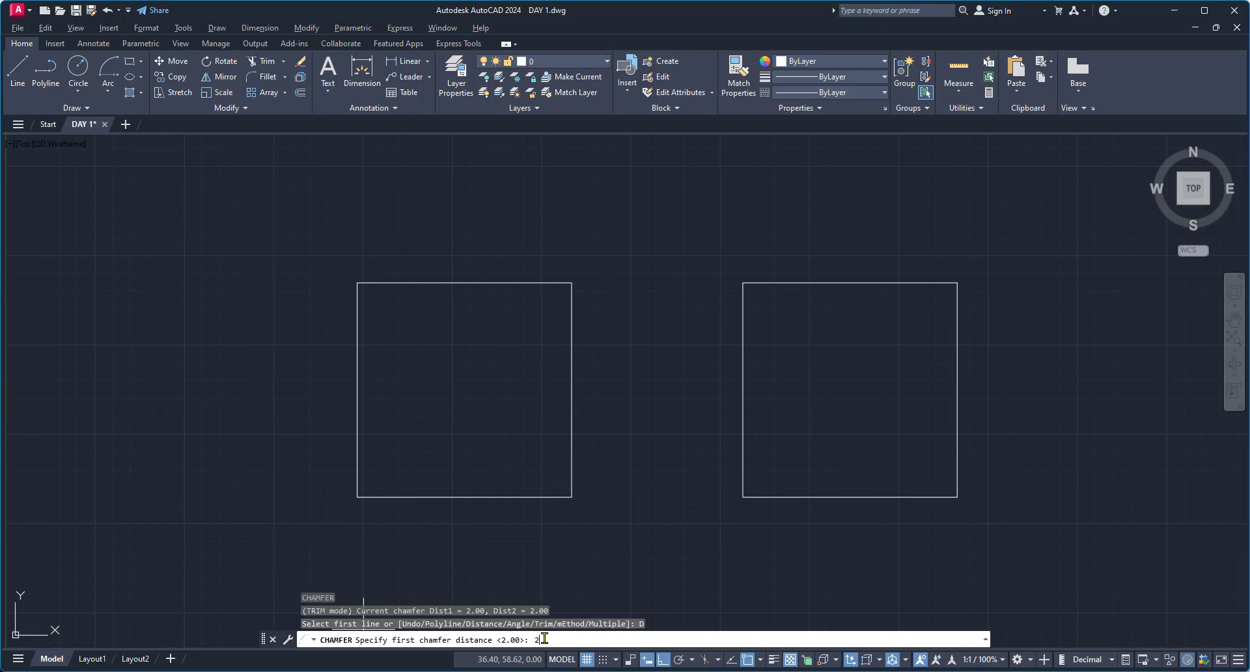
{"action": "key", "text": "Return"}
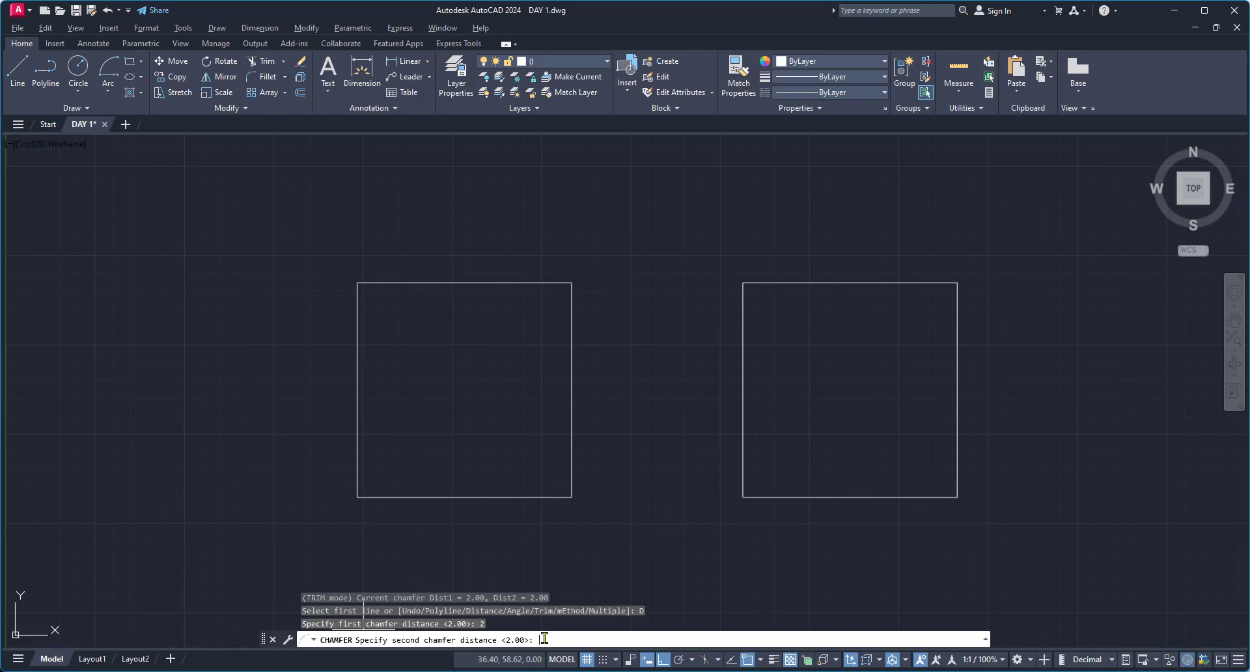
{"action": "key", "text": "Return"}
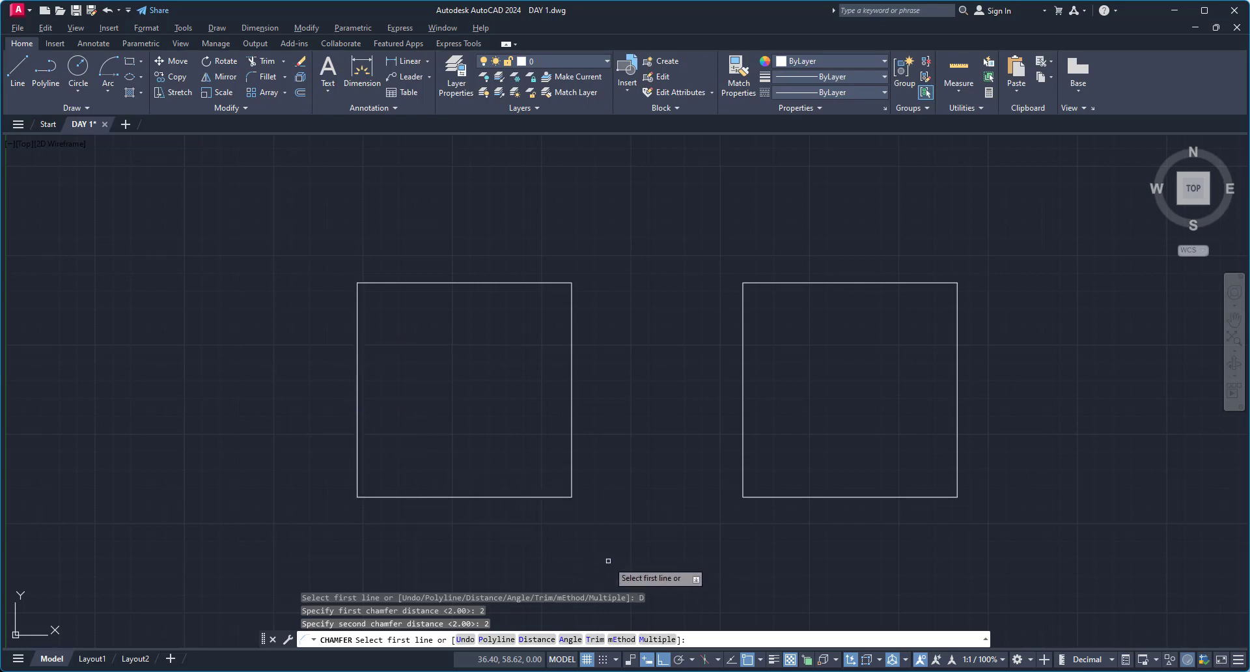
- Chamfer all four corners of the left square one after another using the Multiple option
{"action": "left_click", "coordinate": [669, 640]}
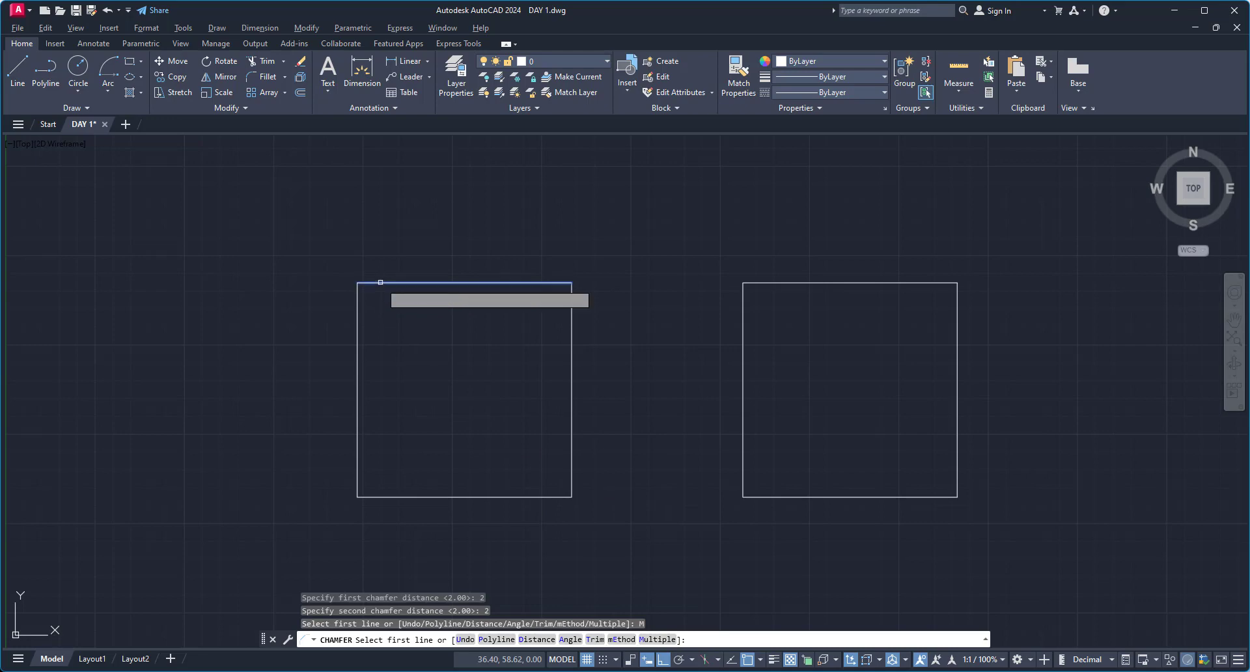
{"action": "left_click", "coordinate": [380, 282]}
{"action": "left_click", "coordinate": [357, 319]}
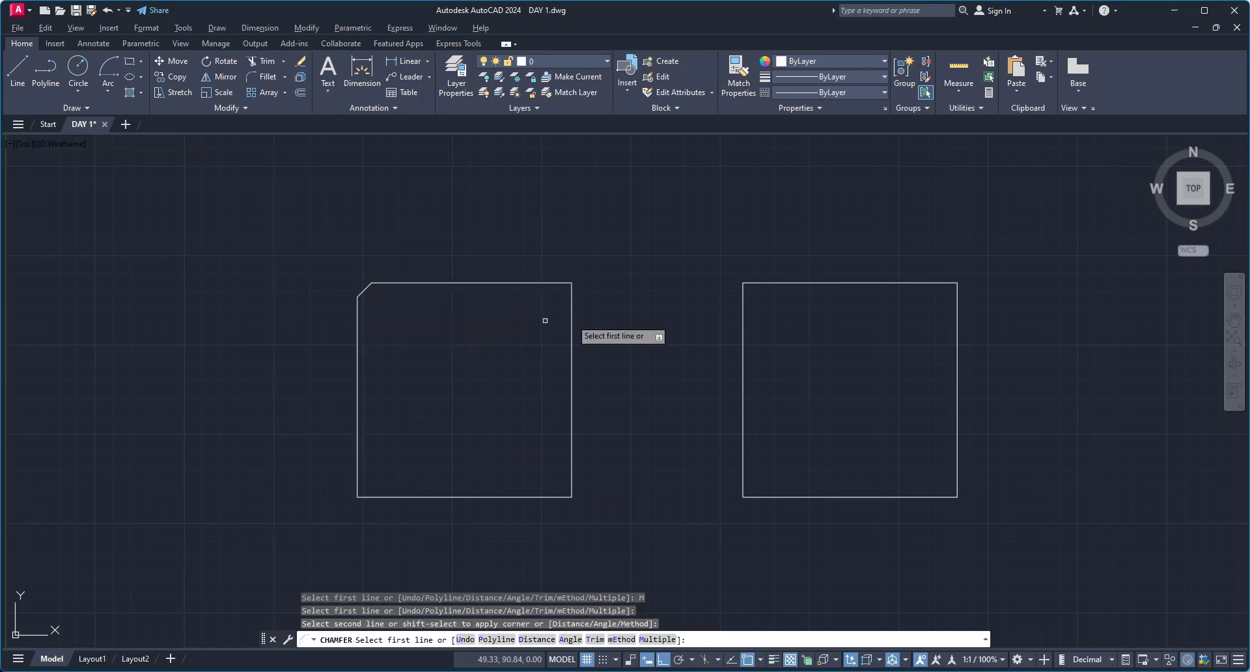
{"action": "left_click", "coordinate": [565, 283]}
{"action": "left_click", "coordinate": [572, 326]}
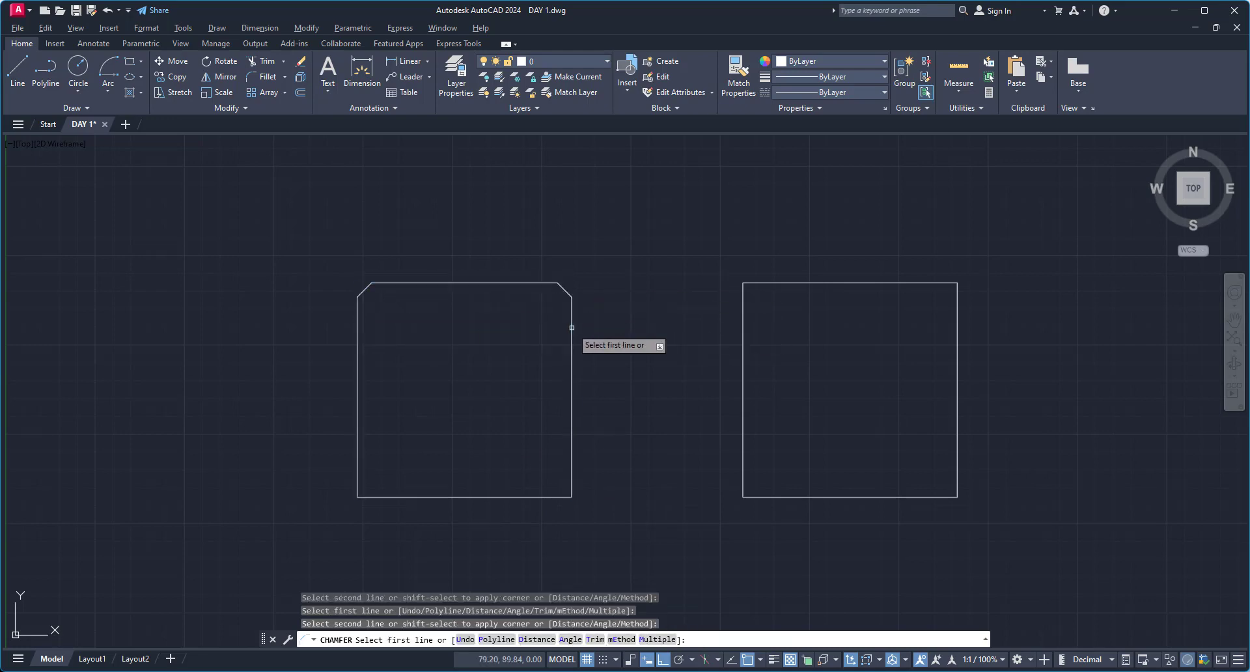
{"action": "left_click", "coordinate": [571, 448]}
{"action": "left_click", "coordinate": [550, 497]}
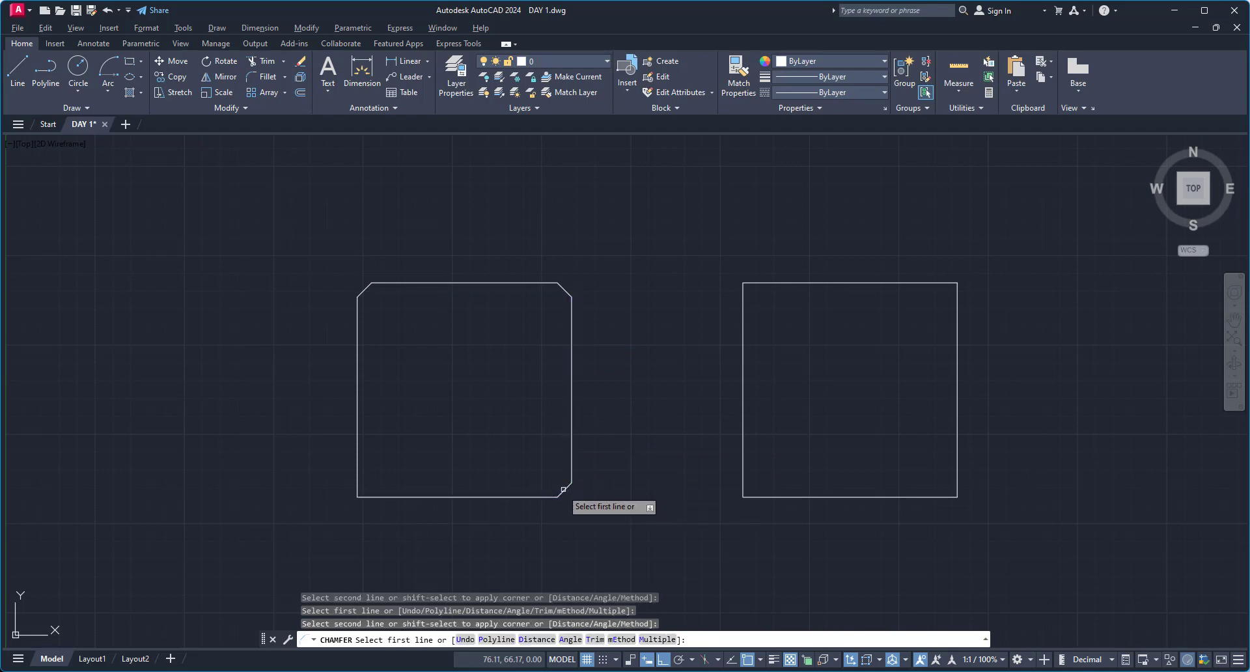
{"action": "left_click", "coordinate": [400, 496]}
{"action": "left_click", "coordinate": [356, 473]}
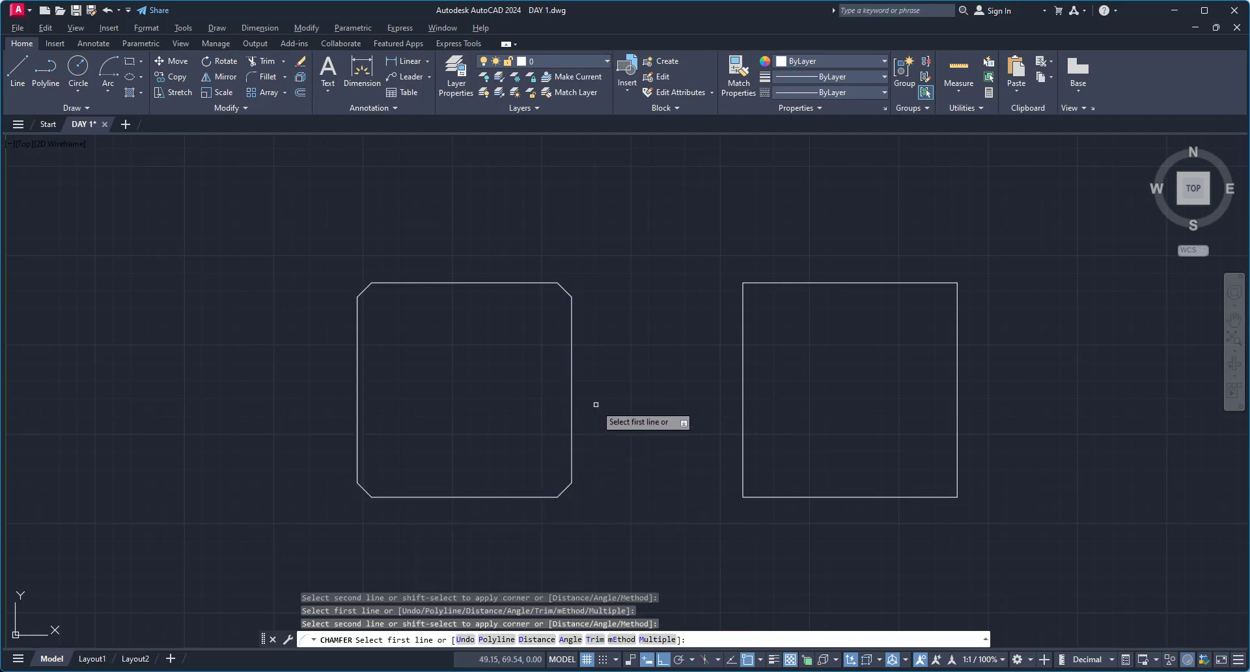
{"action": "key", "text": "Escape"}
- Chamfer the whole right square with the Polyline option and both distances set to 2, and undo that chamfer
{"action": "middle_click_drag", "start_coordinate": [644, 473], "coordinate": [542, 477]}
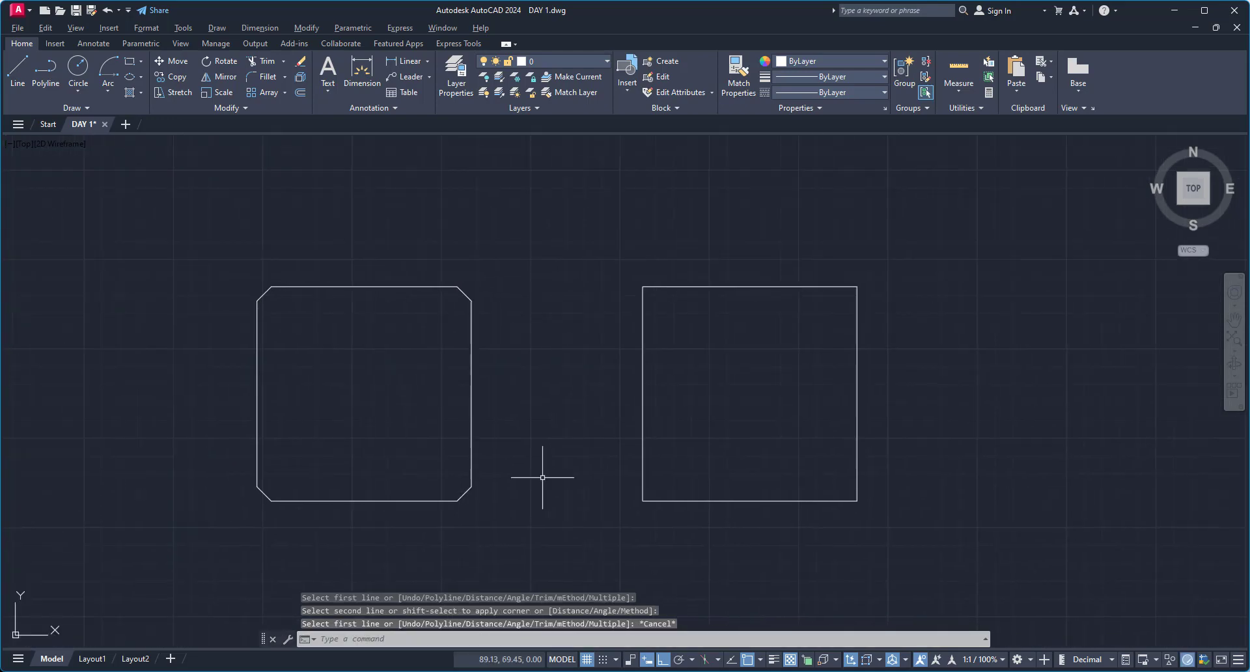
{"action": "left_click", "coordinate": [731, 287]}
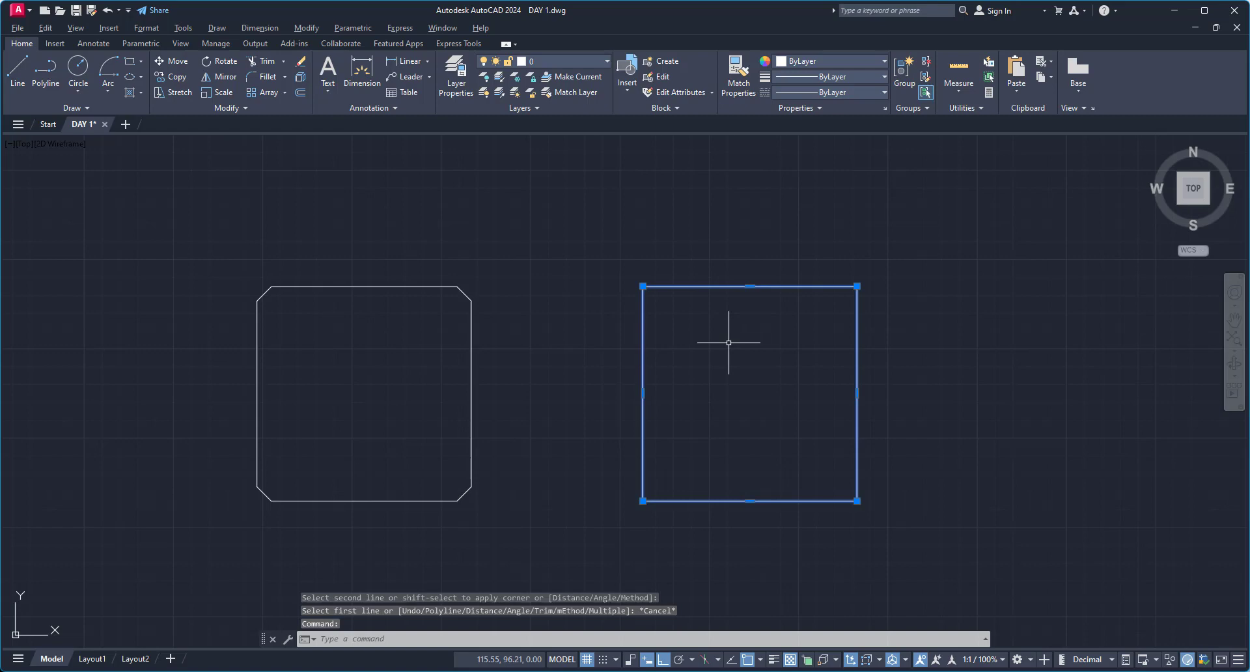
{"action": "key", "text": "Escape"}
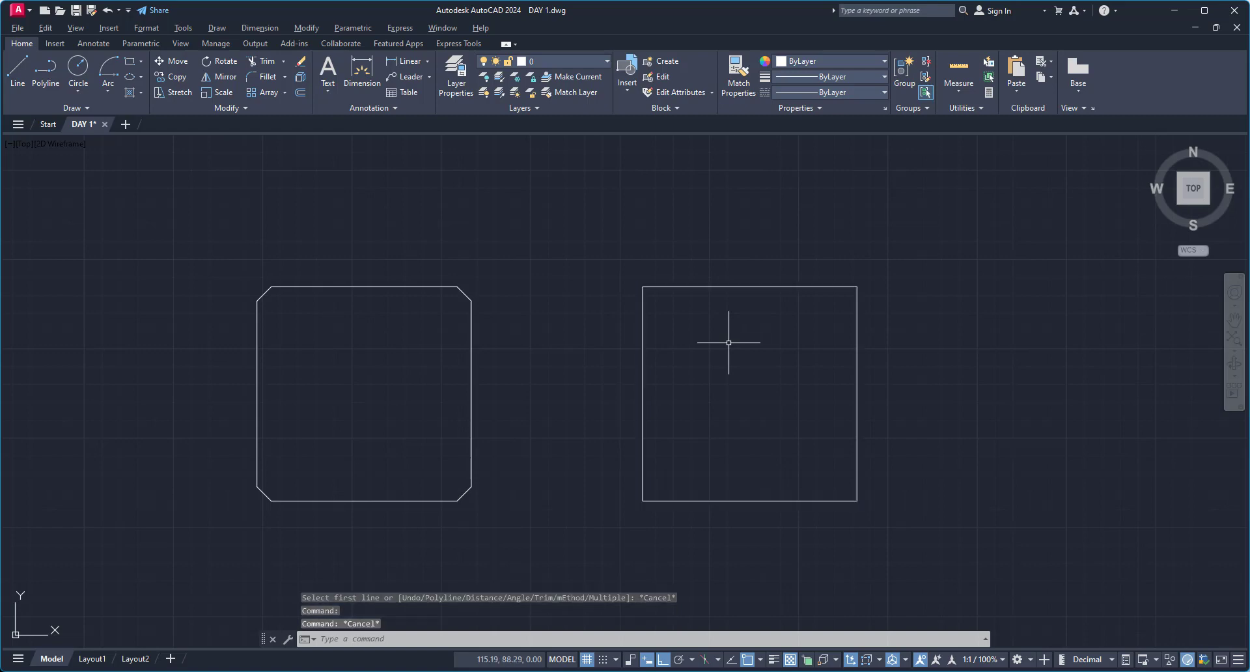
{"action": "type", "text": "cha"}
{"action": "key", "text": "Return"}
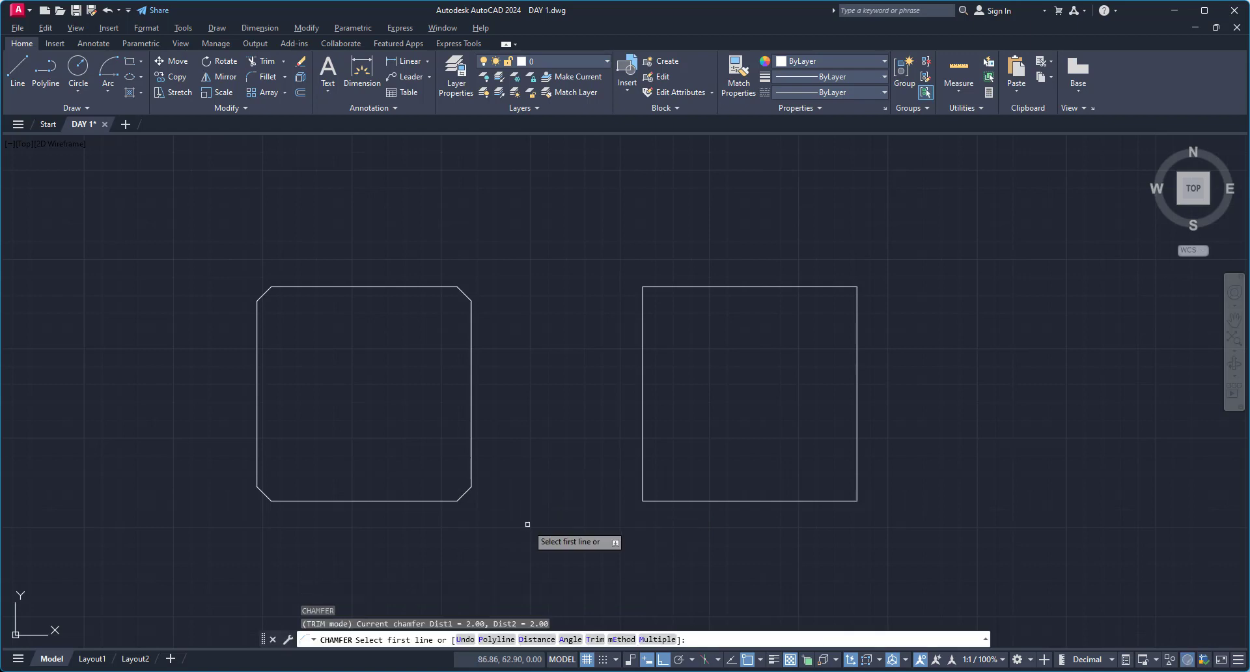
{"action": "left_click", "coordinate": [539, 639]}
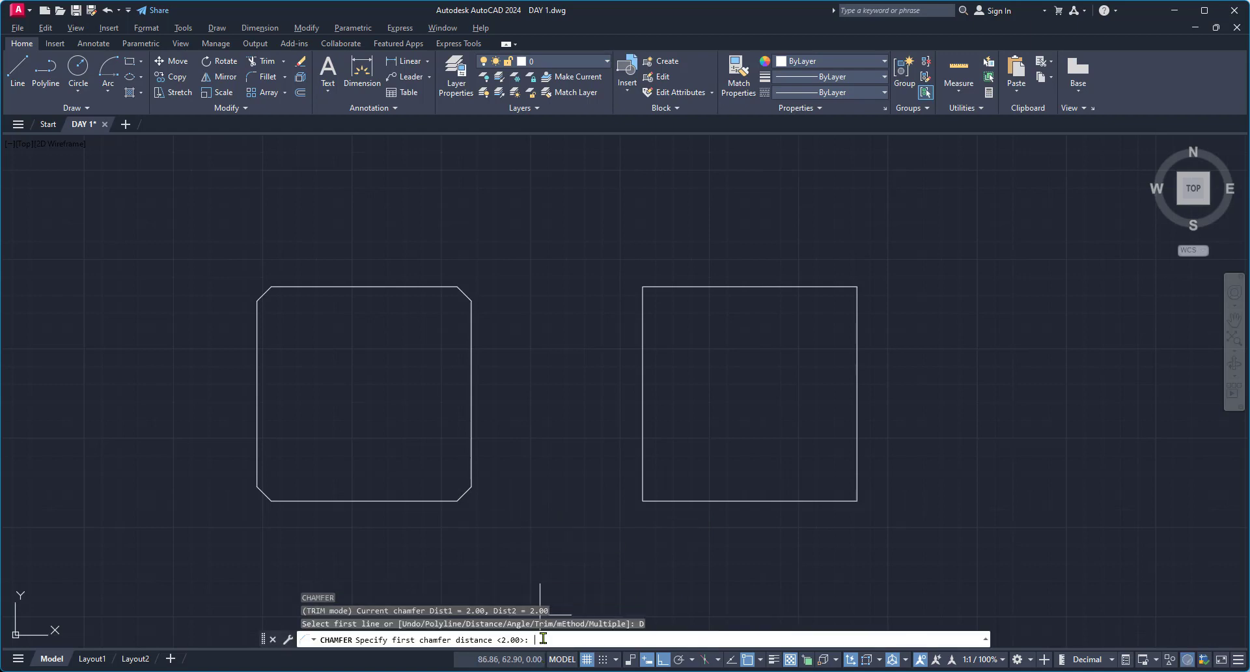
{"action": "type", "text": "2"}
{"action": "key", "text": "Return"}
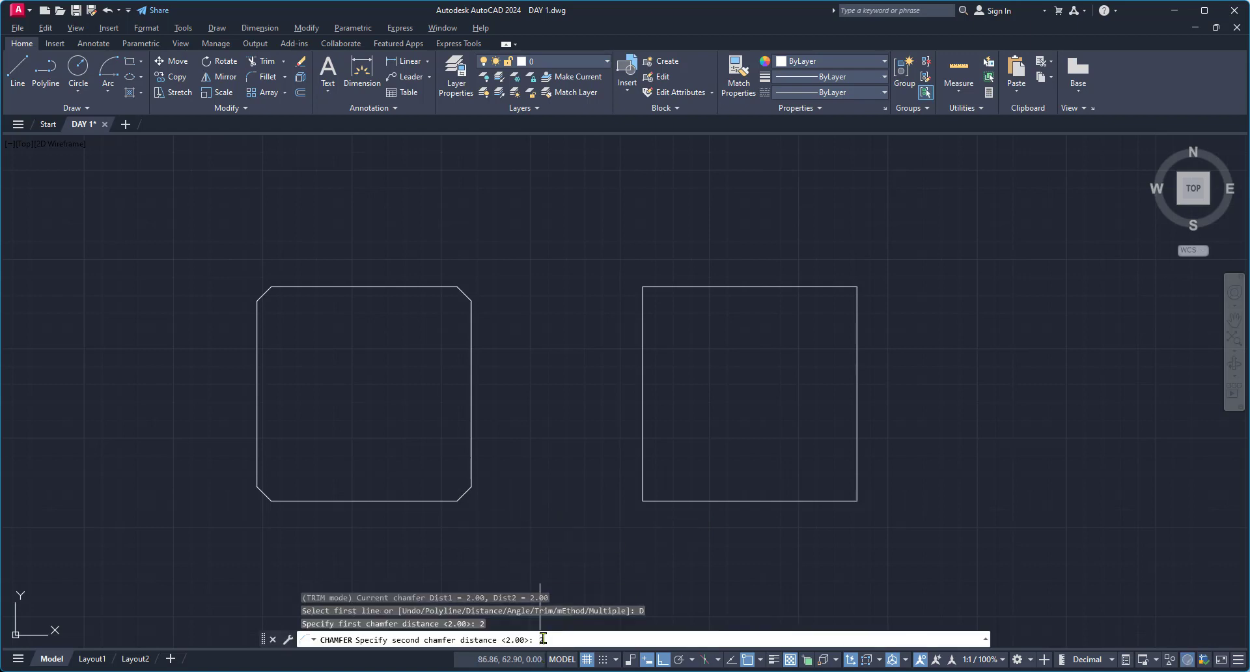
{"action": "type", "text": "2"}
{"action": "key", "text": "Return"}
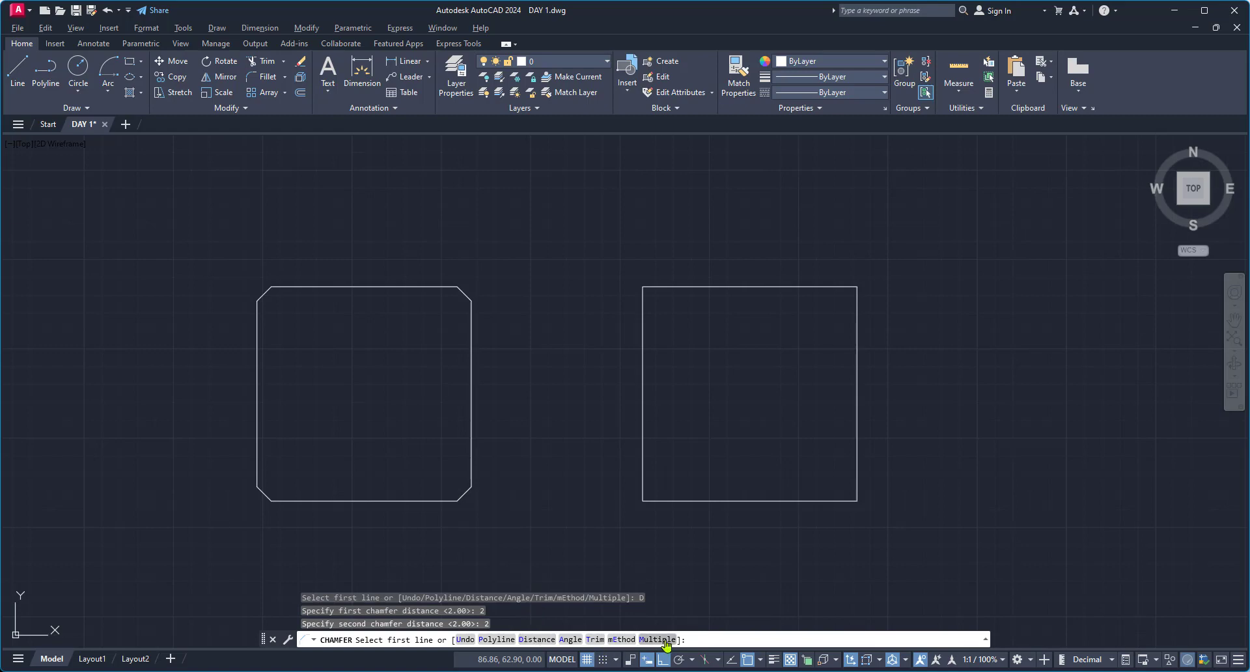
{"action": "left_click", "coordinate": [497, 639]}
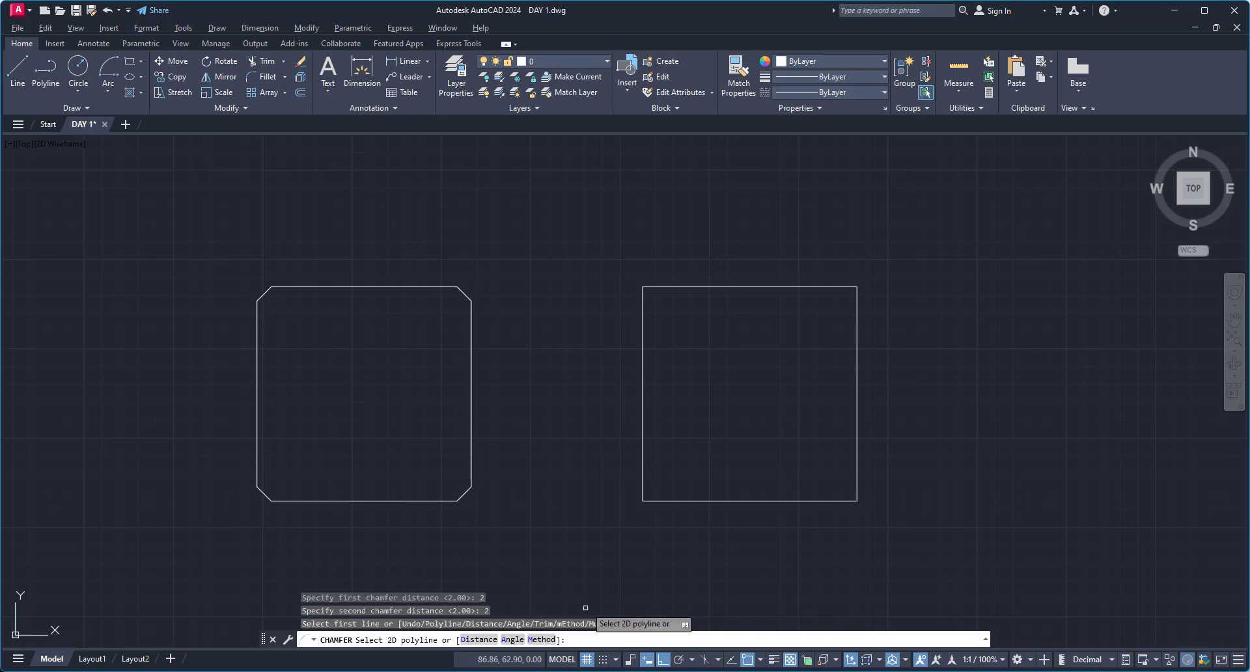
{"action": "left_click", "coordinate": [699, 501]}
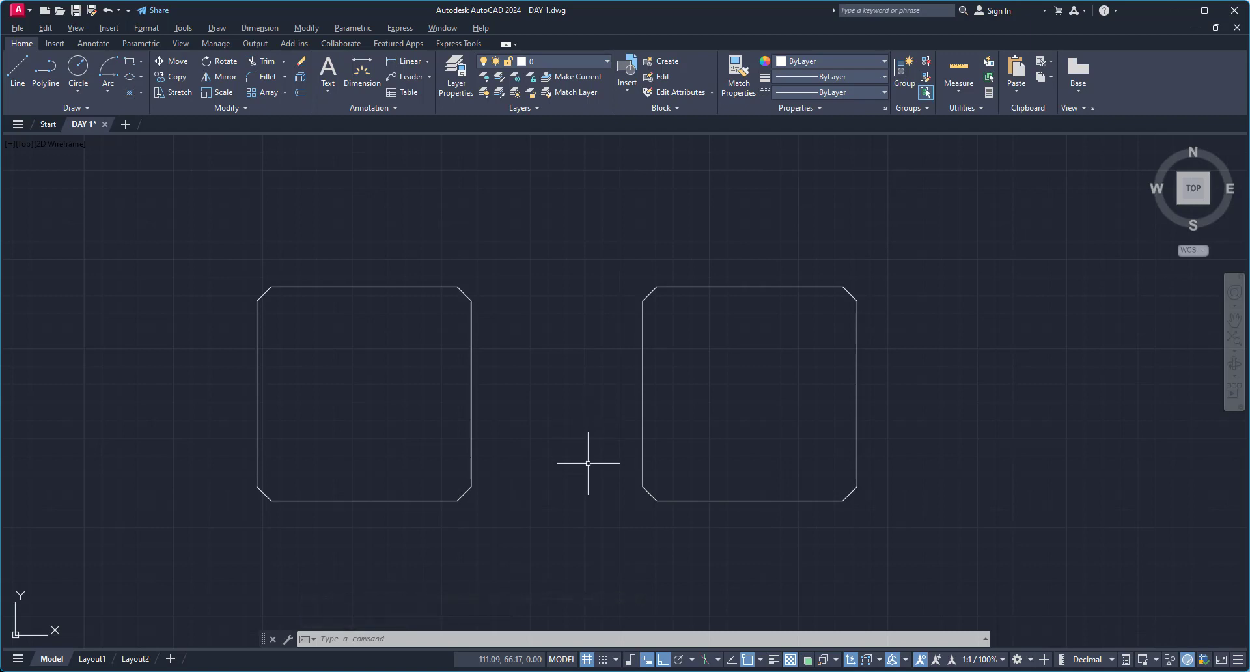
{"action": "key", "text": "ctrl+z"}
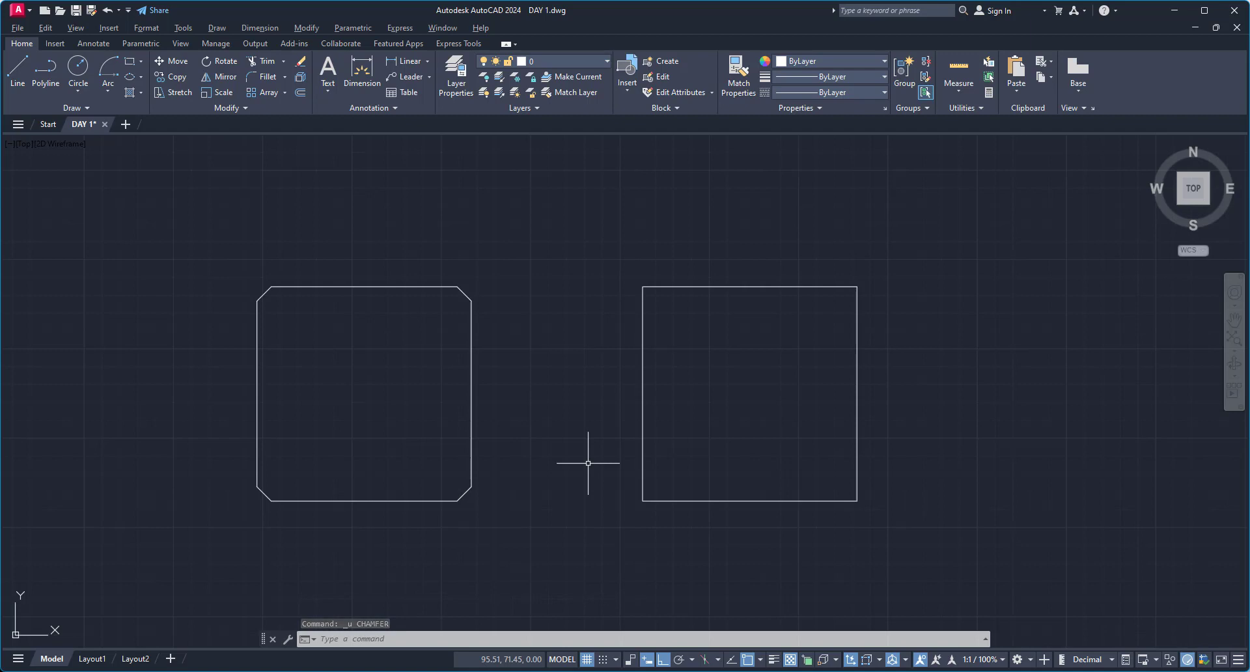
- Chamfer the whole right square as a polyline using the Angle method with length 4 and angle 45, and undo it
{"action": "type", "text": "cha"}
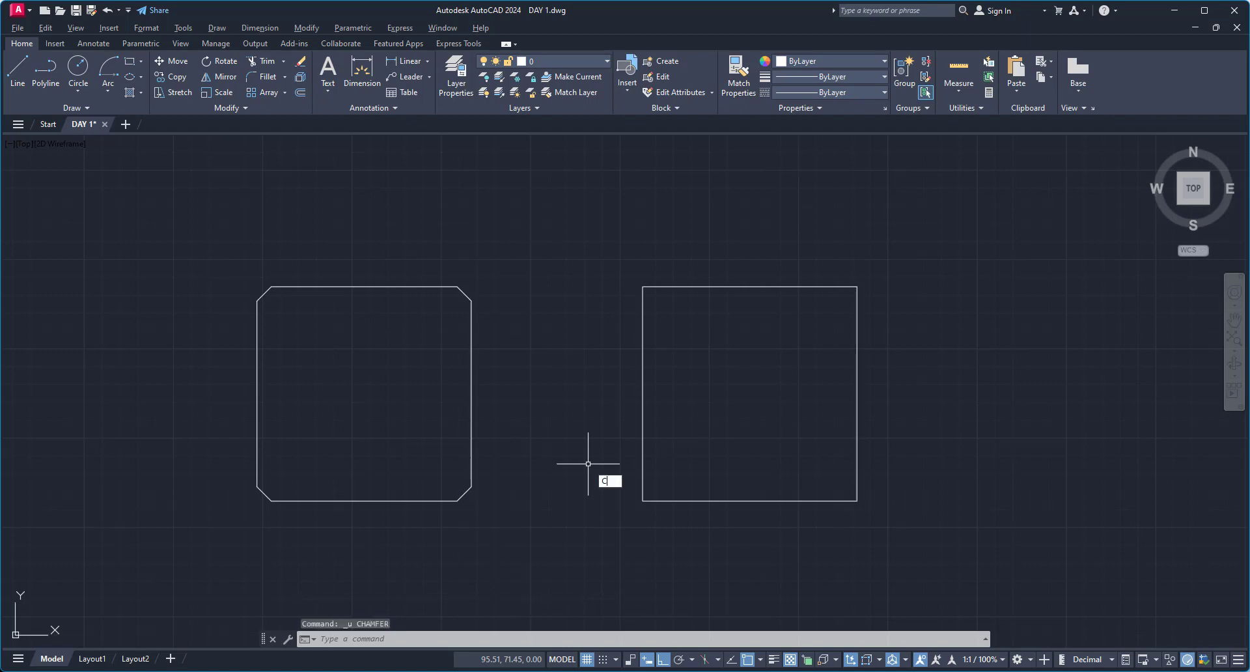
{"action": "key", "text": "Return"}
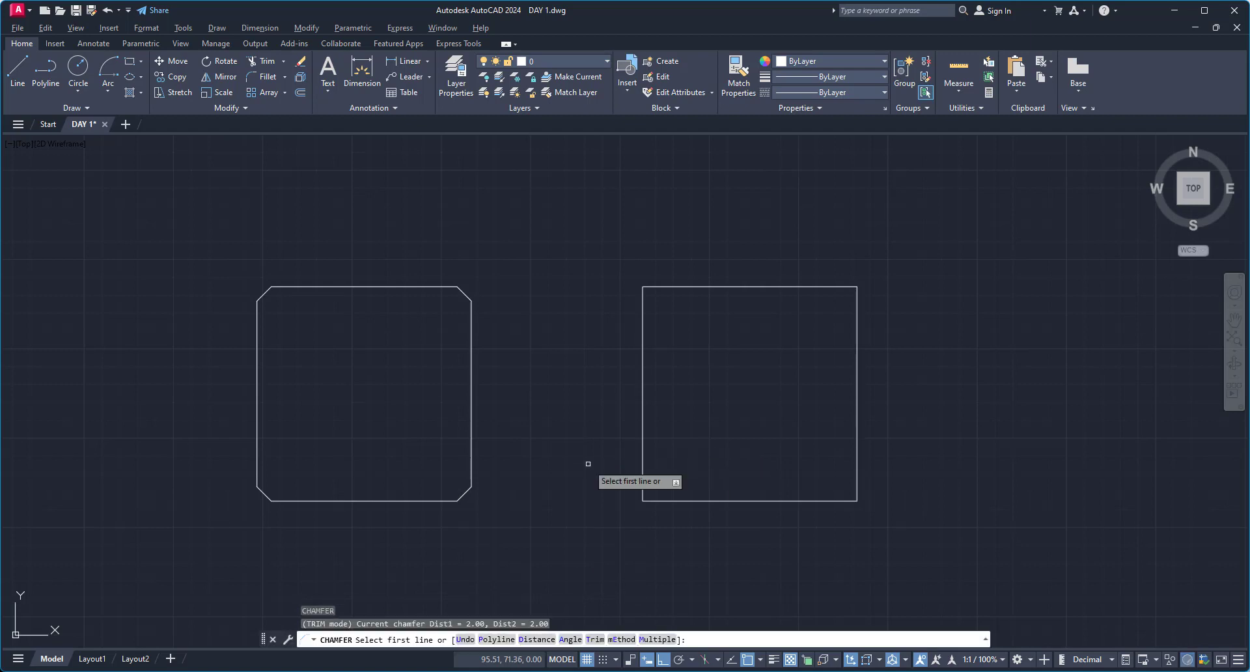
{"action": "left_click", "coordinate": [570, 639]}
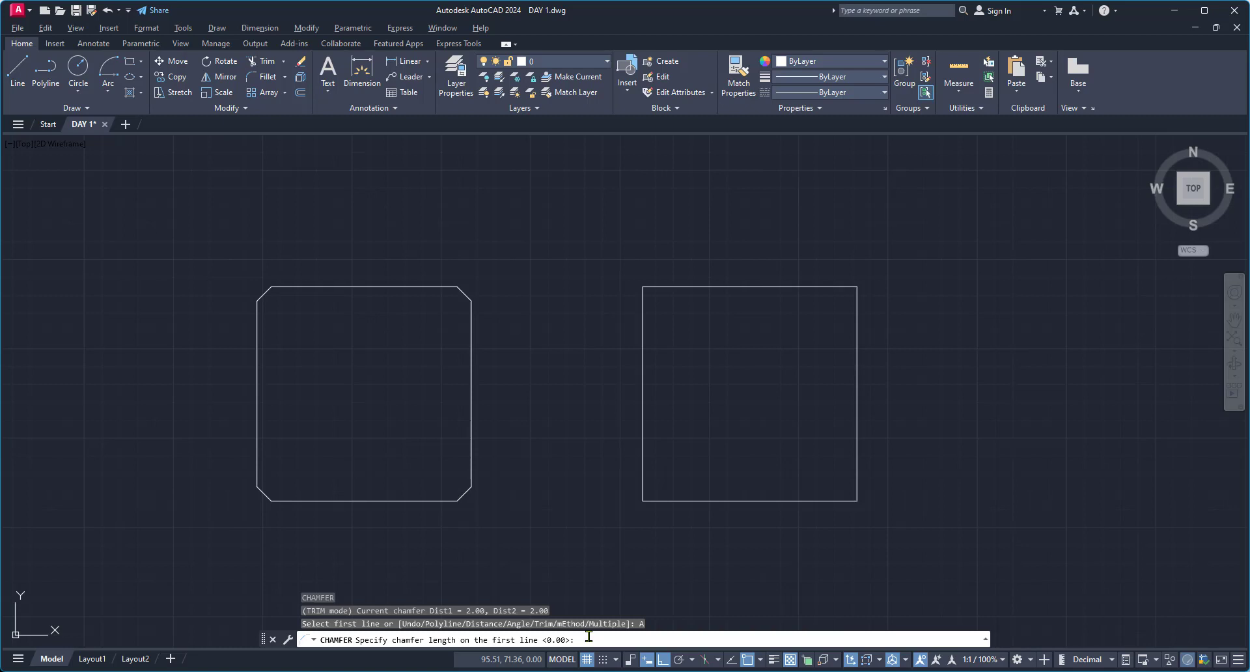
{"action": "type", "text": "4"}
{"action": "key", "text": "Return"}
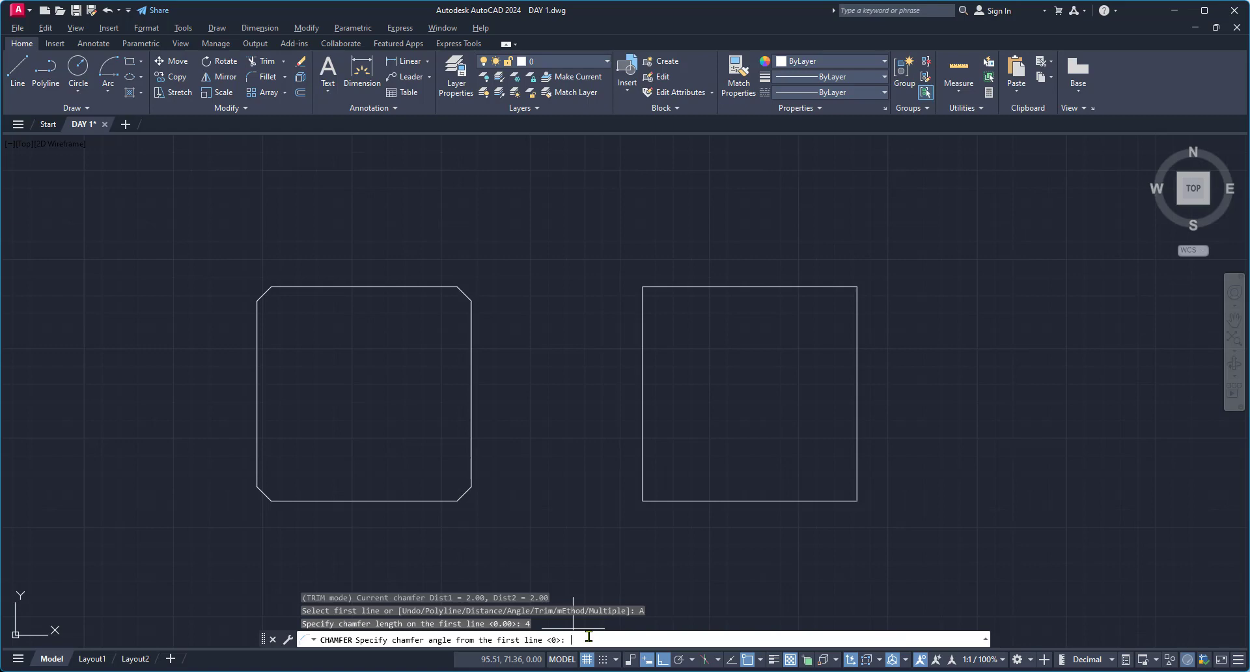
{"action": "type", "text": "45"}
{"action": "key", "text": "Return"}
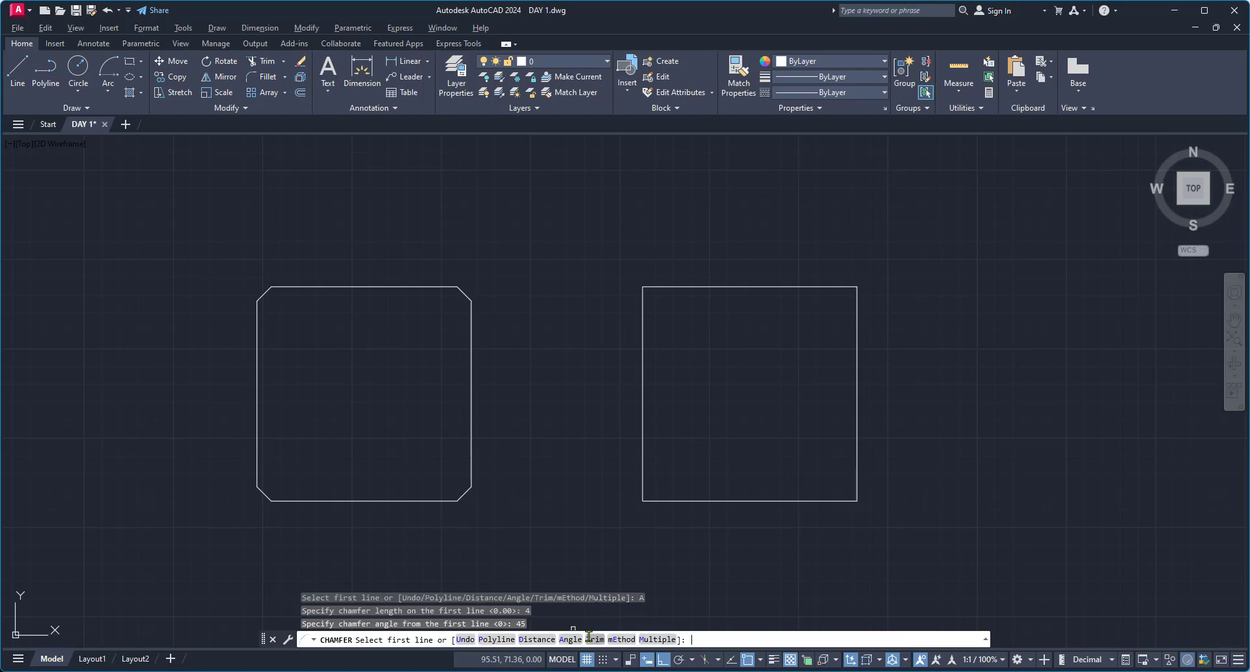
{"action": "left_click", "coordinate": [497, 639]}
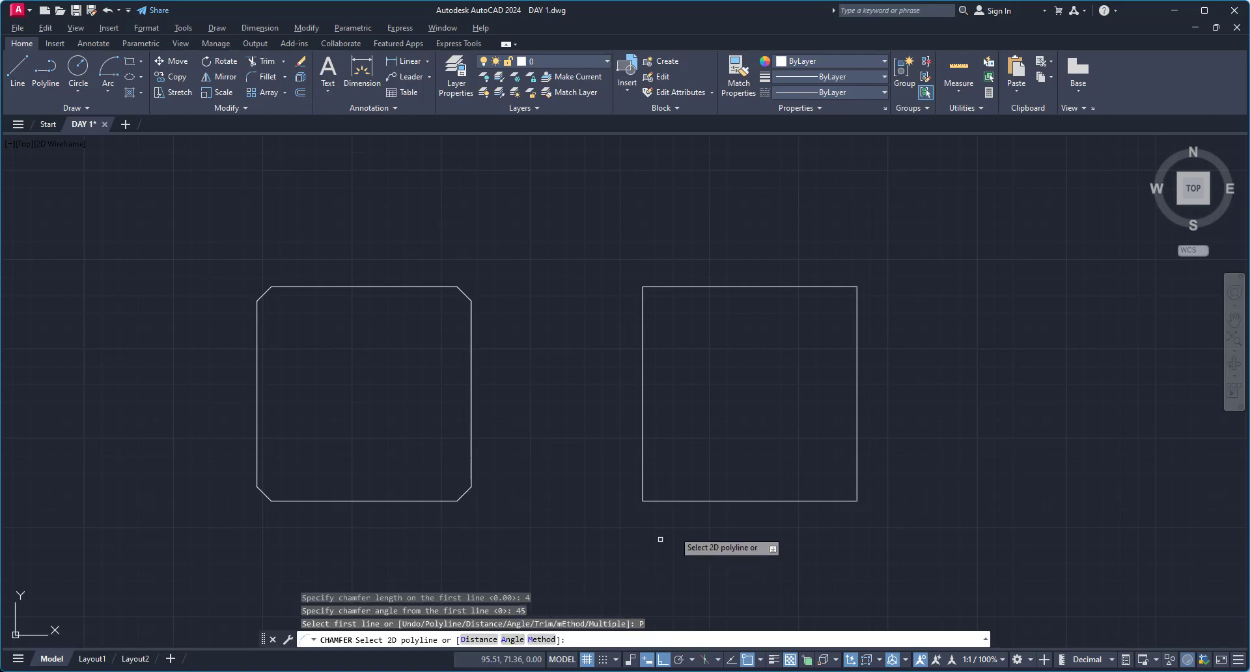
{"action": "left_click", "coordinate": [720, 501]}
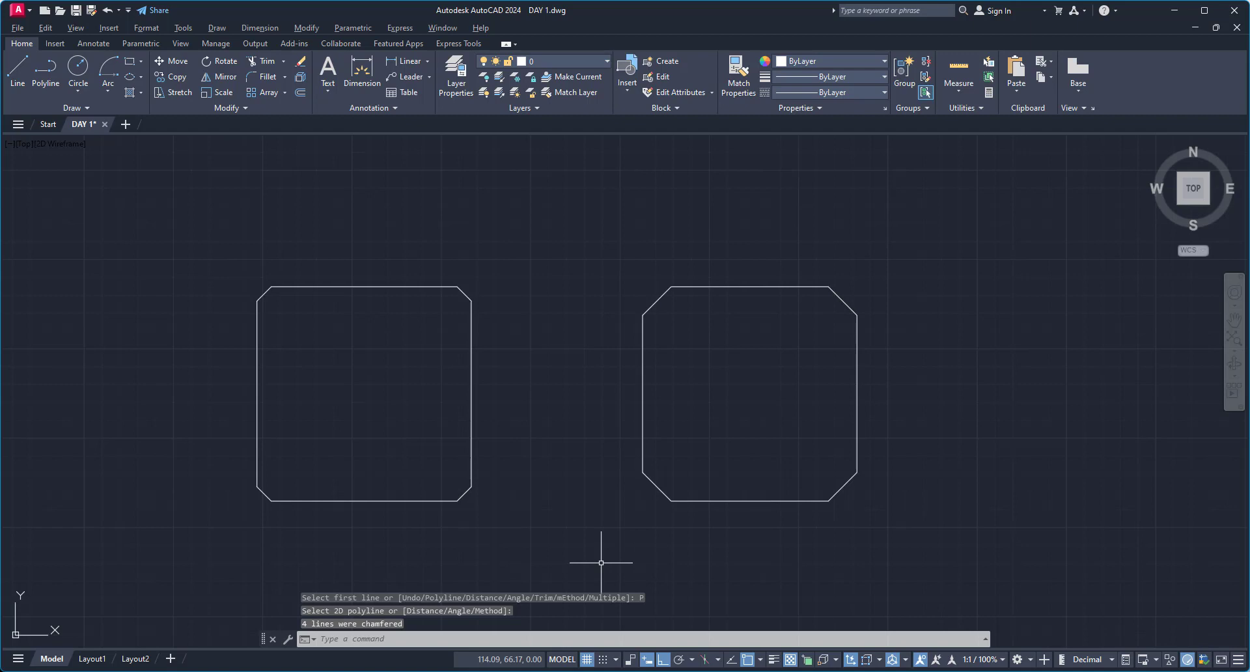
{"action": "key", "text": "ctrl+z"}
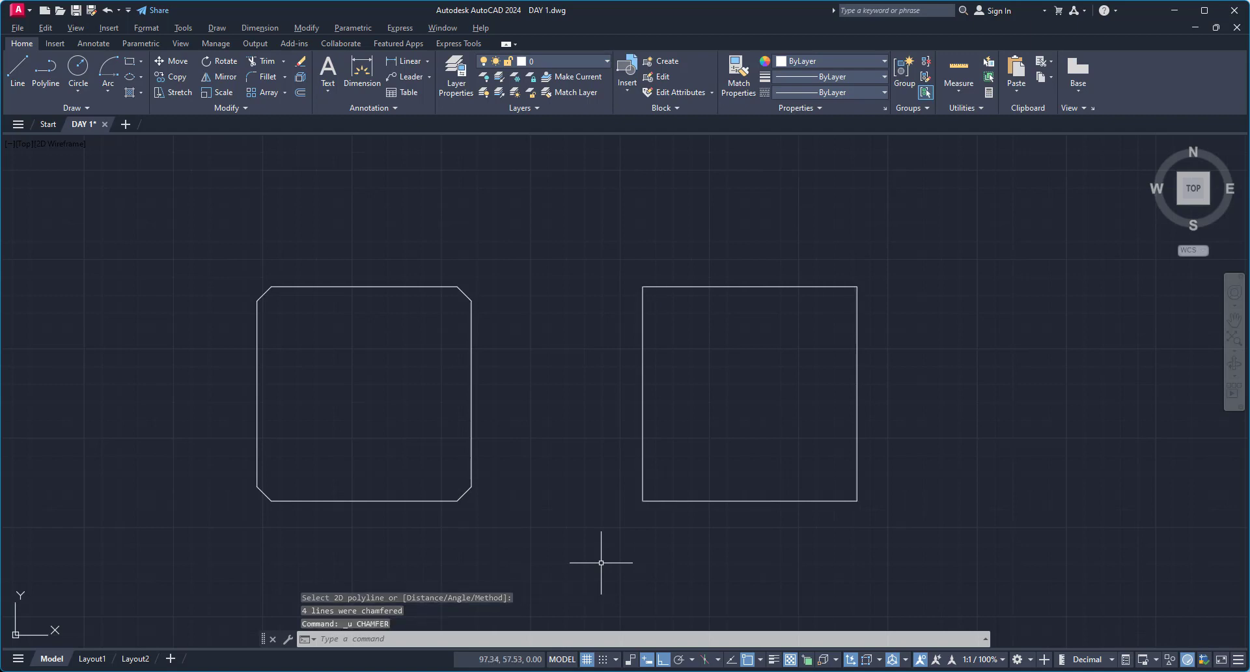
- Chamfer the whole right square with the Polyline option, using distances of 4 and 4 and the No trim mode
{"action": "type", "text": "cha"}
{"action": "key", "text": "Return"}
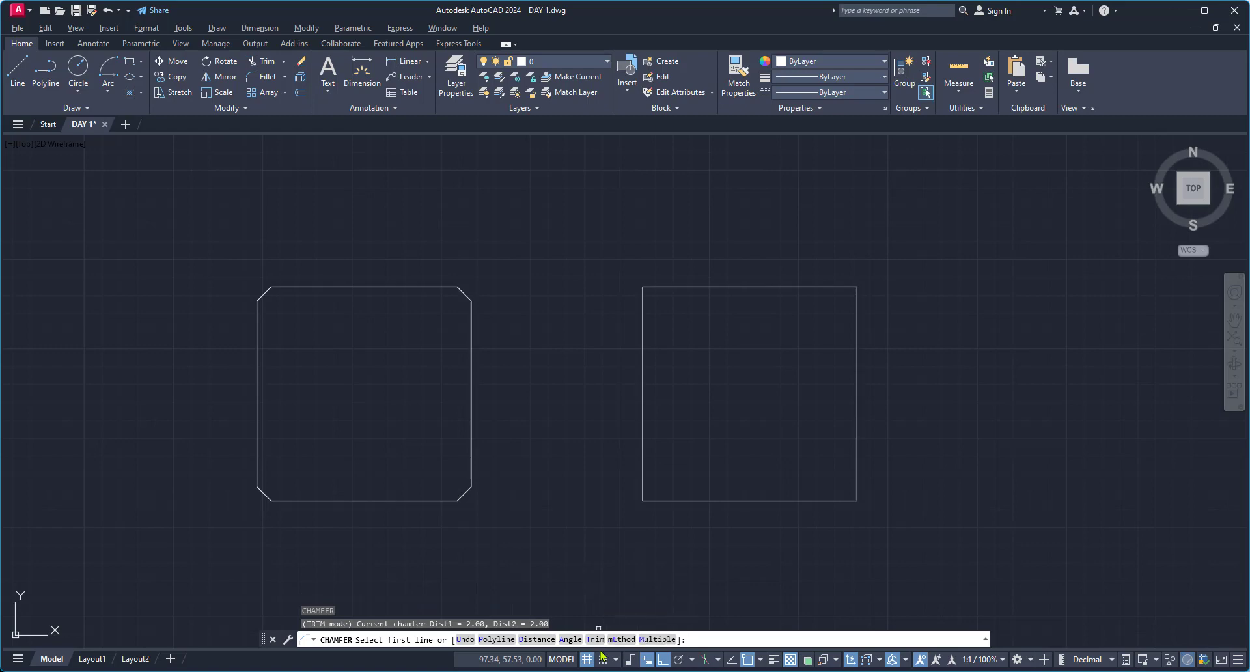
{"action": "left_click", "coordinate": [535, 639]}
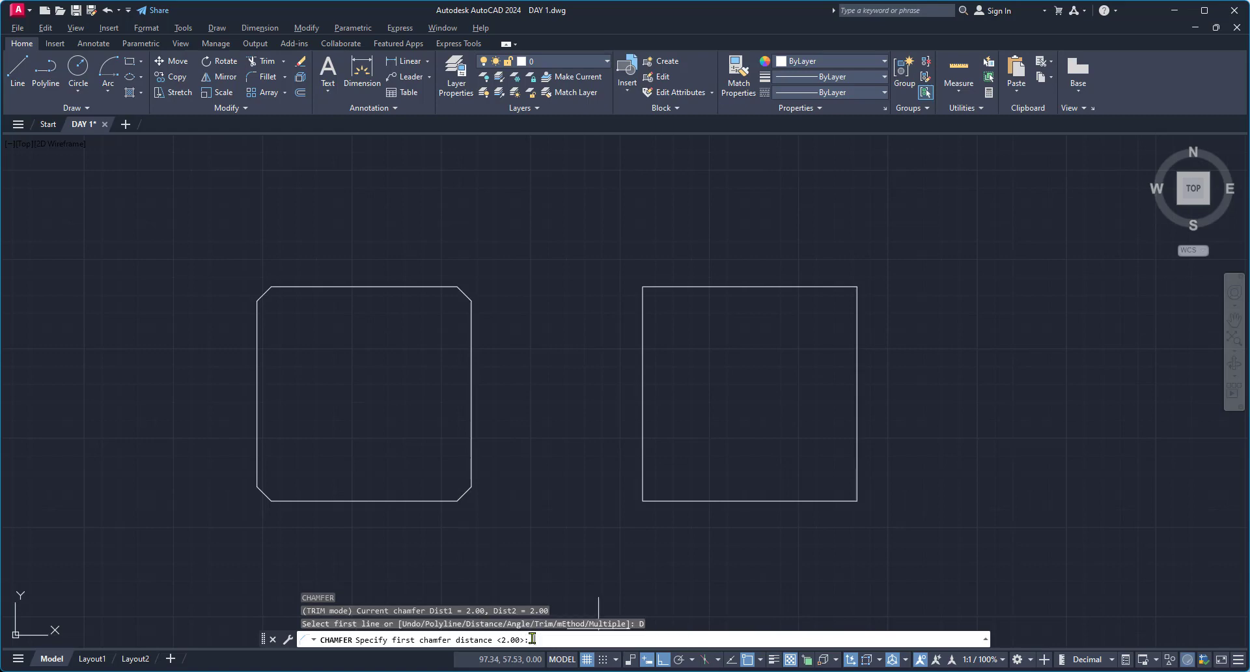
{"action": "type", "text": "4"}
{"action": "key", "text": "Return"}
{"action": "type", "text": "4"}
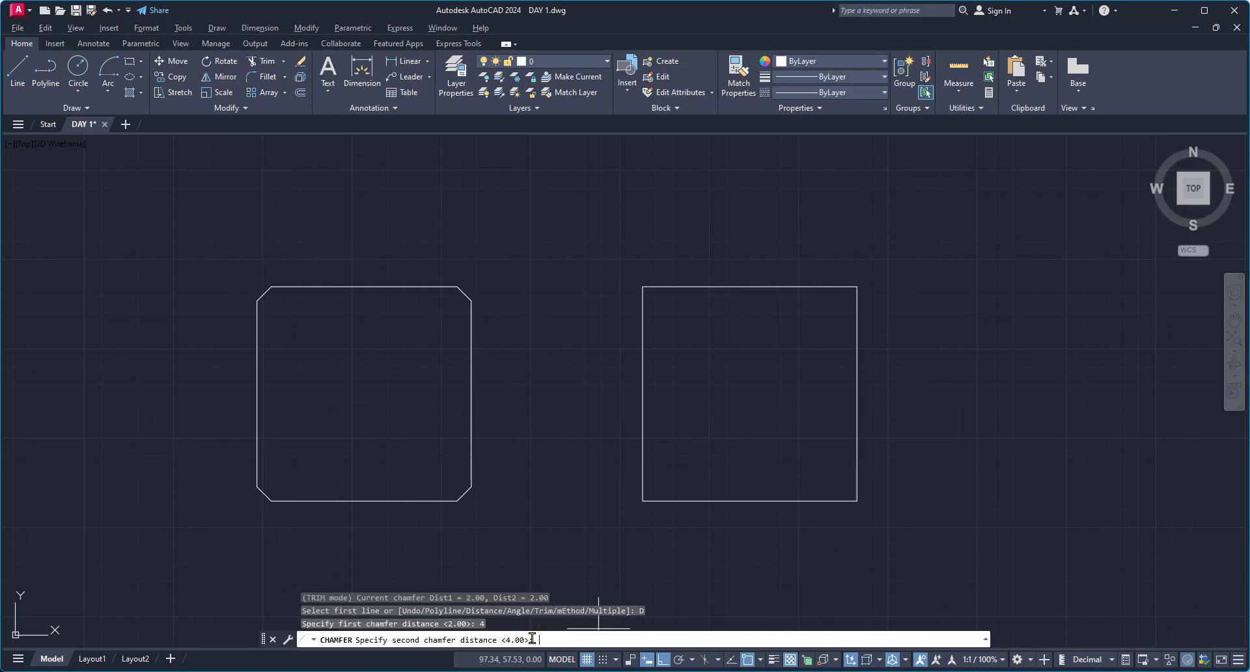
{"action": "key", "text": "Return"}
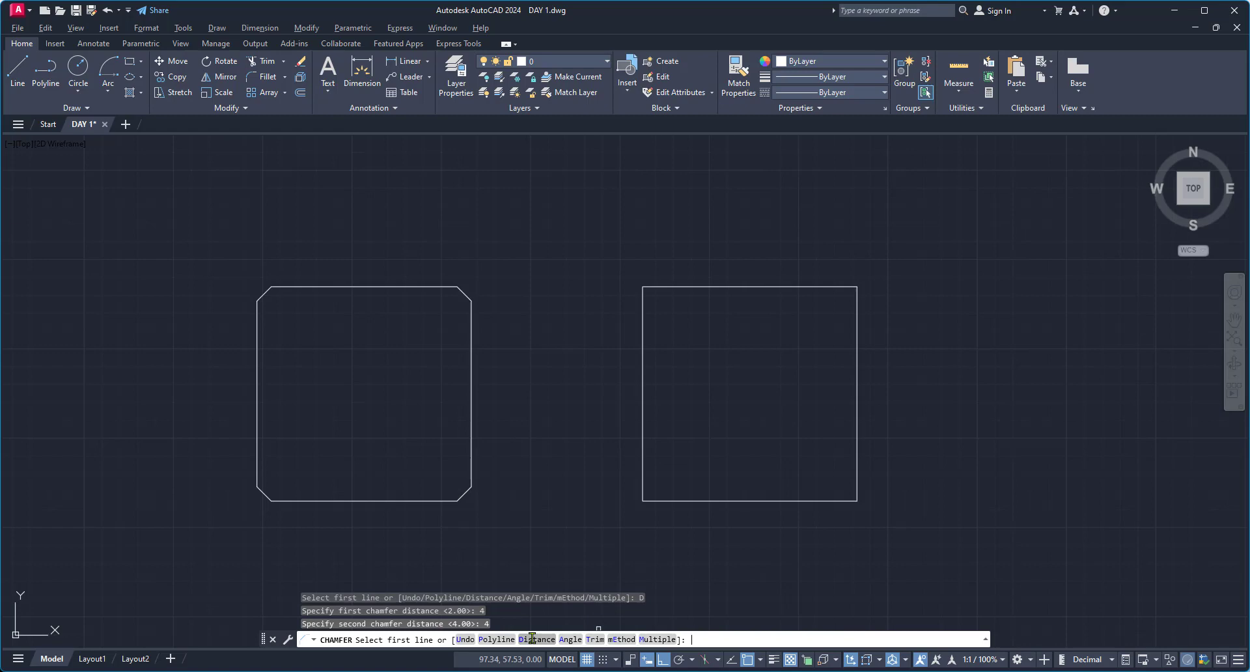
{"action": "left_click", "coordinate": [594, 639]}
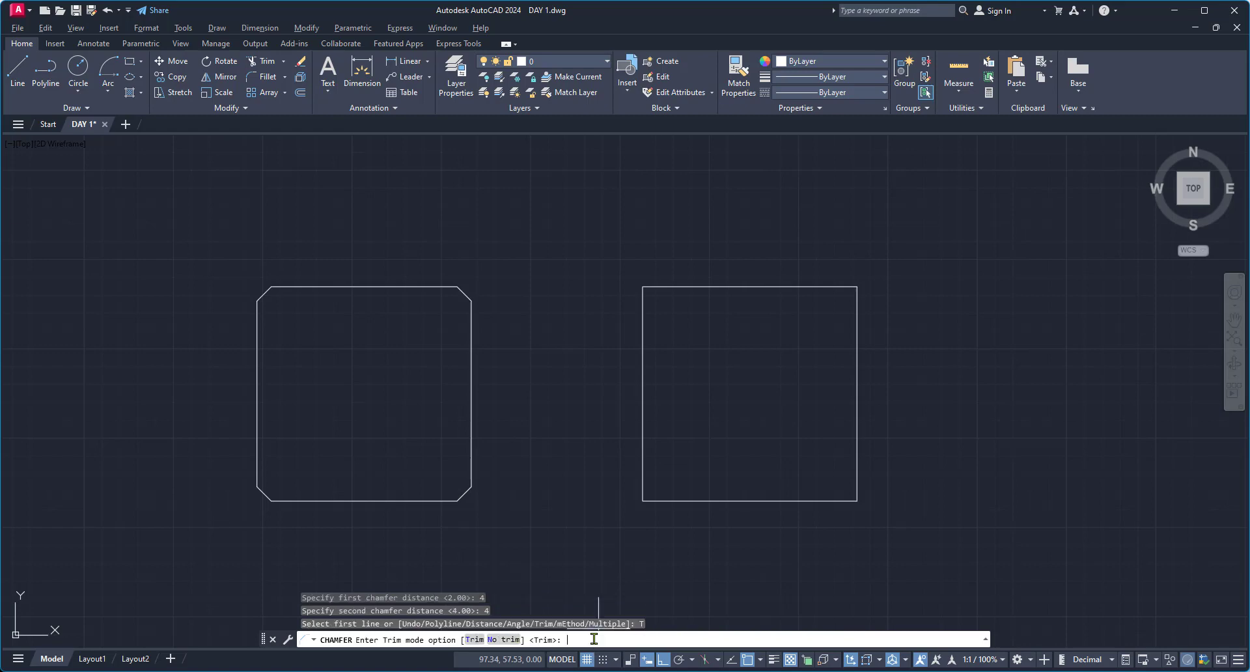
{"action": "left_click", "coordinate": [507, 639]}
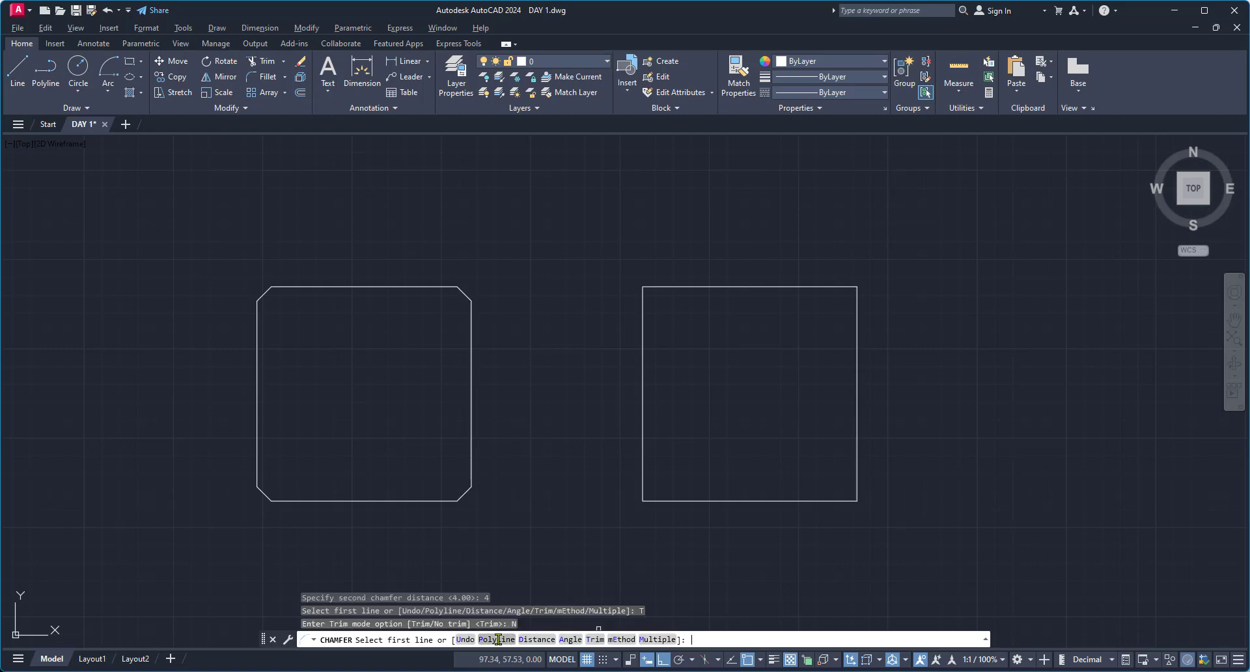
{"action": "left_click", "coordinate": [498, 639]}
{"action": "left_click", "coordinate": [686, 501]}
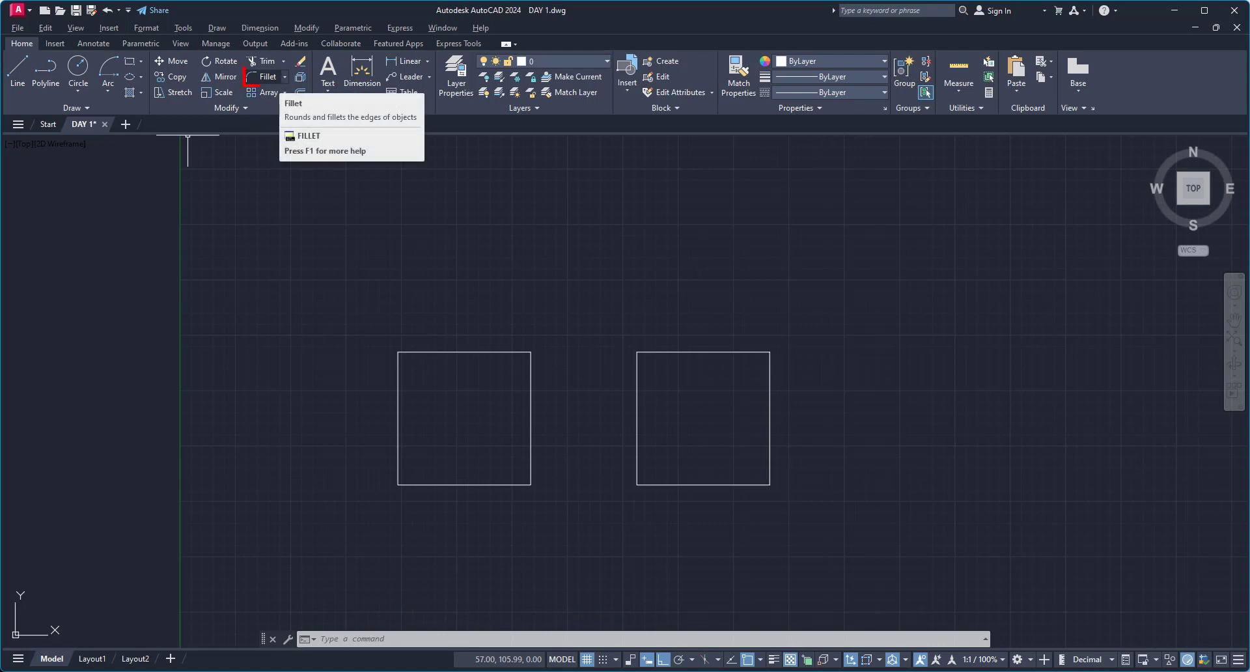
- Fillet the lower-left and upper-left corners of the left square with radius 5, using the Multiple option
{"action": "type", "text": "f"}
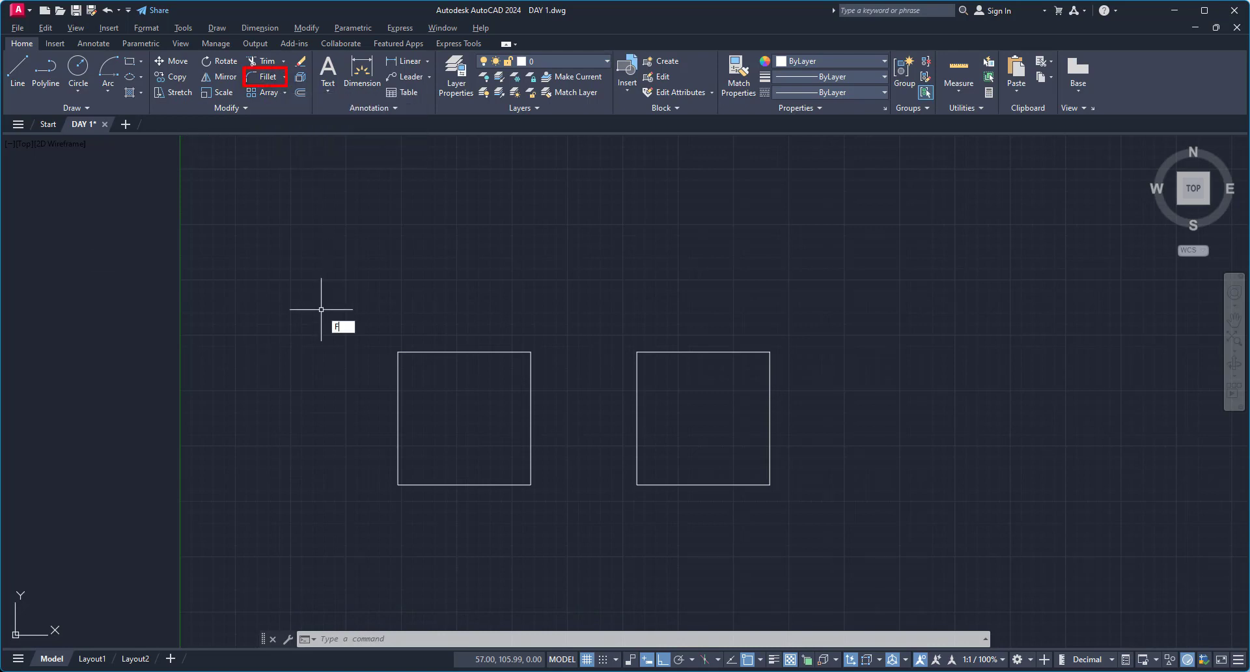
{"action": "key", "text": "Return"}
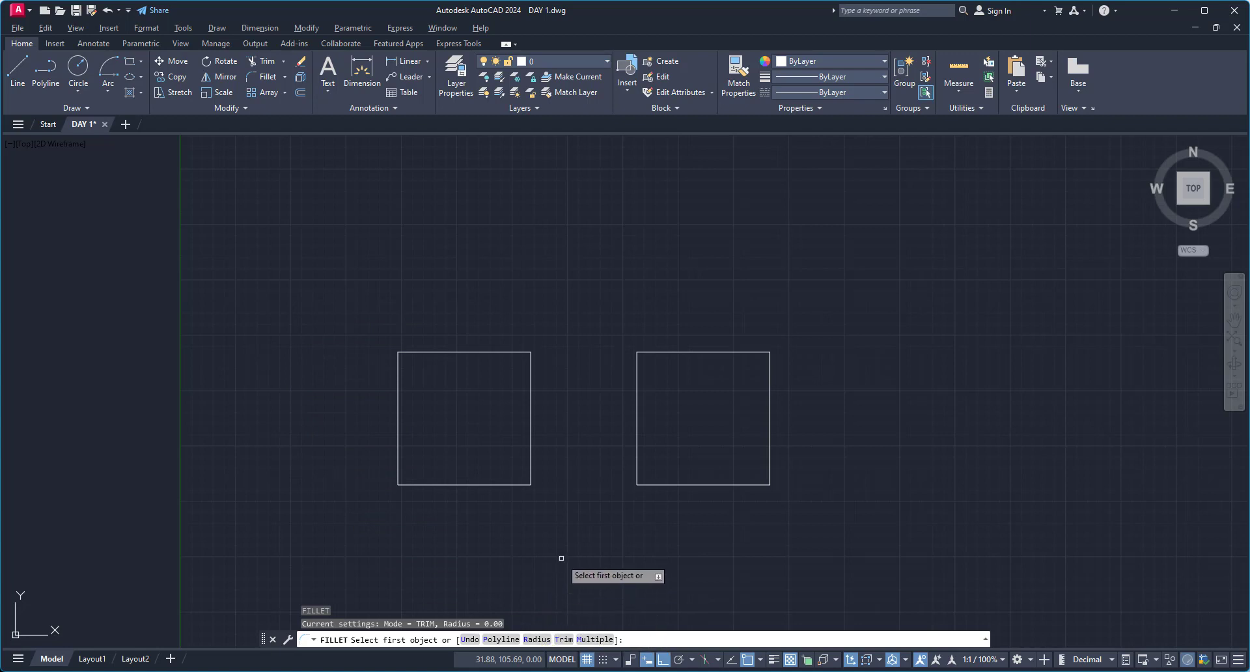
{"action": "type", "text": "R"}
{"action": "key", "text": "Return"}
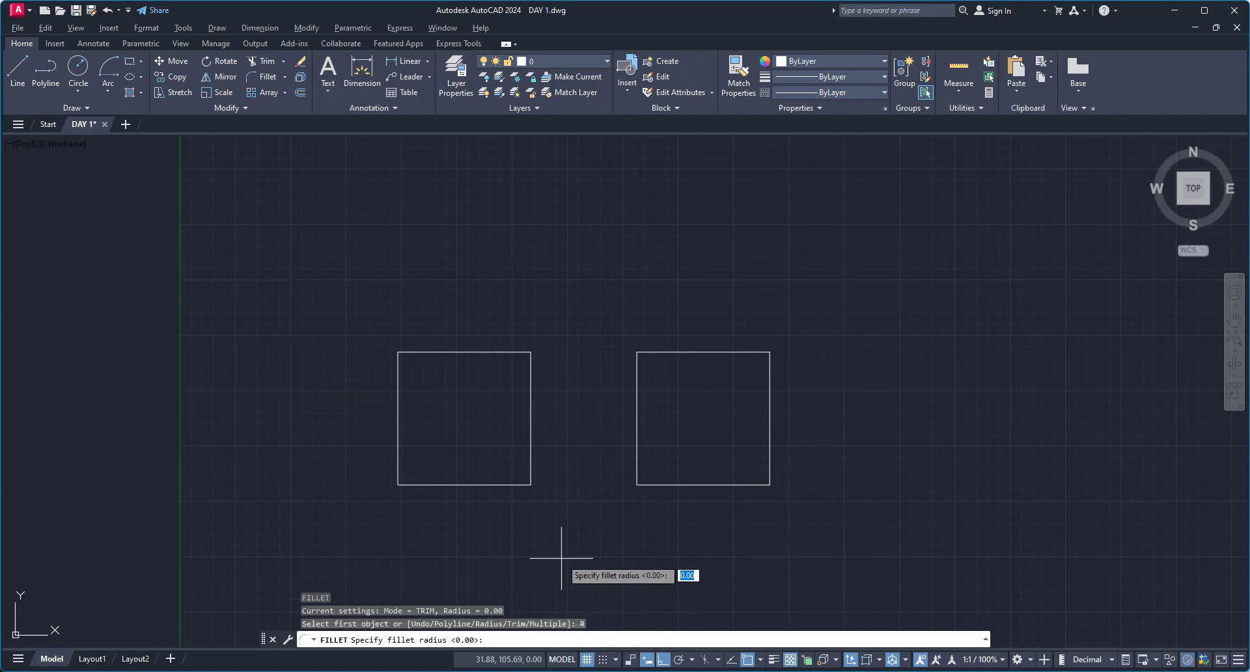
{"action": "type", "text": "5"}
{"action": "key", "text": "Return"}
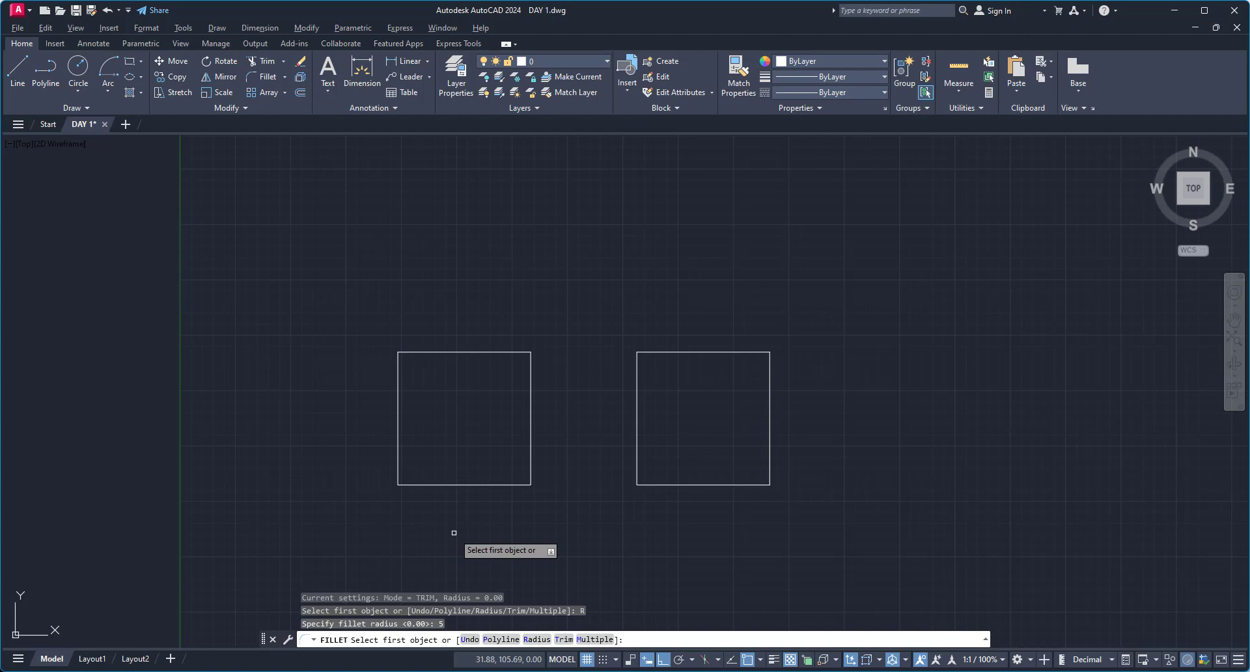
{"action": "left_click", "coordinate": [595, 639]}
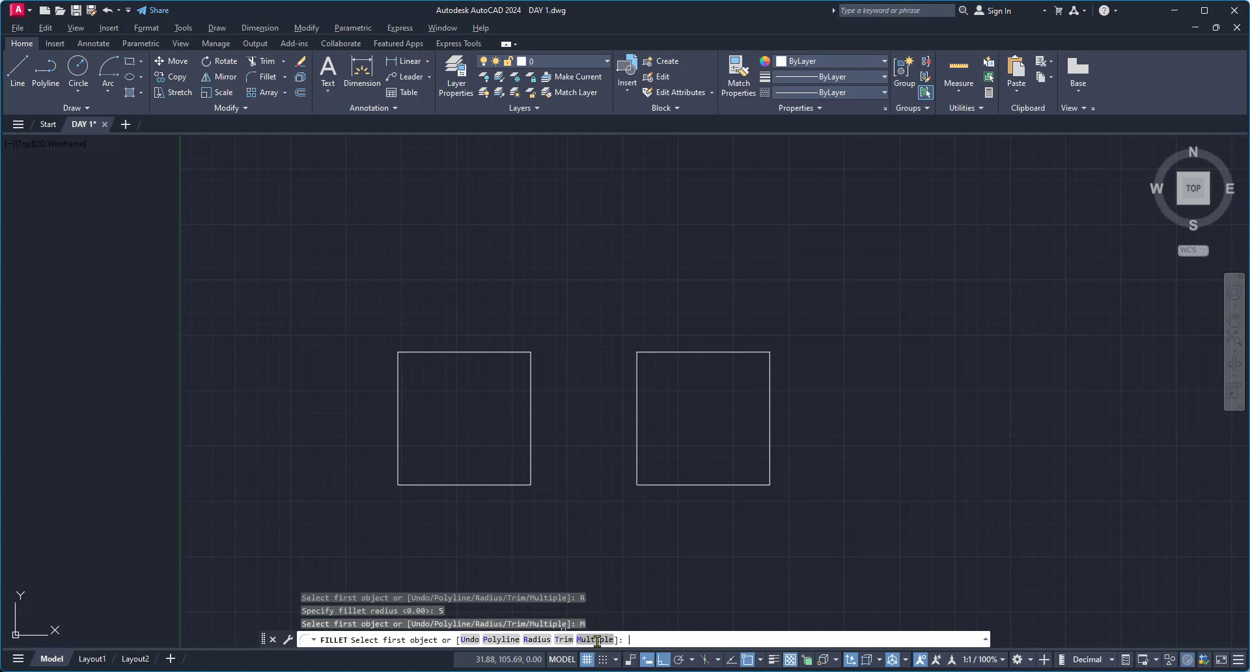
{"action": "left_click", "coordinate": [417, 485]}
{"action": "left_click", "coordinate": [398, 464]}
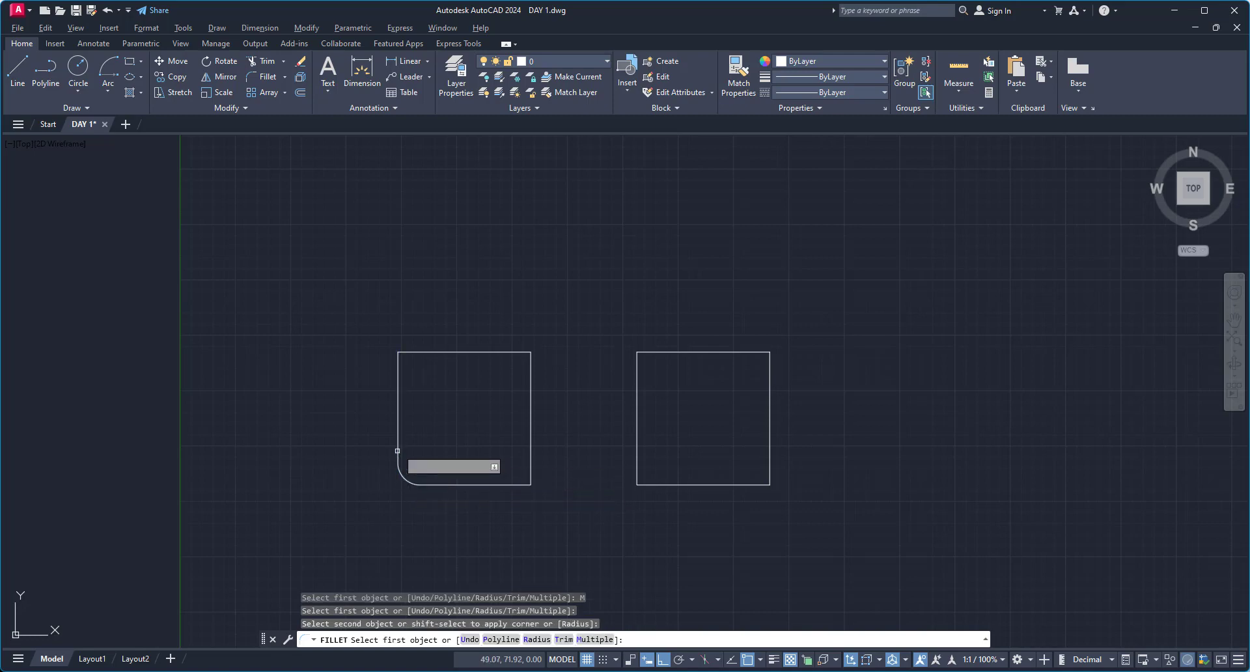
{"action": "left_click", "coordinate": [398, 374]}
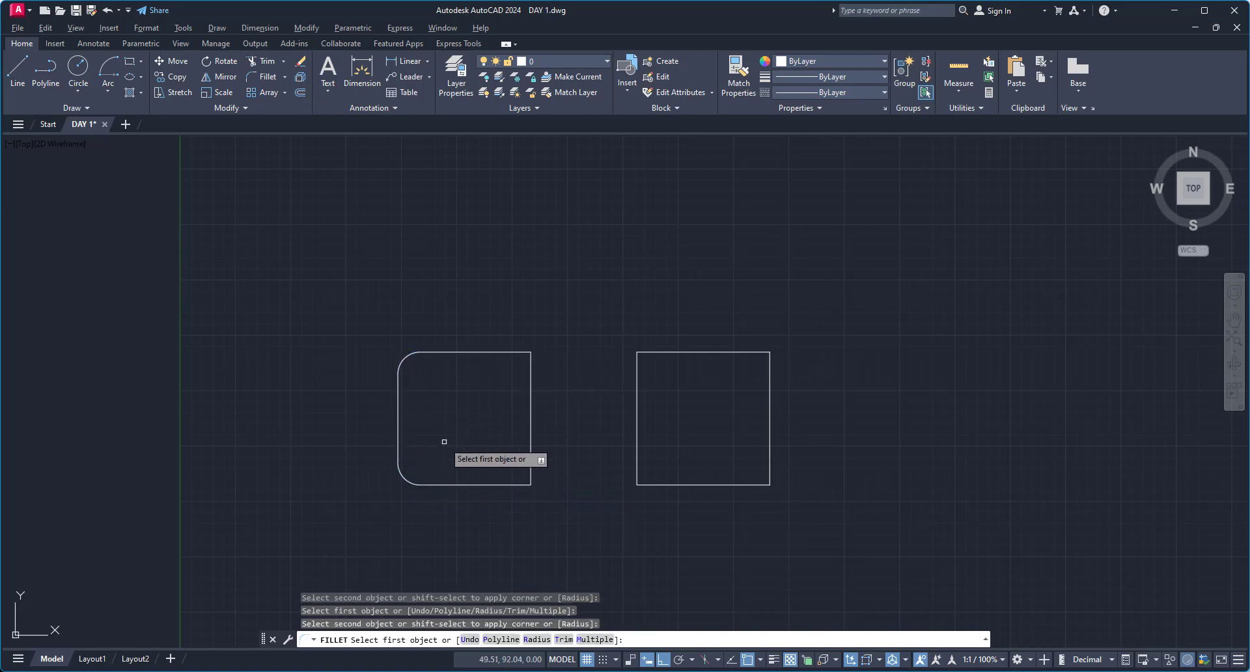
{"action": "key", "text": "Escape"}
- Fillet the whole right square with the Polyline option, radius 4 and No trim mode, and undo that fillet
{"action": "type", "text": "F"}
{"action": "key", "text": "Return"}
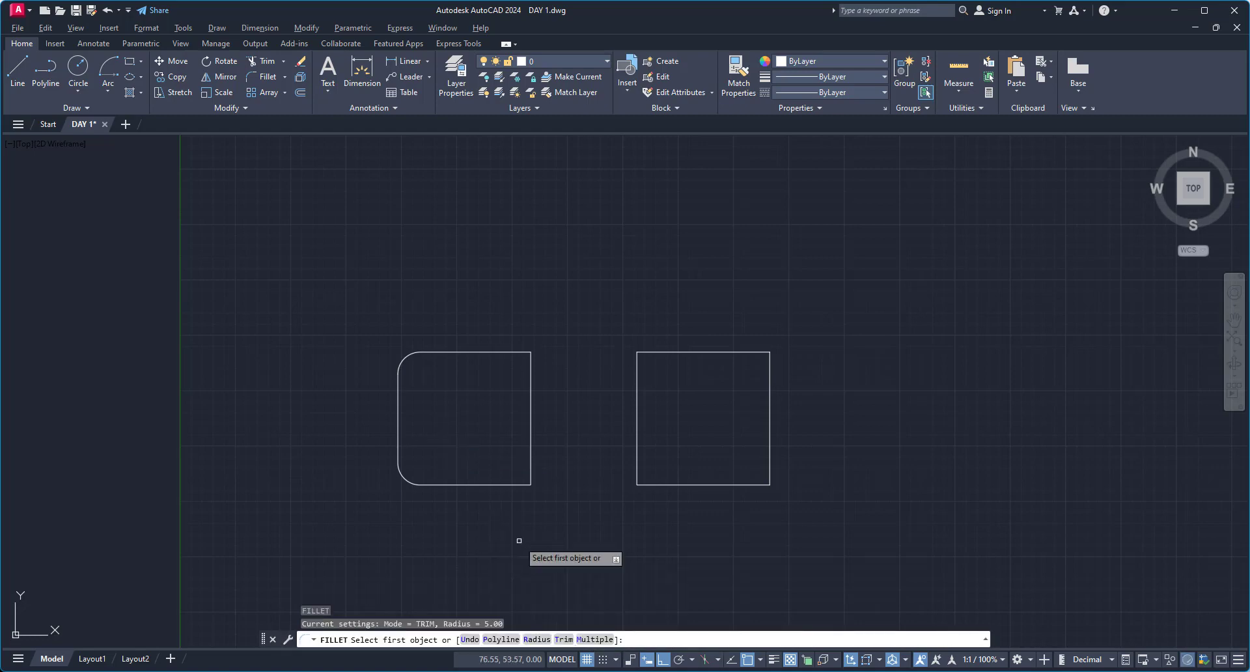
{"action": "type", "text": "R"}
{"action": "key", "text": "Return"}
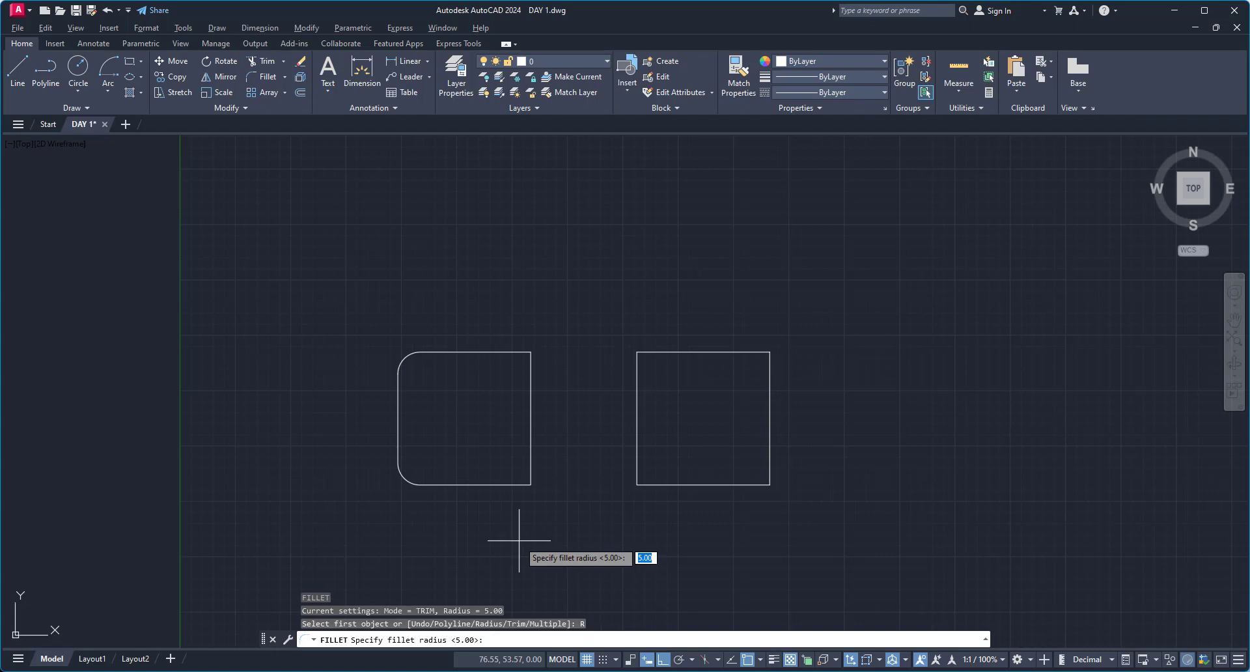
{"action": "type", "text": "5"}
{"action": "key", "text": "Return"}
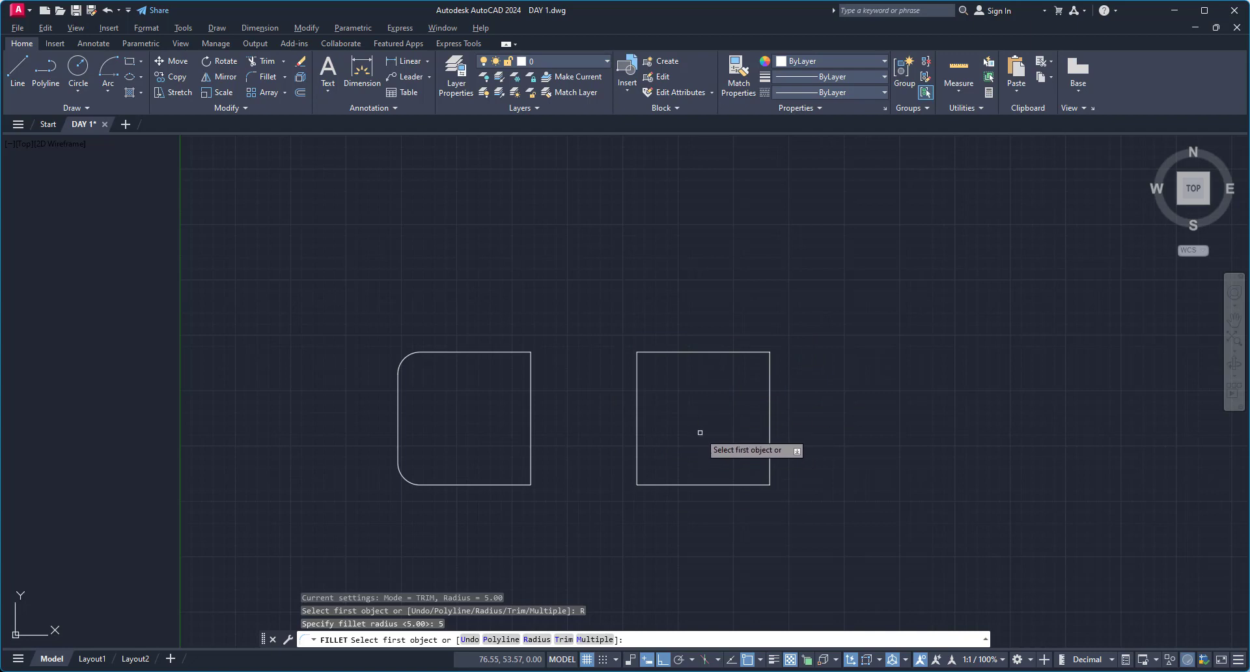
{"action": "left_click", "coordinate": [537, 644]}
{"action": "type", "text": "4"}
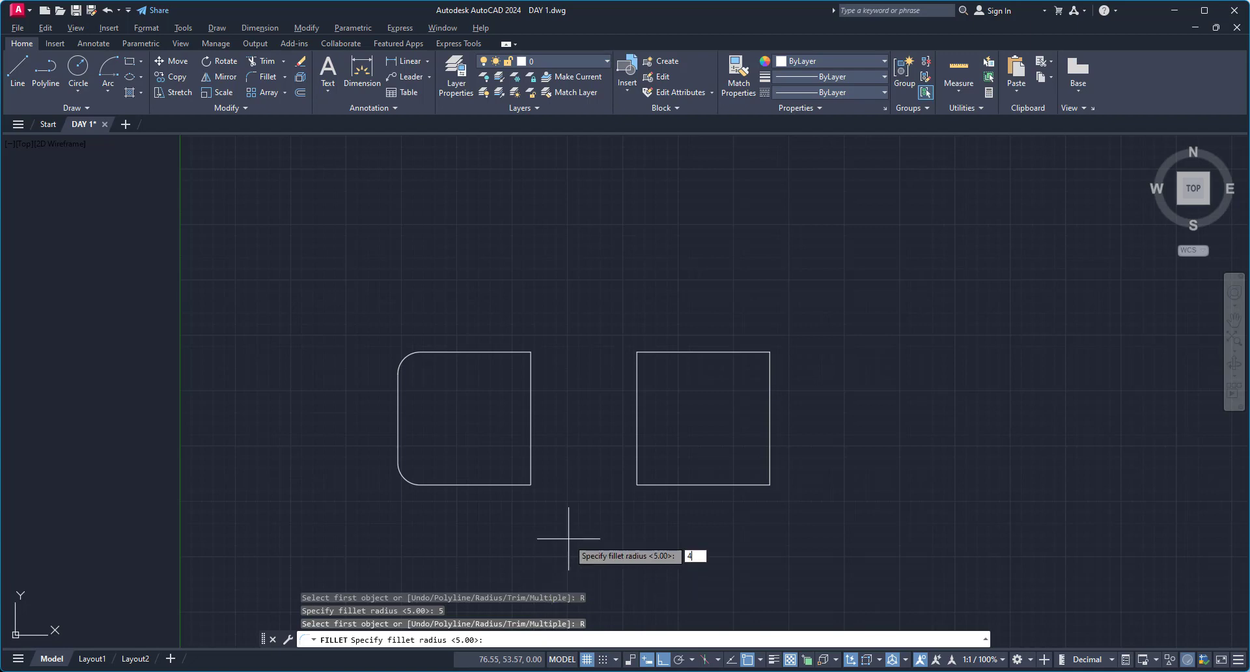
{"action": "key", "text": "Return"}
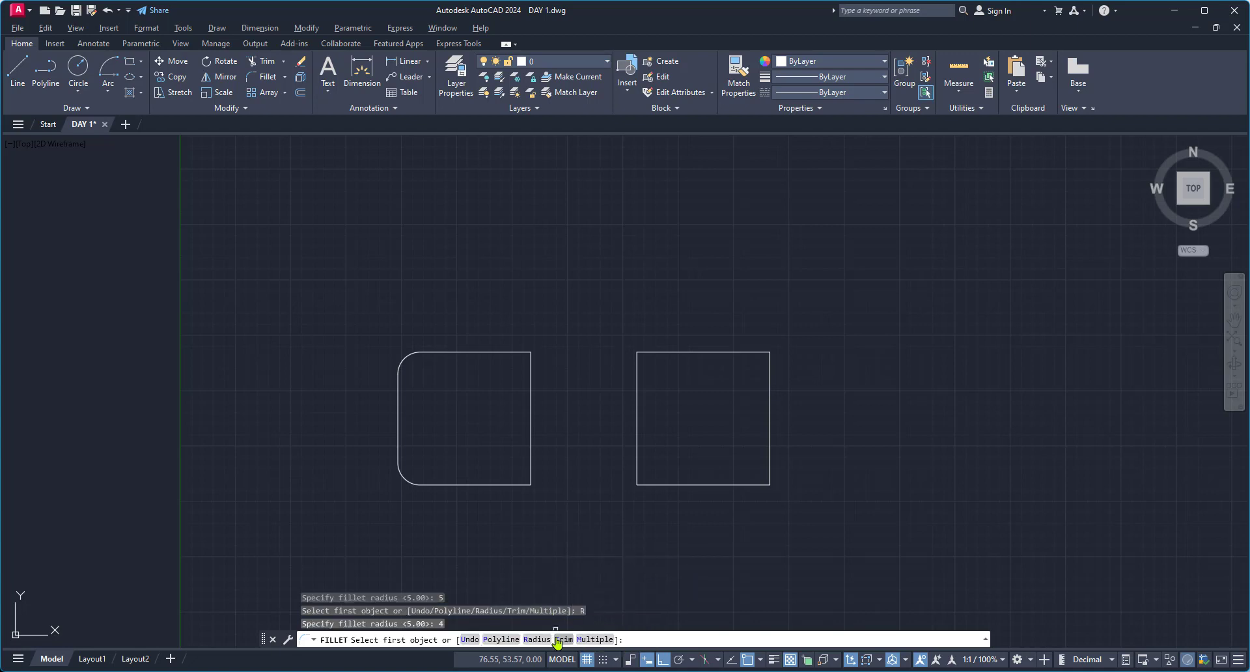
{"action": "left_click", "coordinate": [563, 640]}
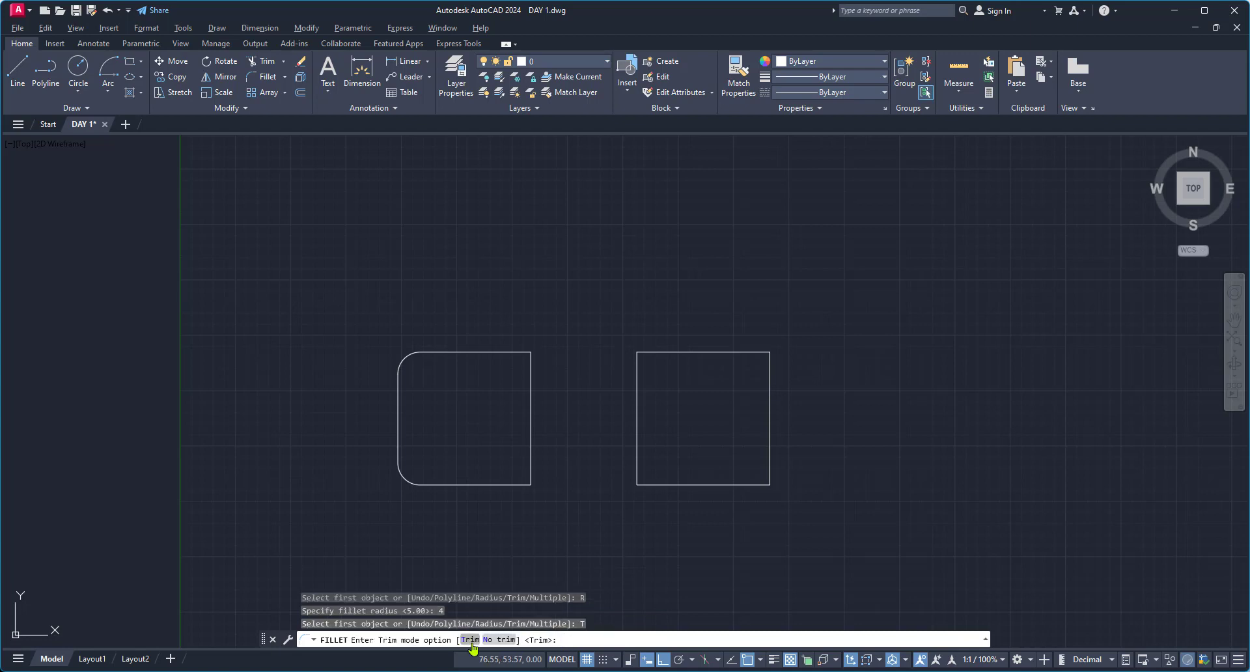
{"action": "left_click", "coordinate": [499, 641]}
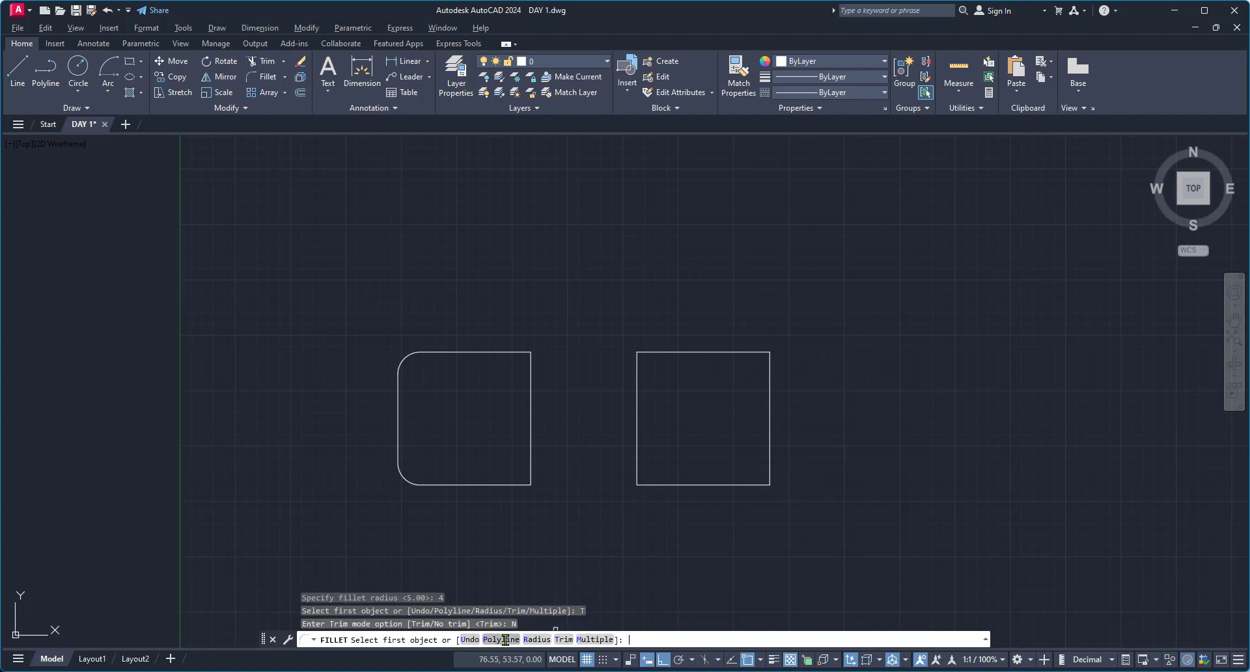
{"action": "left_click", "coordinate": [503, 639]}
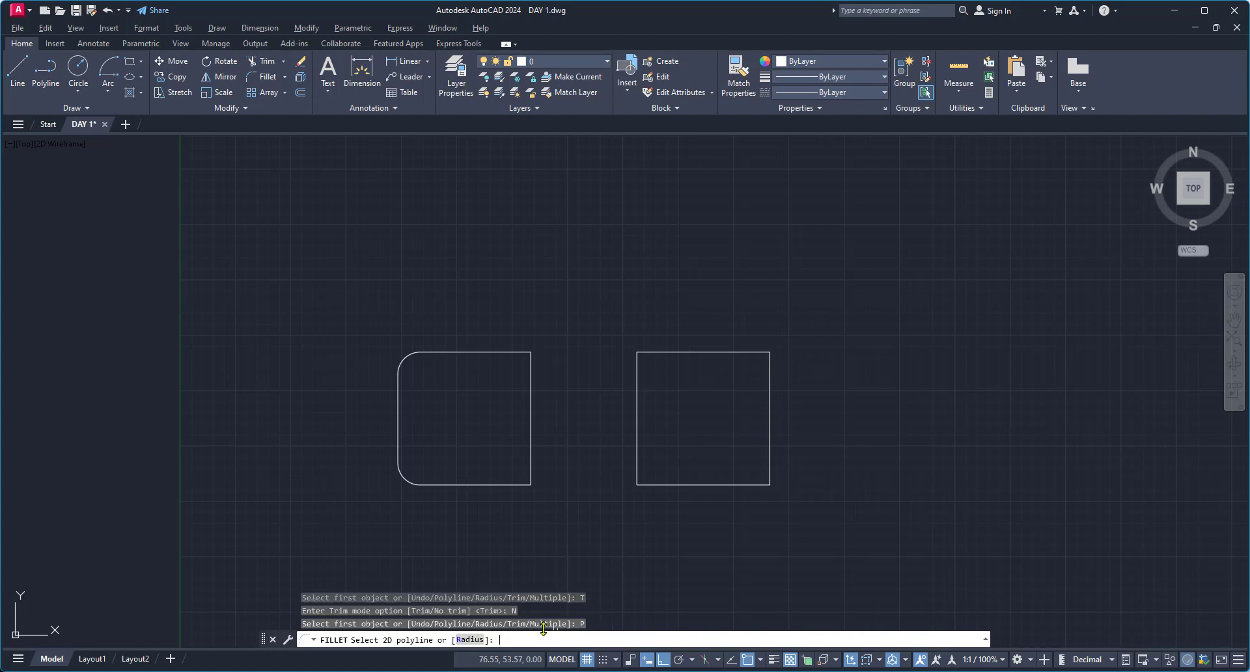
{"action": "left_click", "coordinate": [671, 485]}
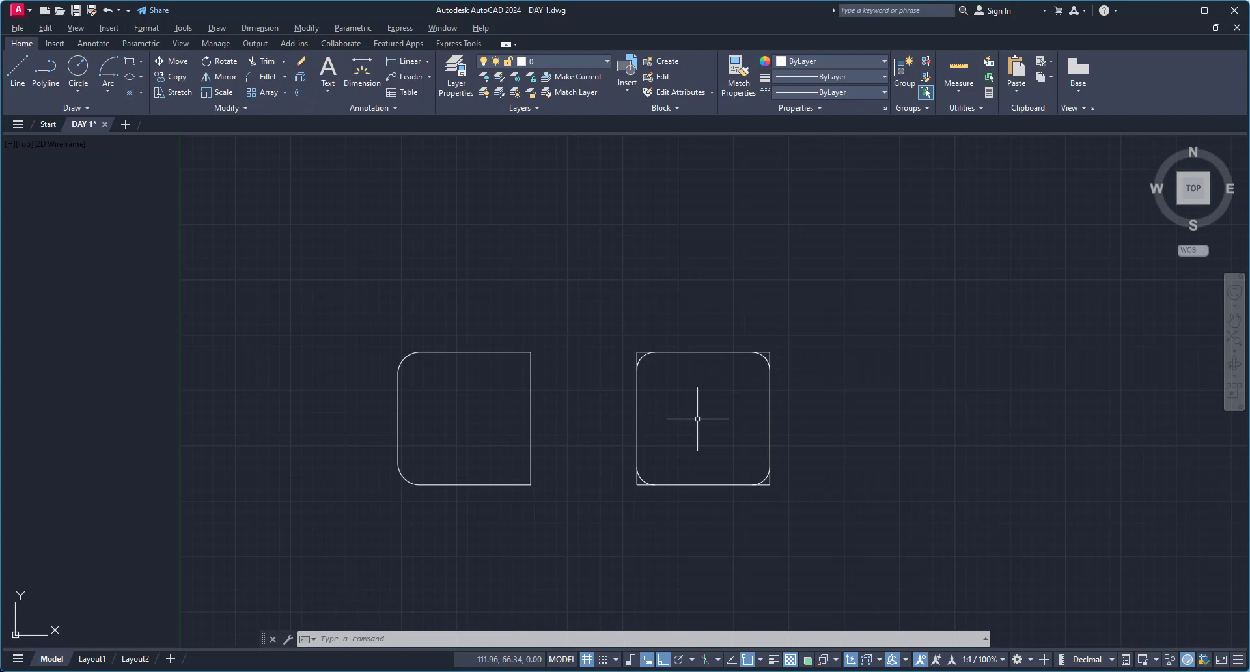
{"action": "key", "text": "ctrl+z"}
- Explode the right square into separate lines and check its top, left and bottom sides by selecting them individually
{"action": "scroll", "coordinate": [768, 397], "scroll_direction": "up", "scroll_amount": 2}
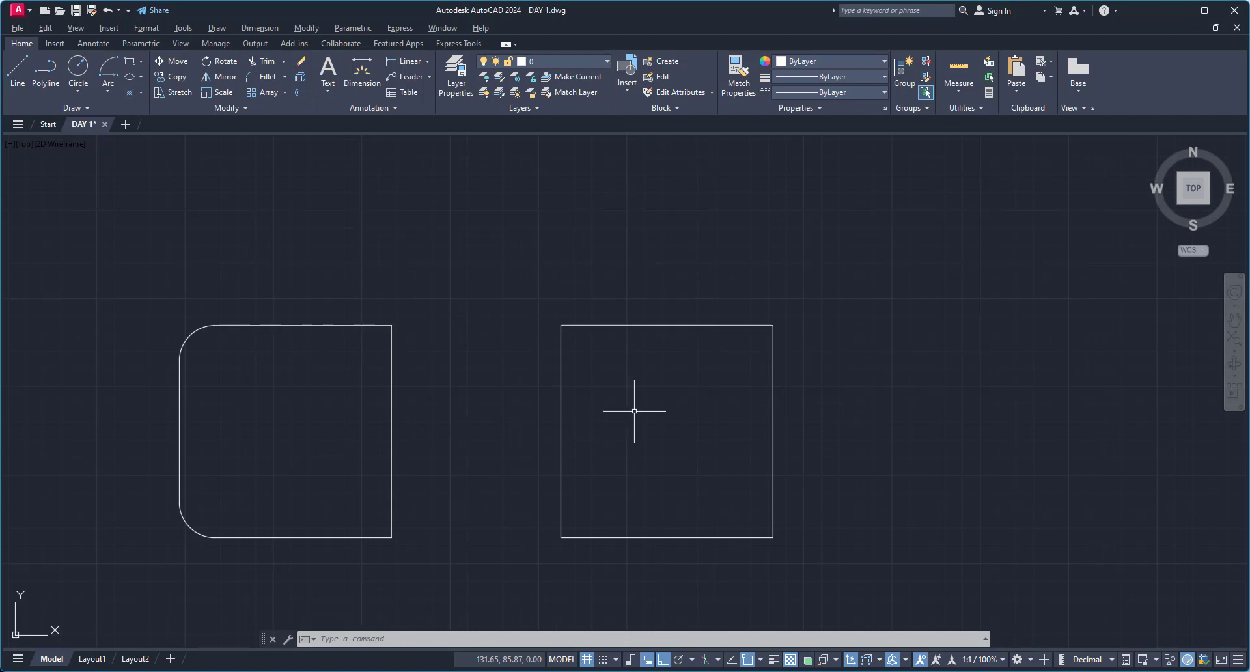
{"action": "left_click", "coordinate": [657, 325]}
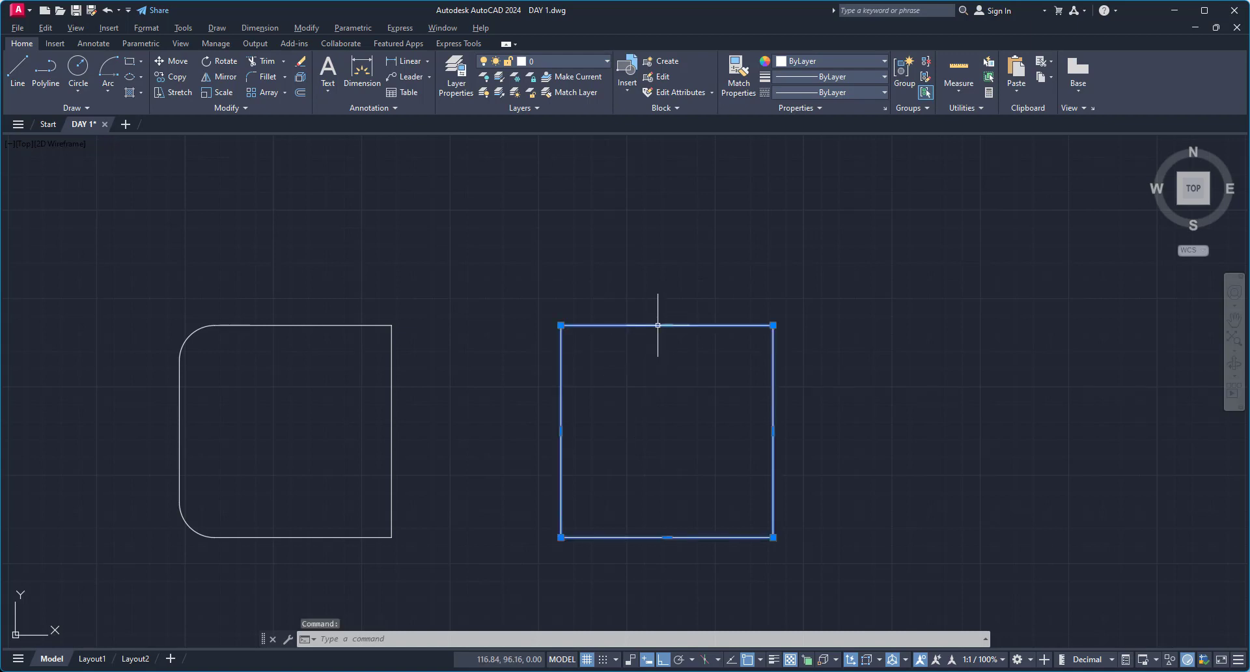
{"action": "key", "text": "Escape"}
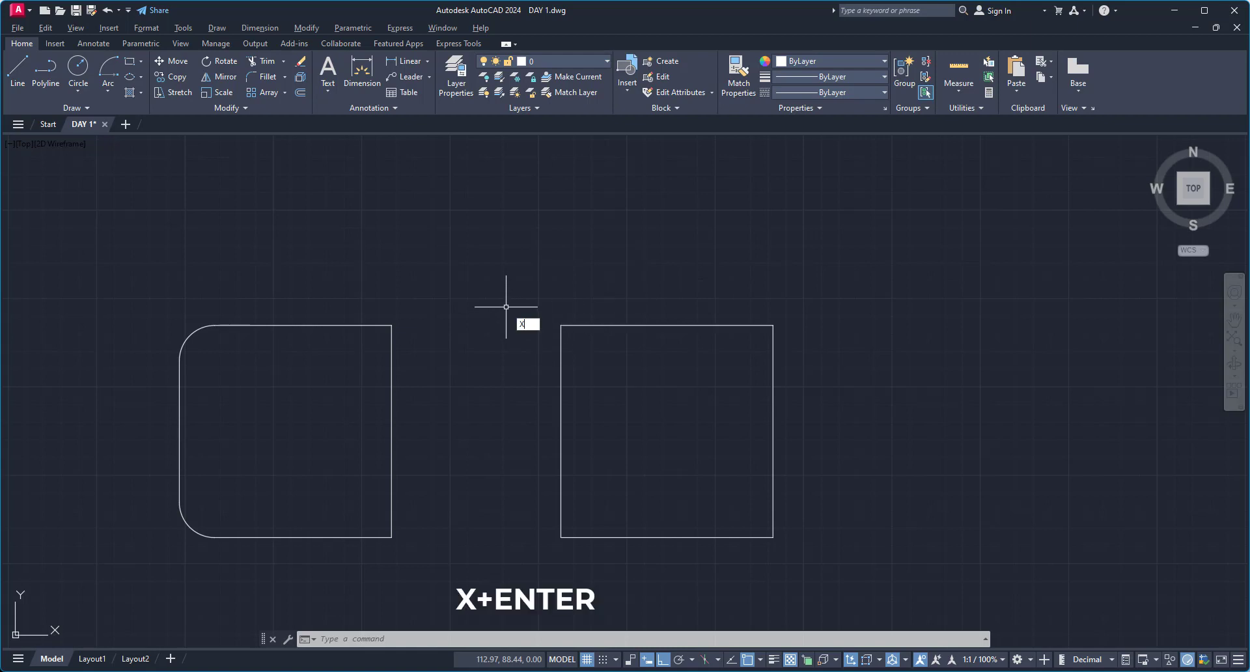
{"action": "key", "text": "Return"}
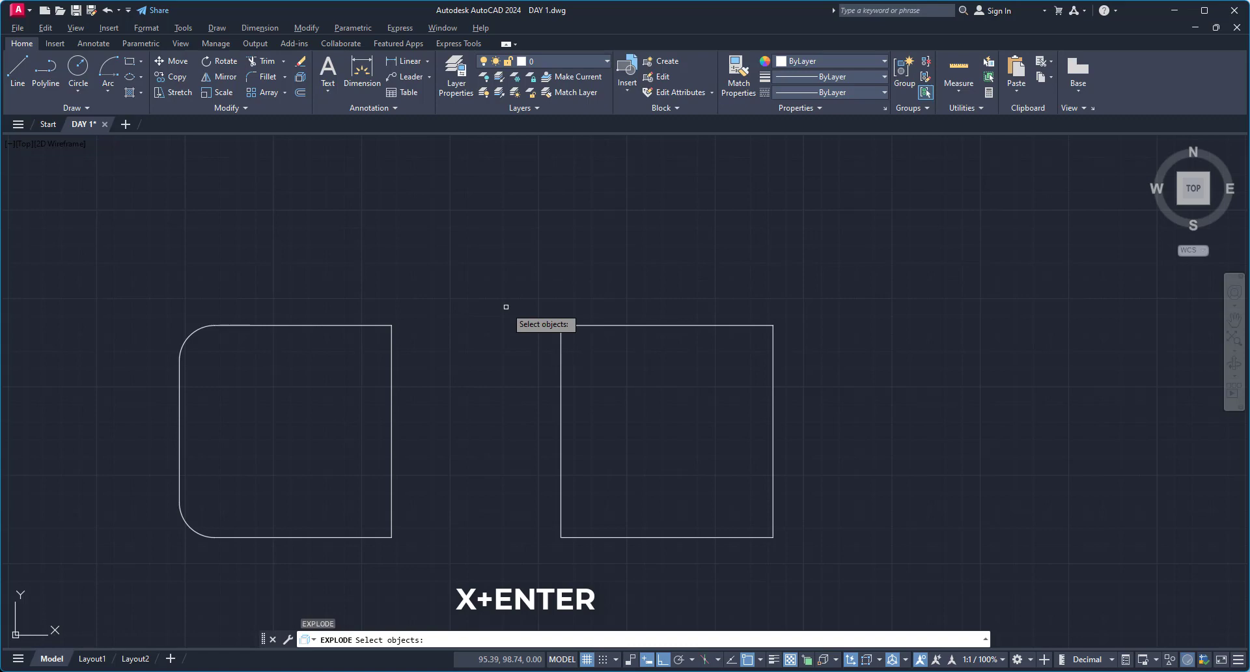
{"action": "left_click", "coordinate": [588, 324]}
{"action": "key", "text": "Return"}
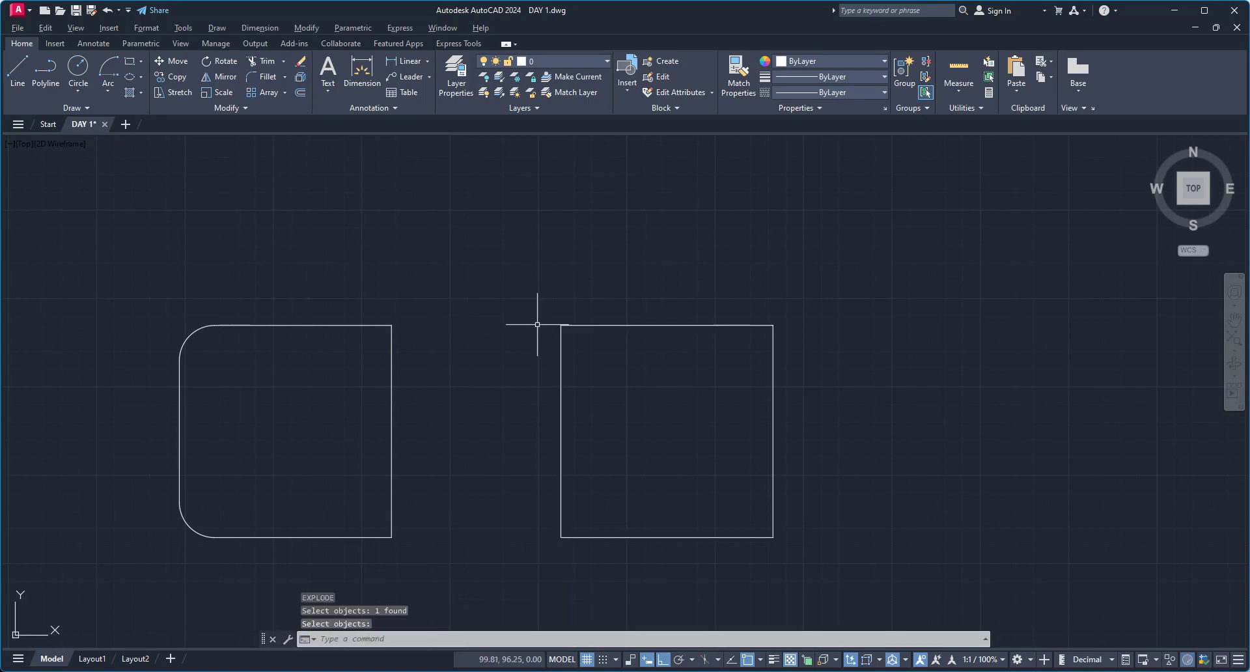
{"action": "left_click", "coordinate": [595, 325]}
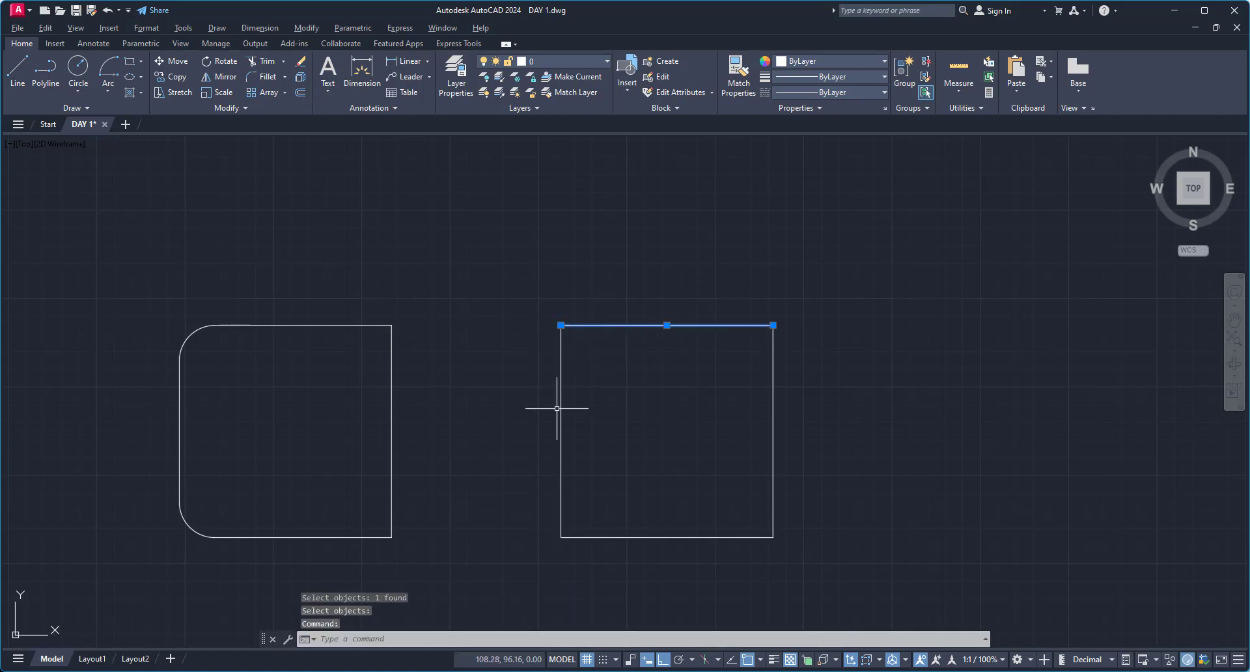
{"action": "left_click", "coordinate": [561, 422]}
{"action": "left_click", "coordinate": [660, 537]}
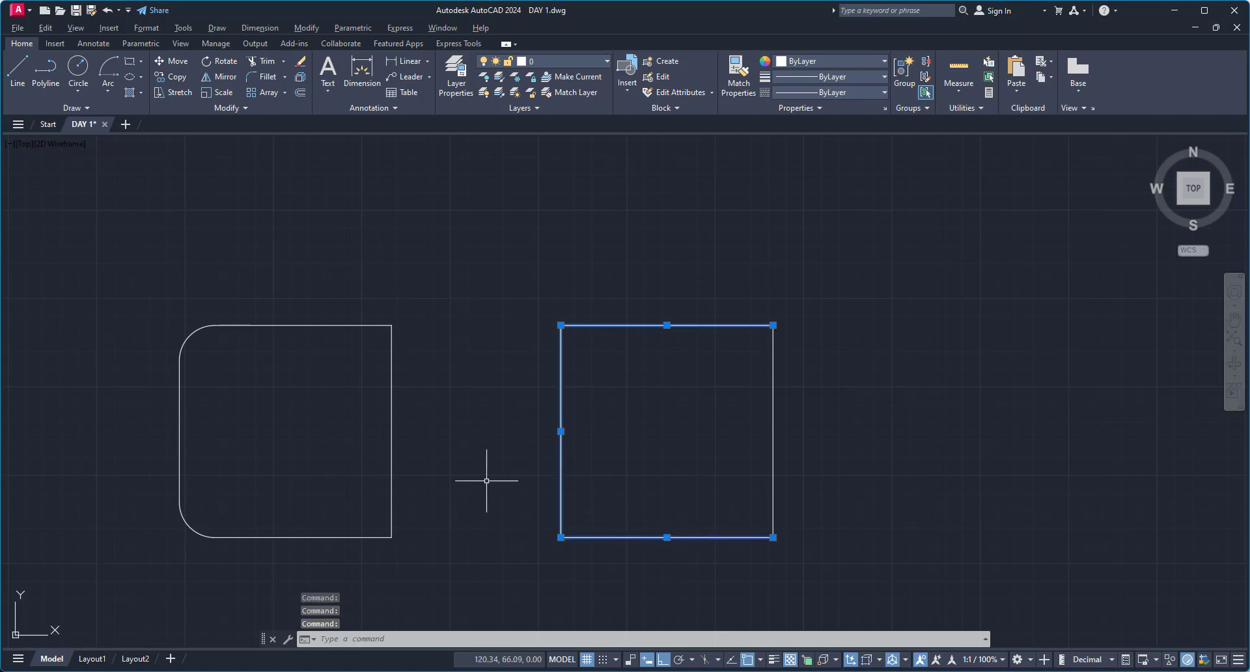
{"action": "key", "text": "Escape"}
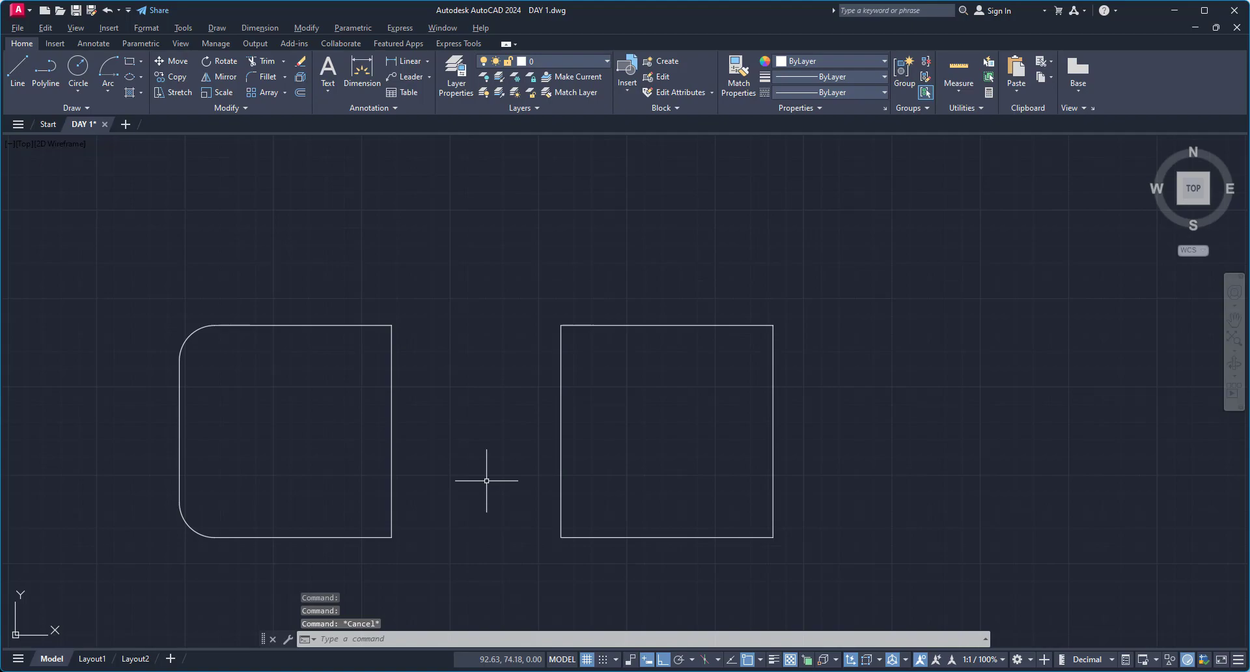